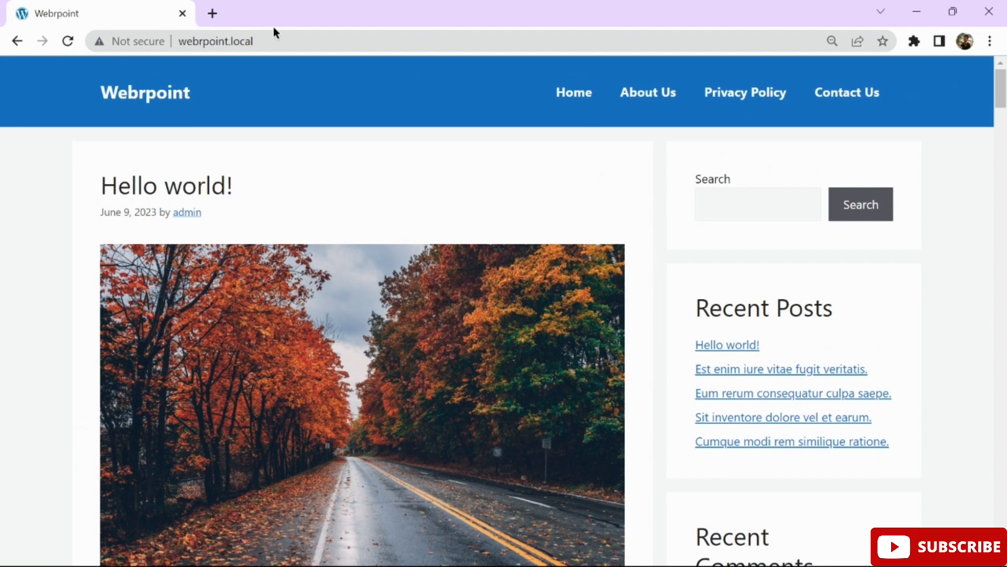
# Go to the WordPress admin by adding /wp-admin to the site address.
pyautogui.click(292, 42)
pyautogui.click(321, 42)
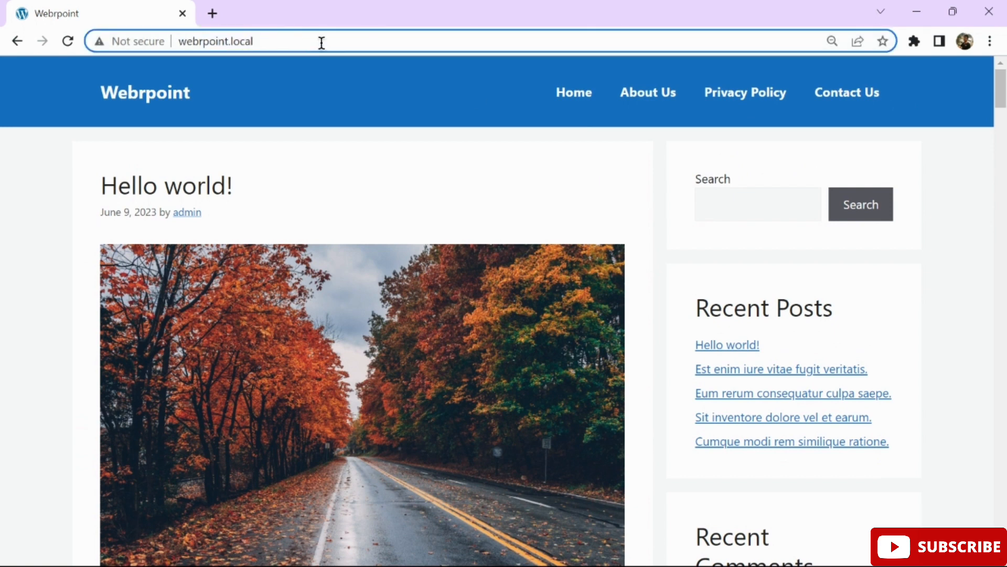
pyautogui.write('/wp-admin/')
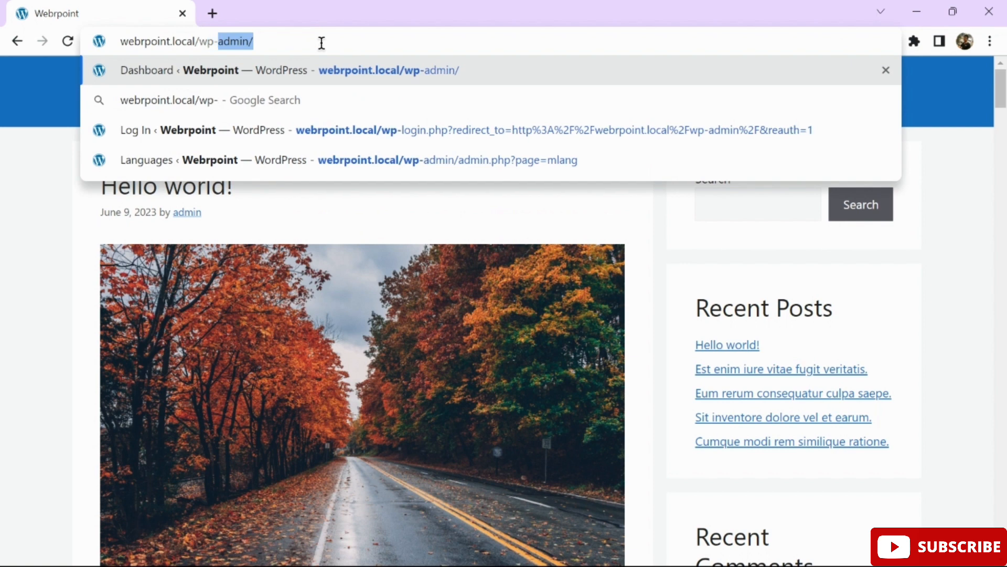
pyautogui.press('Return')
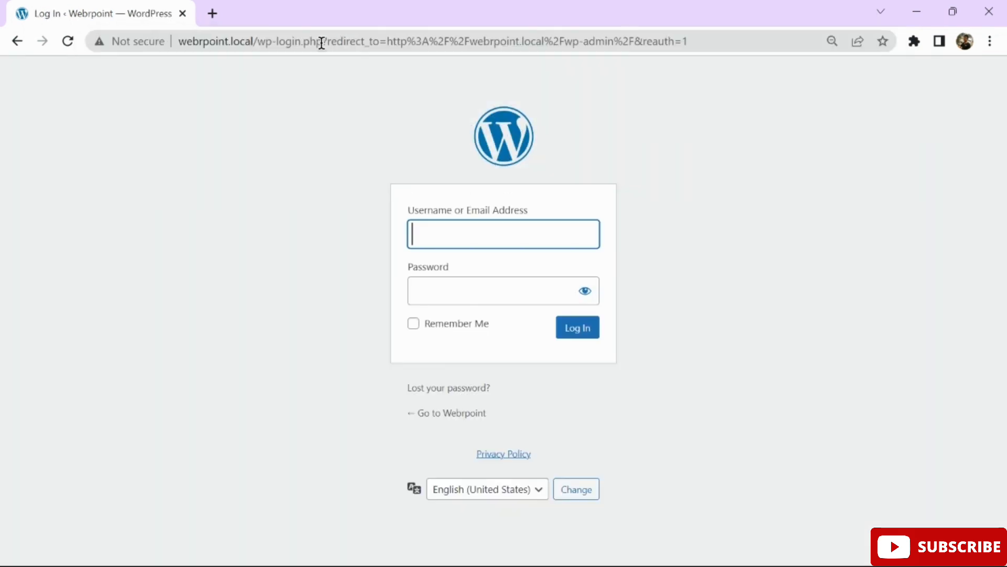
# Log in with the admin account's username and password.
pyautogui.write('admin')
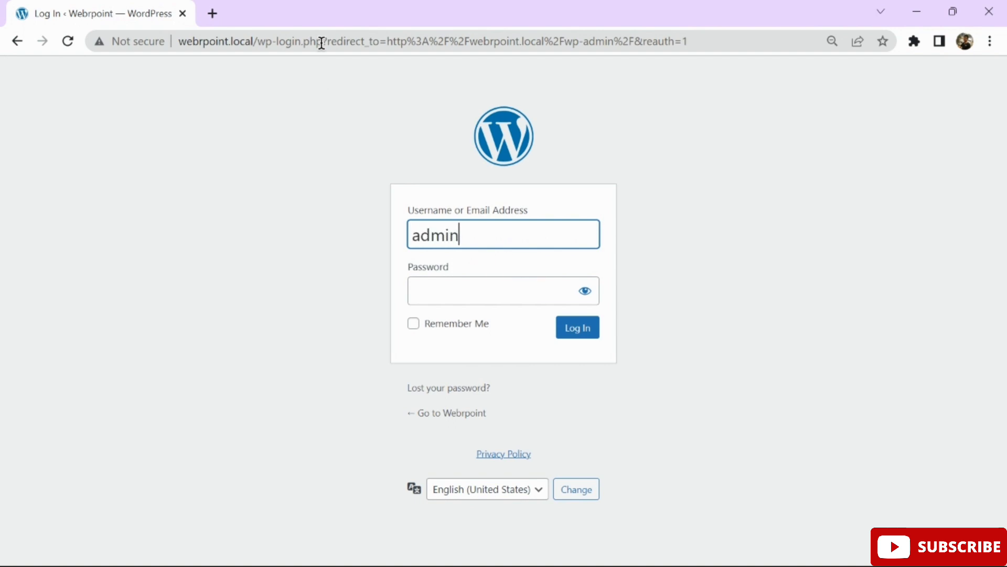
pyautogui.press('Tab')
pyautogui.write('admin')
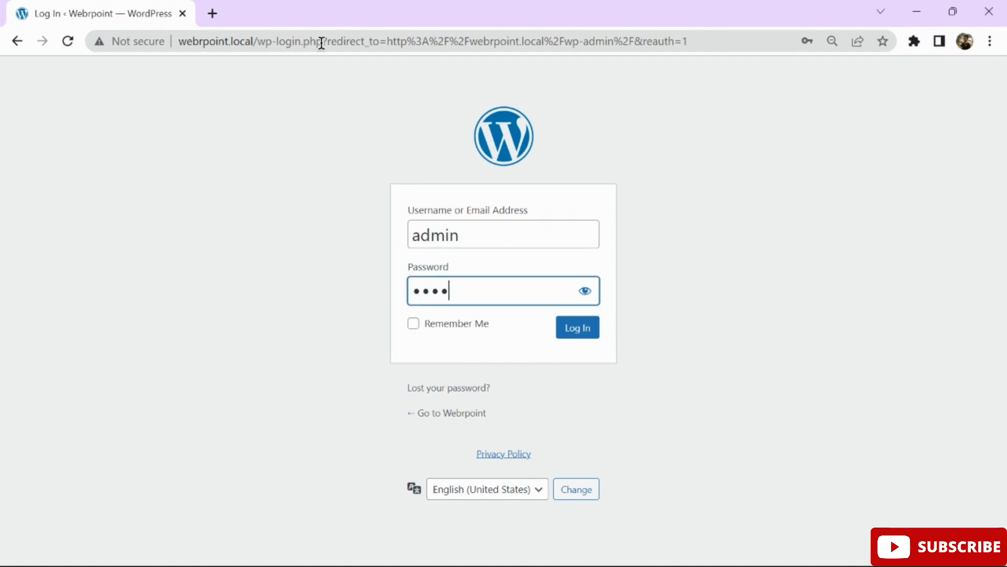
pyautogui.press('Return')
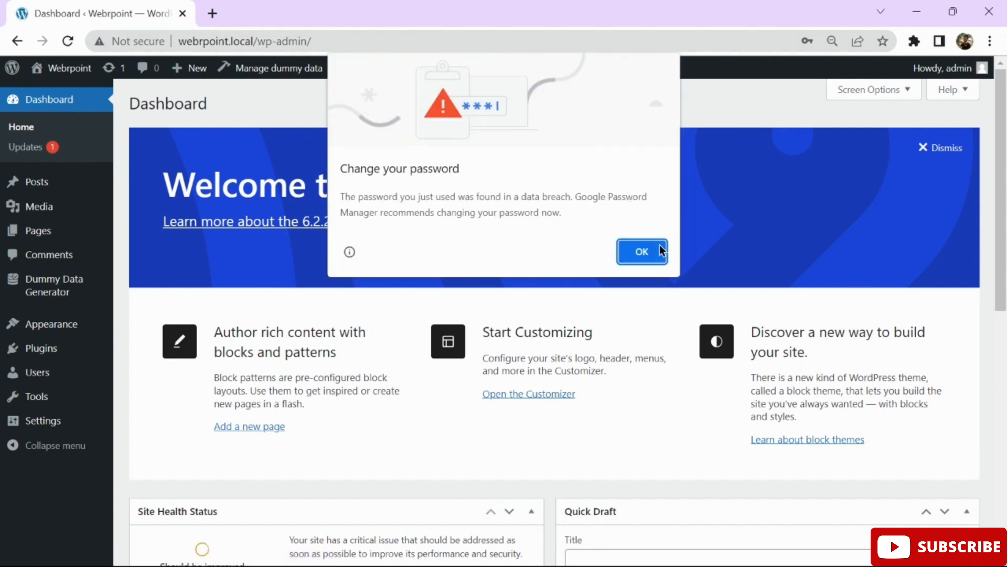
# Dismiss the browser password warning and search Add Plugins for 'polylang'.
pyautogui.click(660, 262)
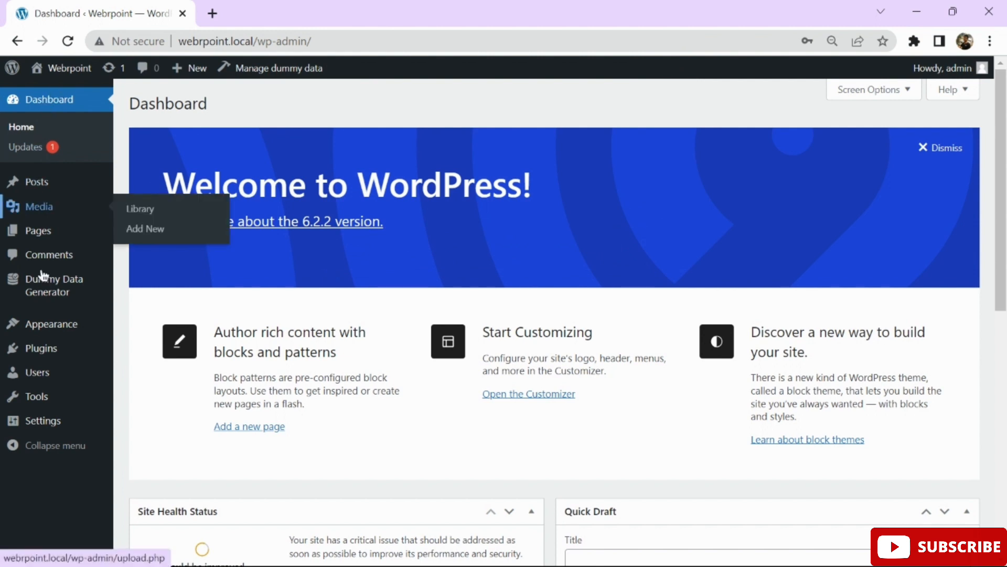
pyautogui.moveTo(42, 354)
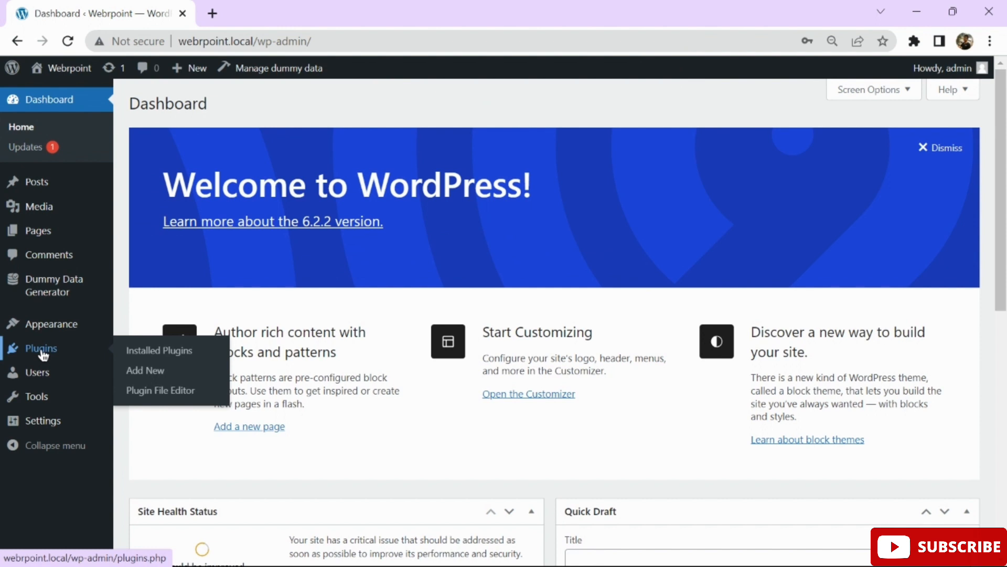
pyautogui.click(141, 376)
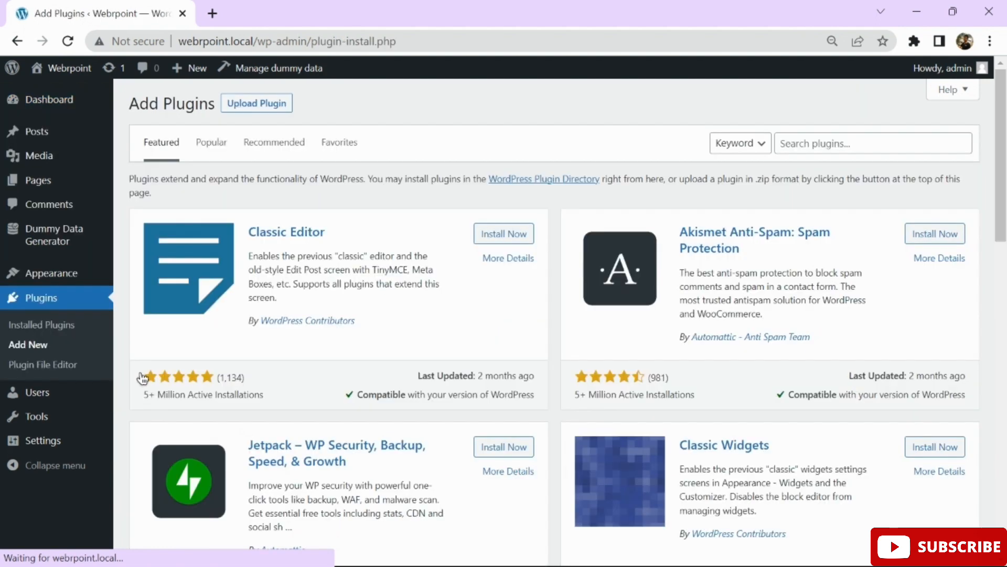
pyautogui.click(842, 149)
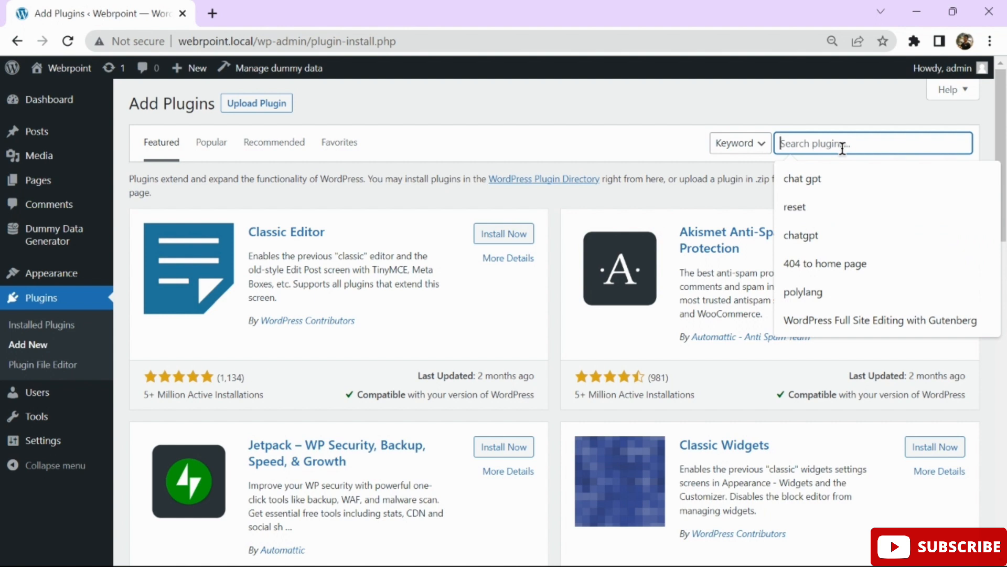
pyautogui.write('polylang')
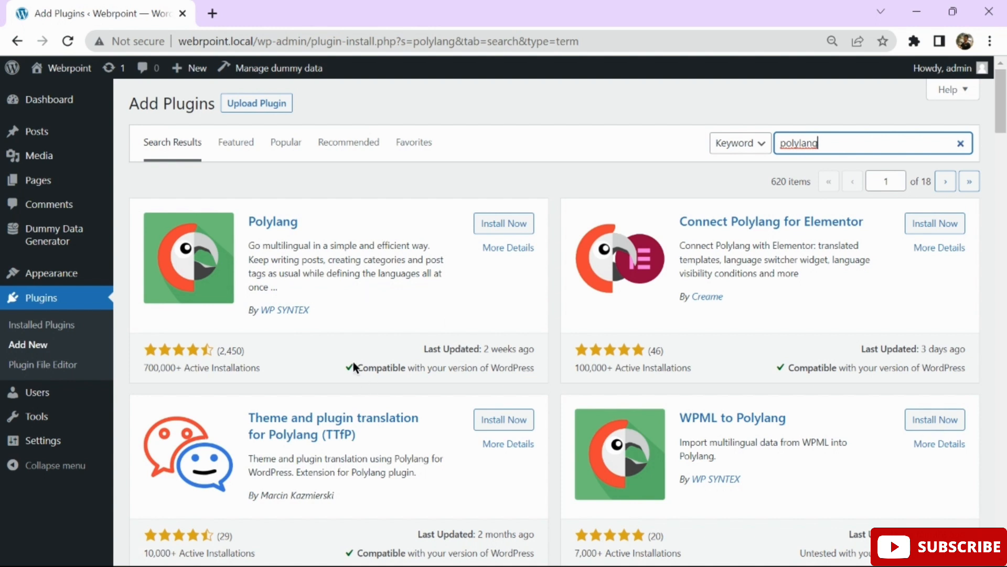
# Install the Polylang plugin from the search results and activate it.
pyautogui.click(522, 224)
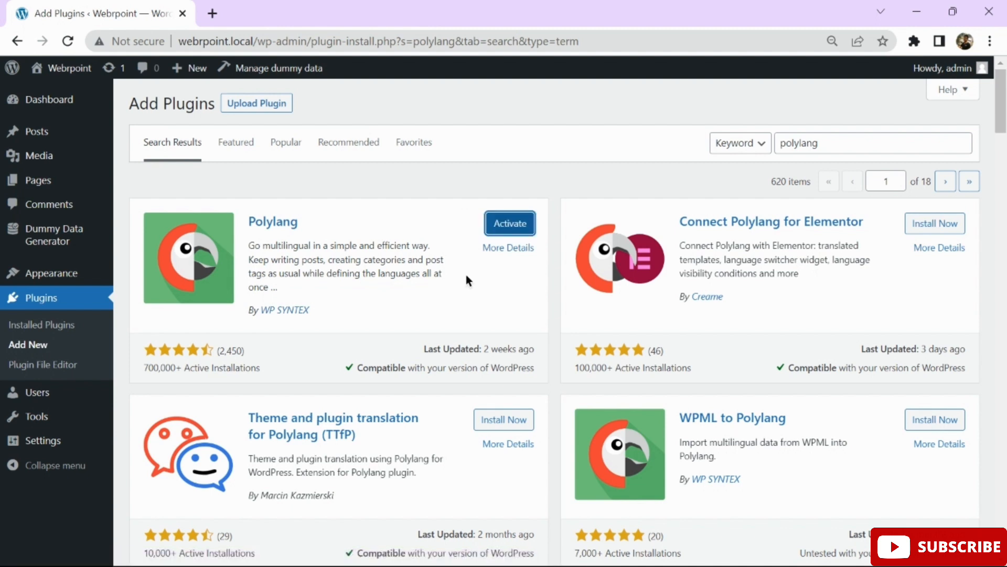
pyautogui.click(512, 223)
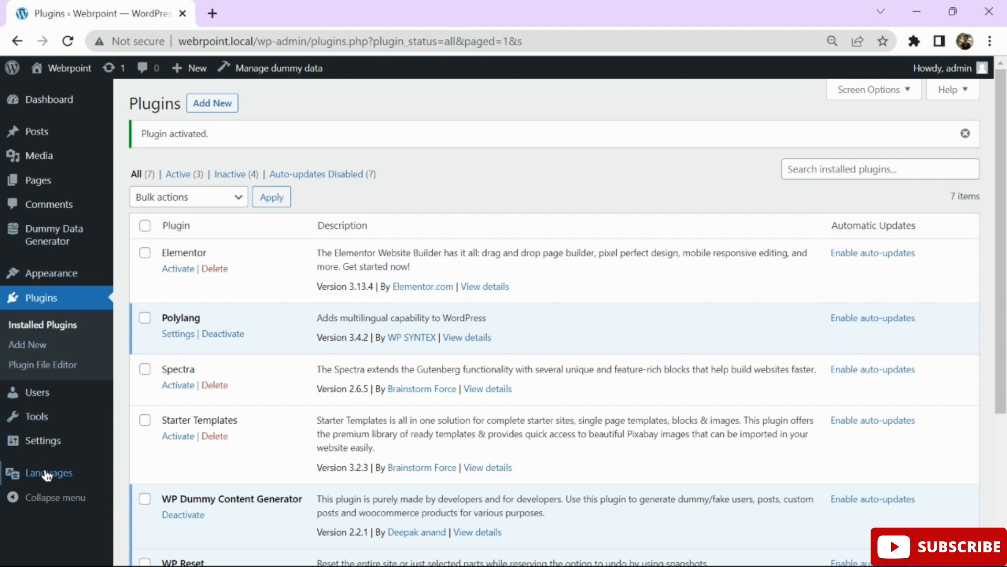
# Open the Polylang setup wizard and add English - en_US as a site language.
pyautogui.moveTo(45, 475)
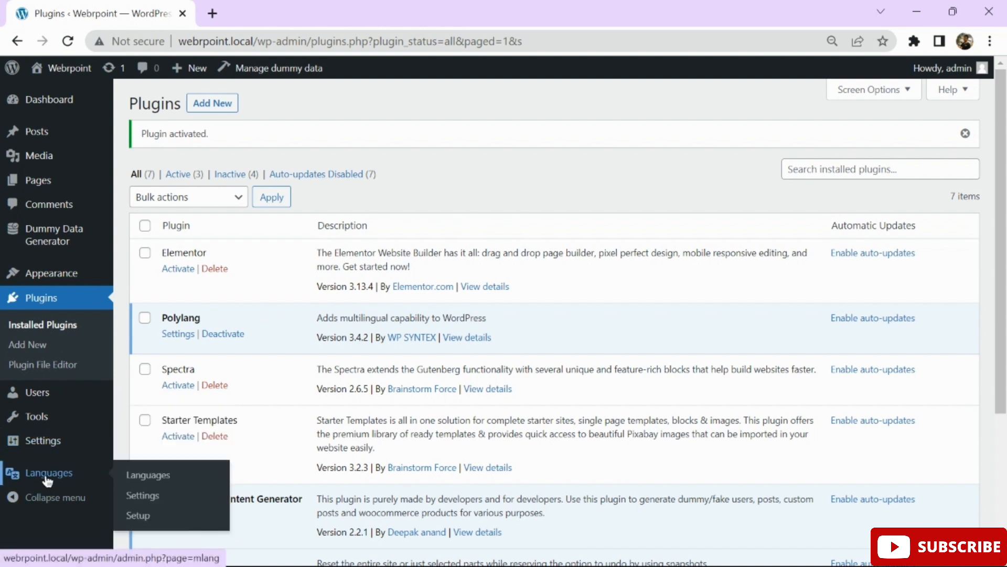
pyautogui.click(139, 517)
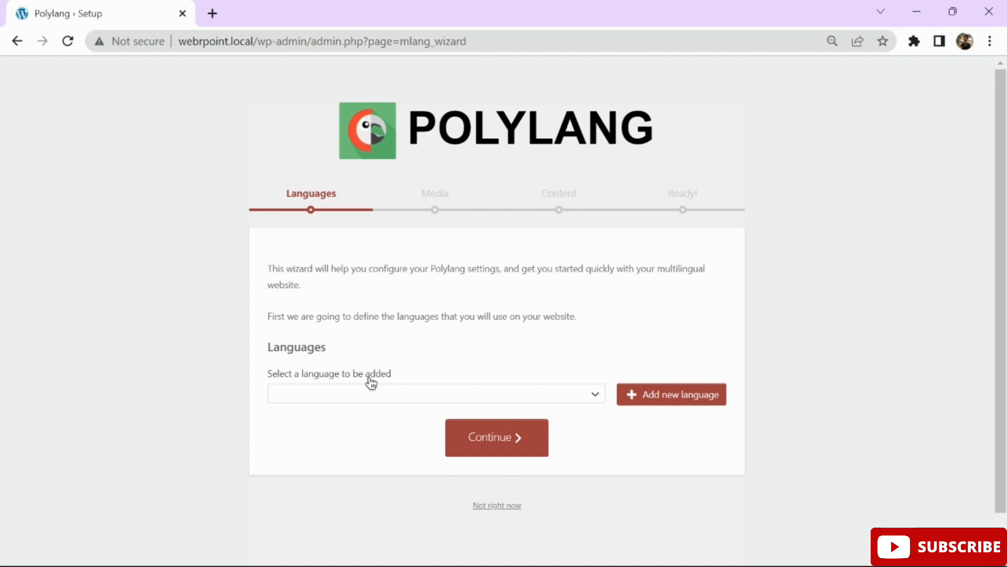
pyautogui.click(360, 397)
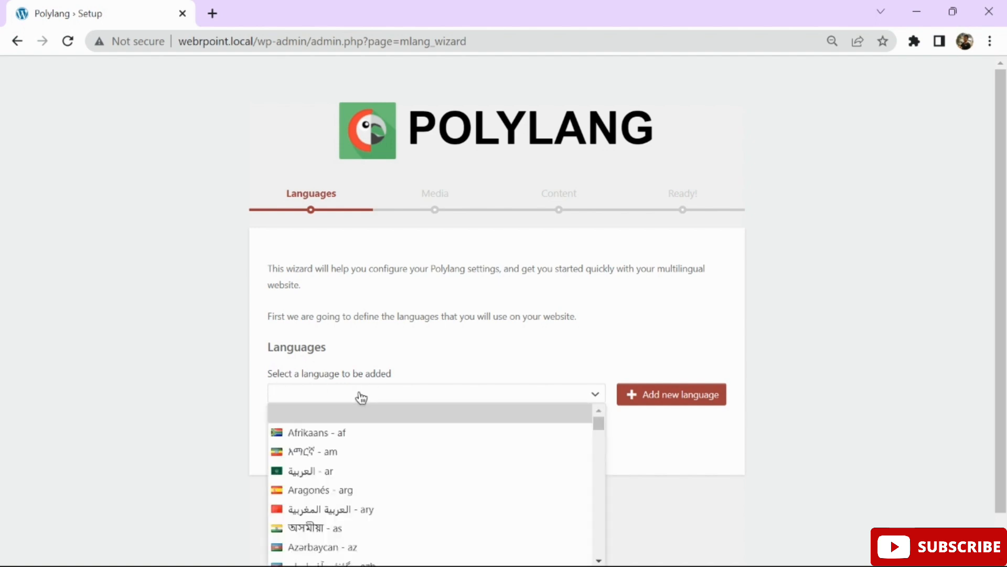
pyautogui.press('Down')
pyautogui.press('Down')
pyautogui.press('Down')
pyautogui.press('Down')
pyautogui.press('Down')
pyautogui.press('Down')
pyautogui.press('Down')
pyautogui.press('Down')
pyautogui.press('Down')
pyautogui.press('Down')
pyautogui.press('Down')
pyautogui.press('Down')
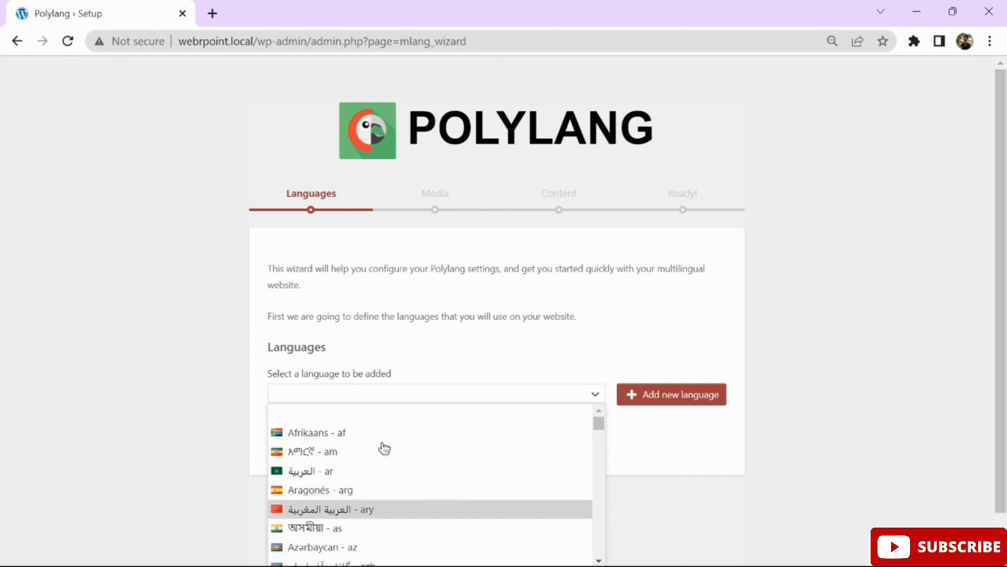
pyautogui.press('Down')
pyautogui.press('Down')
pyautogui.press('Down')
pyautogui.press('Down')
pyautogui.press('Down')
pyautogui.press('Down')
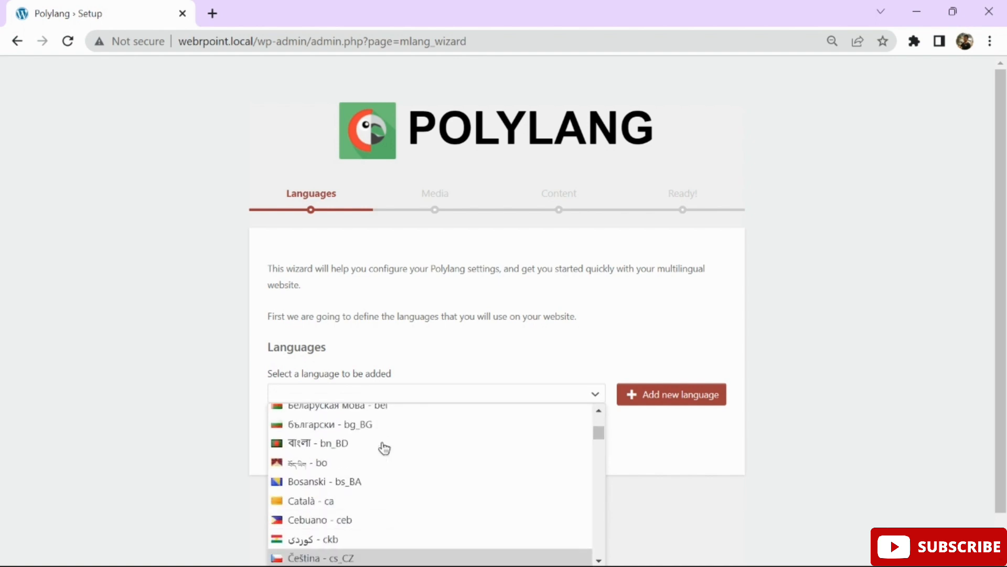
pyautogui.press('Down')
pyautogui.press('Down')
pyautogui.press('Down')
pyautogui.press('Down')
pyautogui.press('Down')
pyautogui.press('Down')
pyautogui.press('Down')
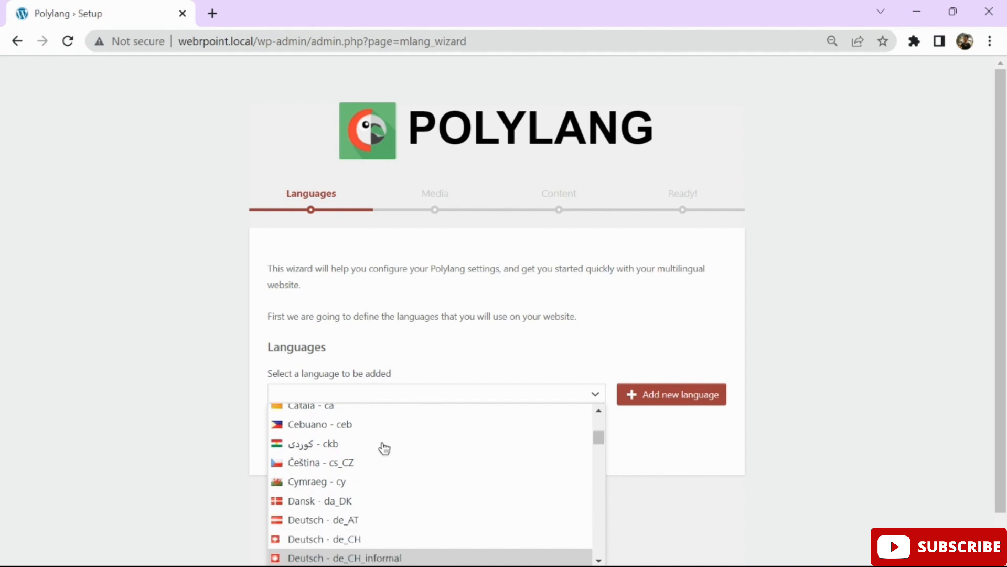
pyautogui.press('Down')
pyautogui.press('Down')
pyautogui.press('Down')
pyautogui.press('Down')
pyautogui.press('Down')
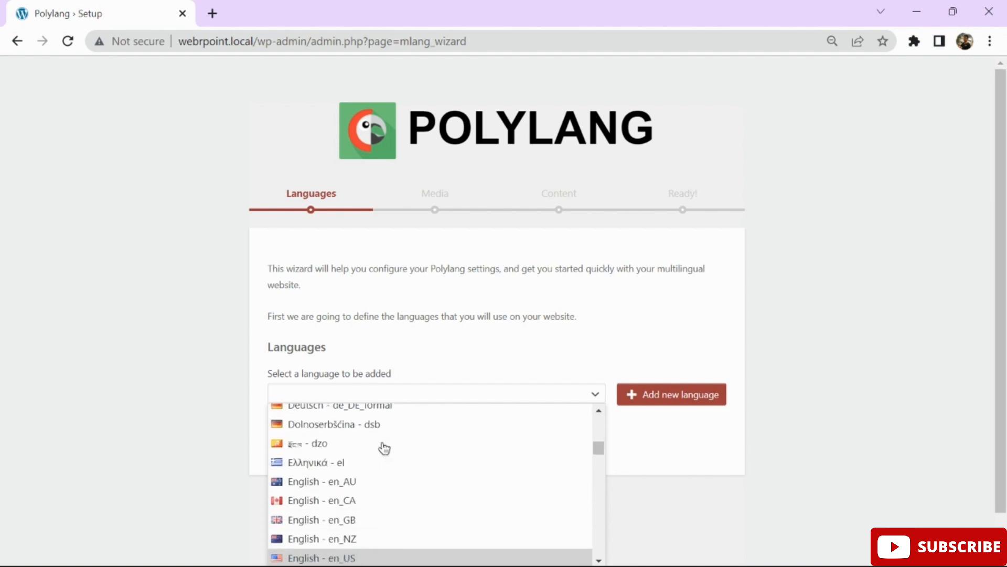
pyautogui.press('Return')
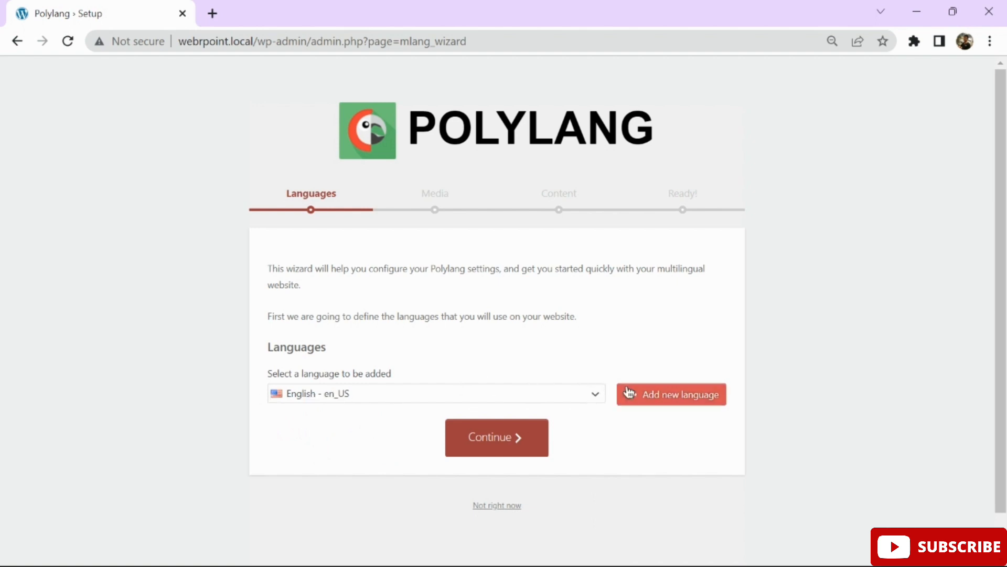
pyautogui.click(685, 399)
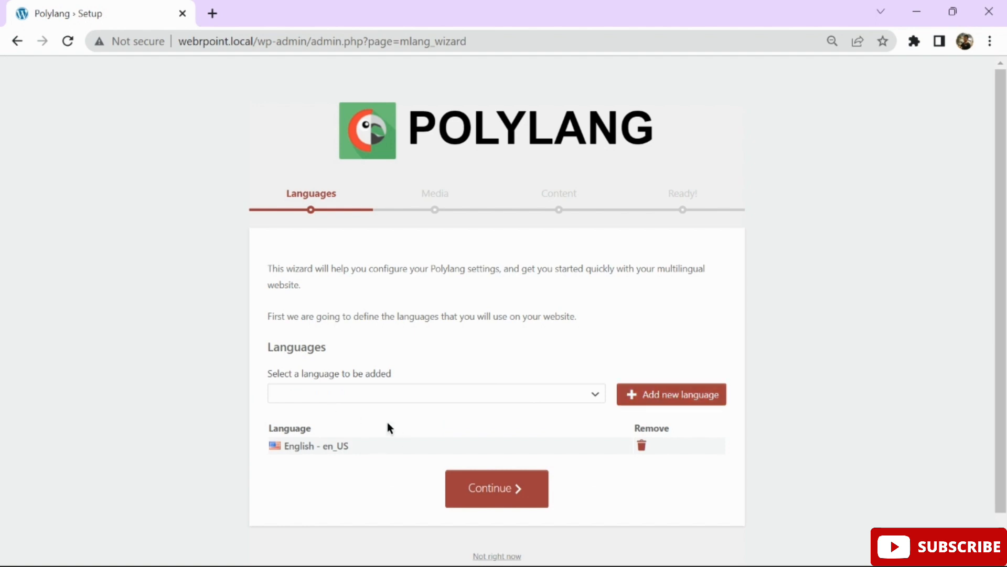
# Add Hindi (हिन्दी - hi_IN) as a second language and continue.
pyautogui.click(322, 396)
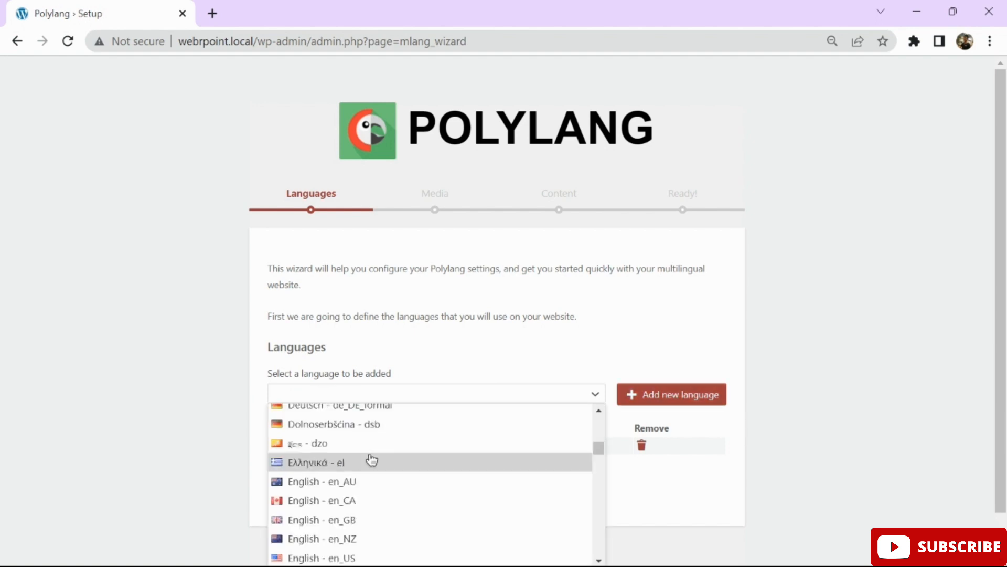
pyautogui.scroll(-3, 367, 451)
pyautogui.scroll(-9, 372, 460)
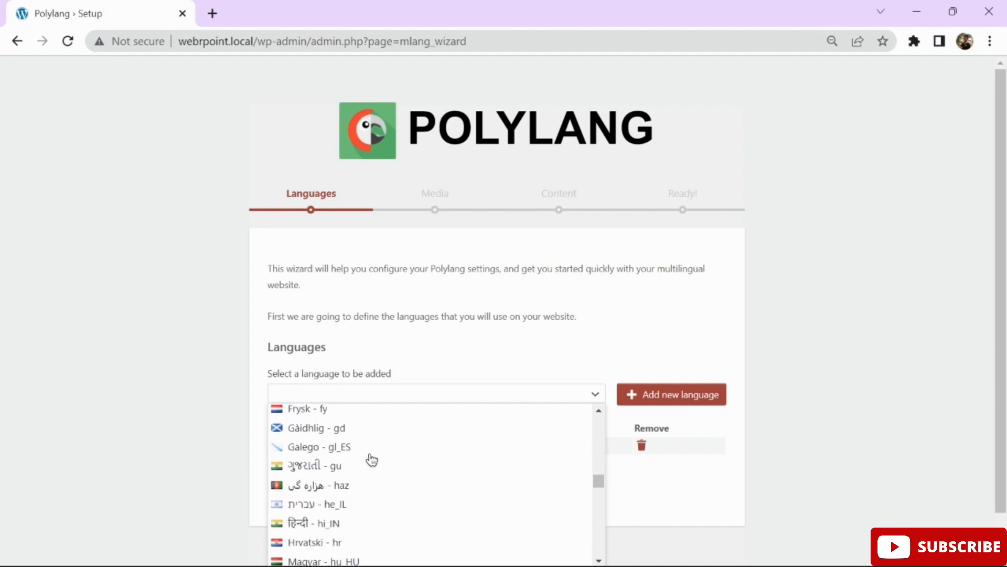
pyautogui.click(332, 522)
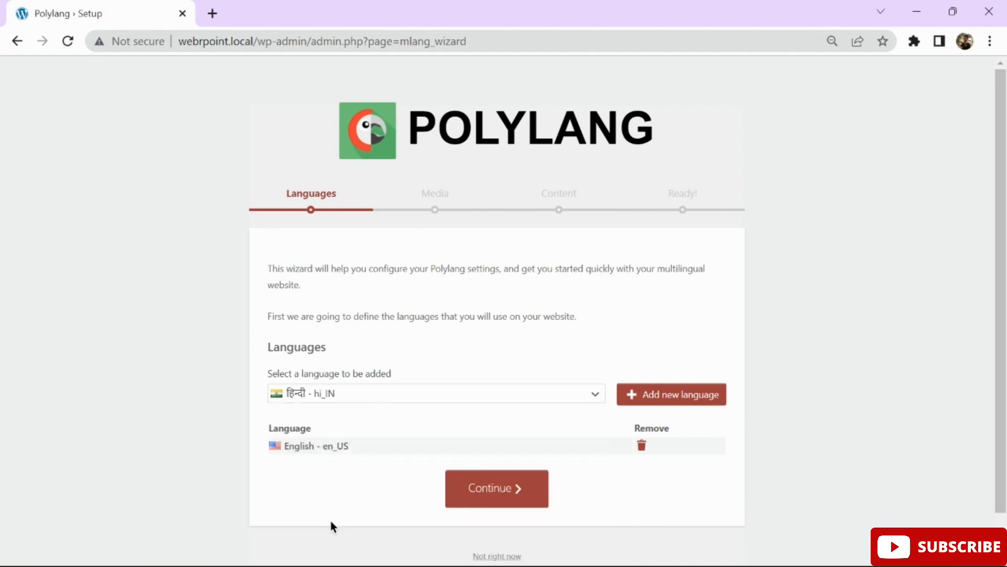
pyautogui.click(661, 404)
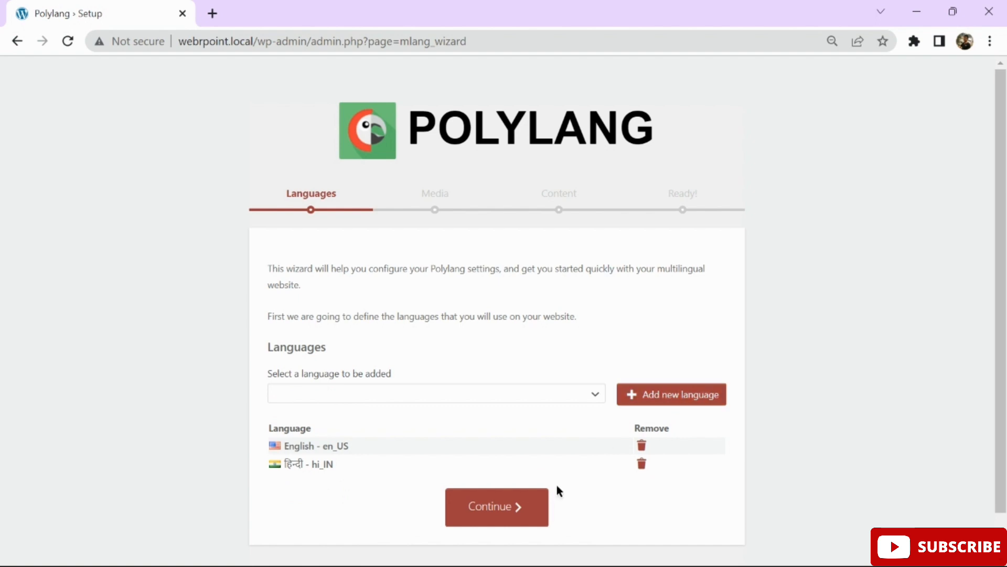
pyautogui.click(523, 510)
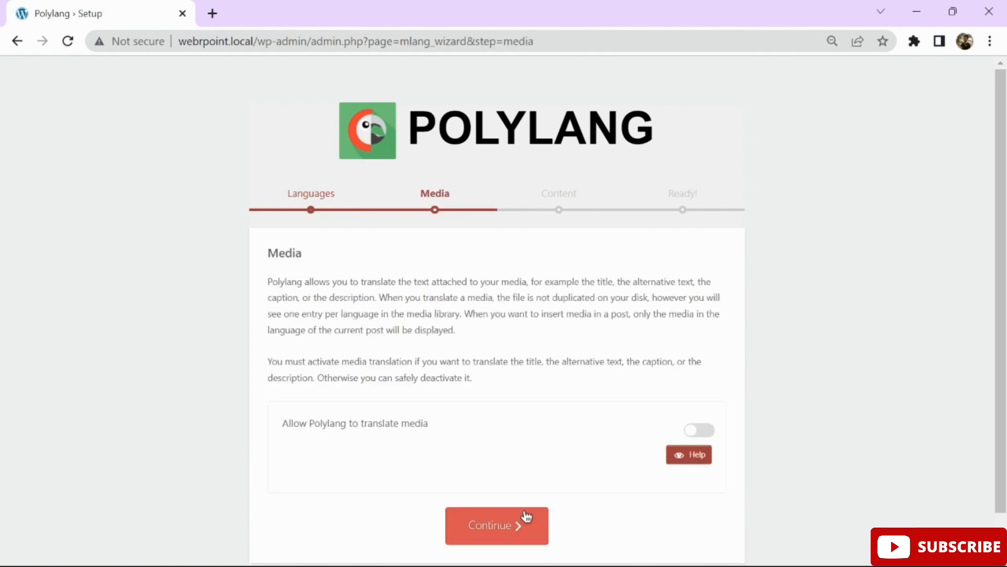
# Skip the Media step and assign English - en_US to all unlabelled content.
pyautogui.click(477, 522)
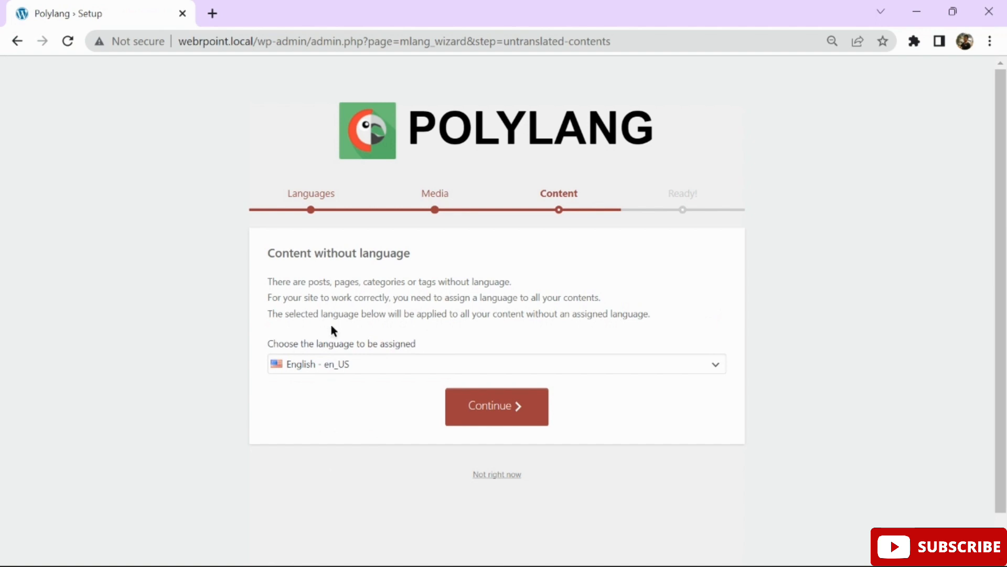
pyautogui.click(346, 369)
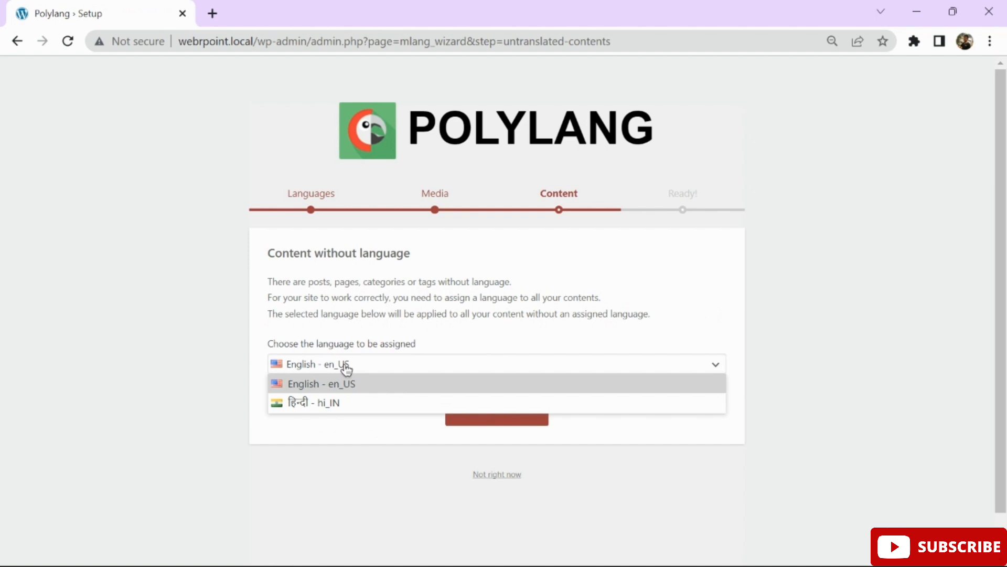
pyautogui.click(325, 387)
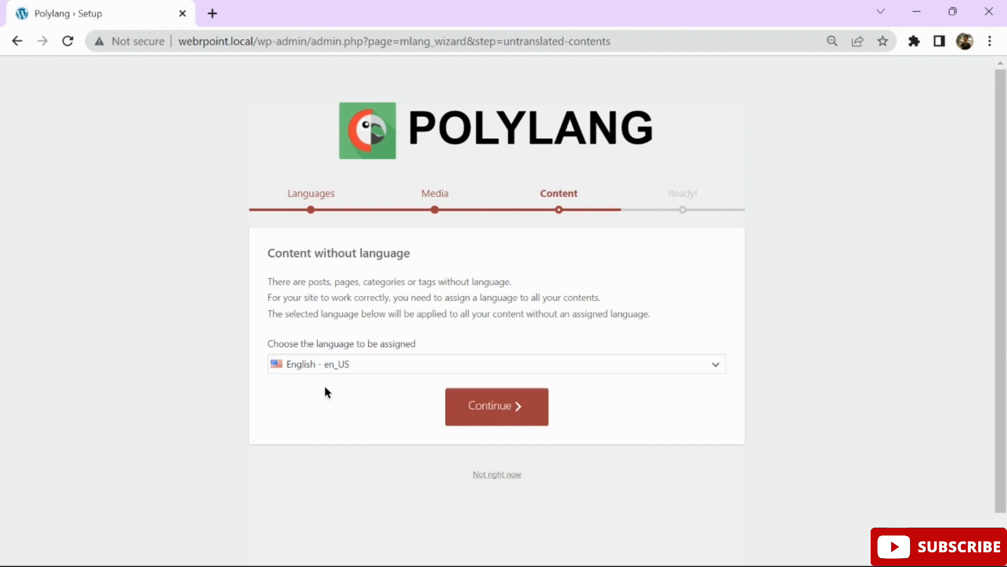
pyautogui.click(477, 413)
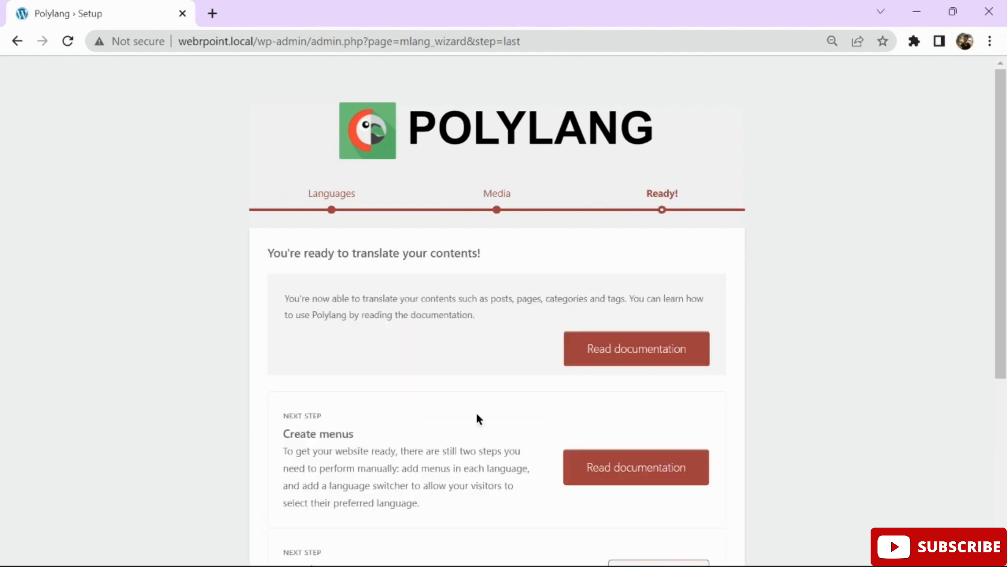
pyautogui.scroll(-5, 476, 413)
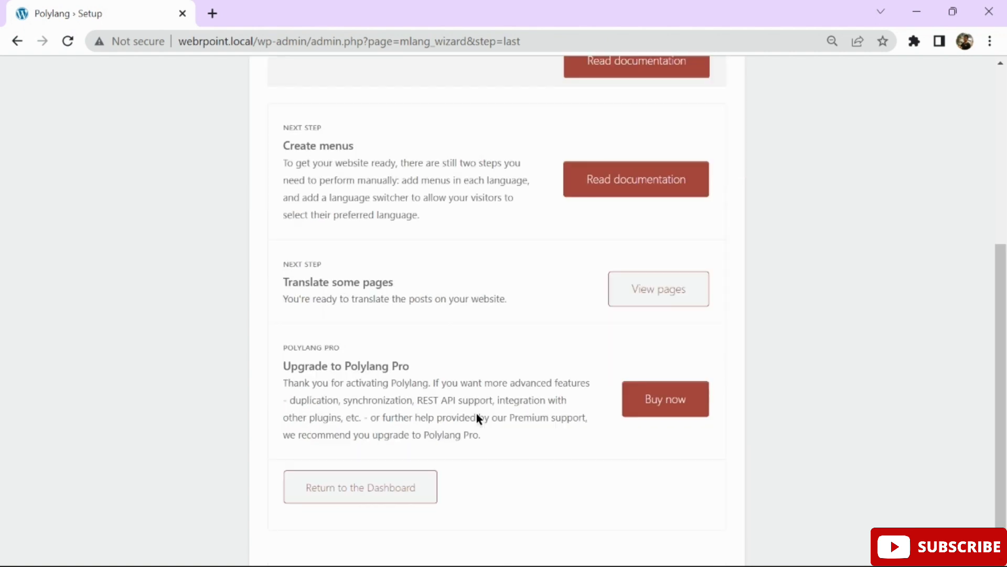
# Use Return to the Dashboard on the Ready! page to exit the wizard.
pyautogui.click(396, 488)
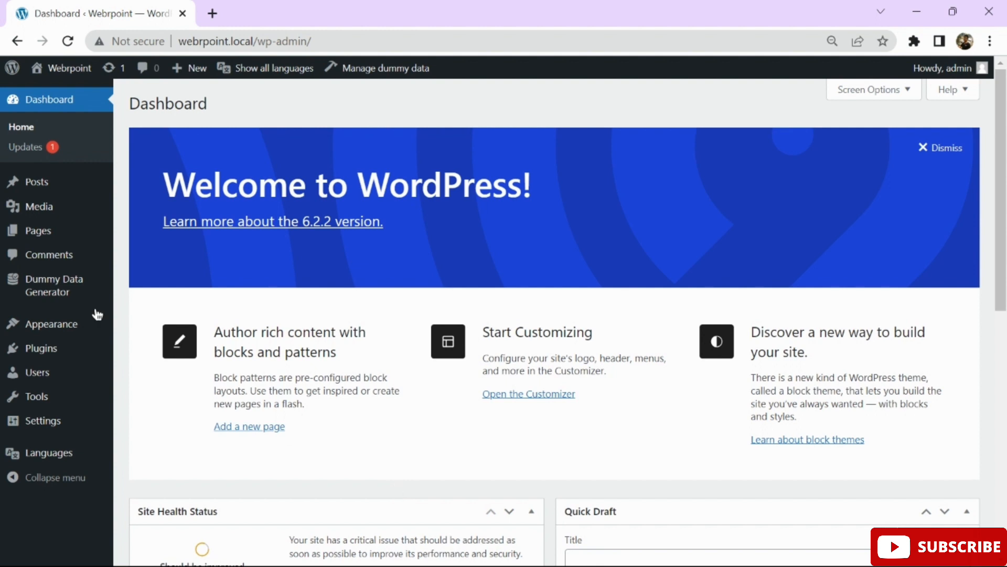
pyautogui.moveTo(44, 458)
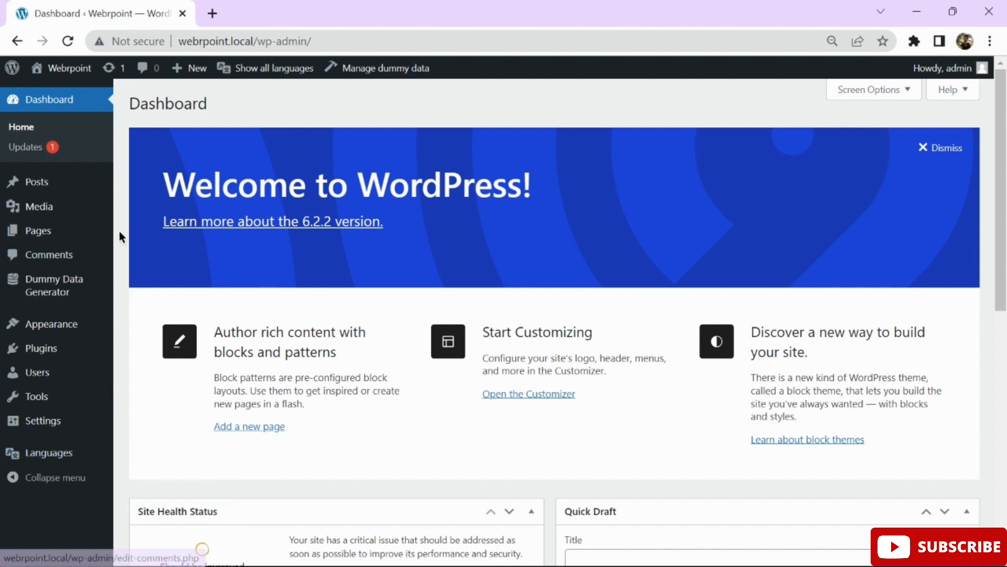
# Open the live site from Visit Site in a new tab and look it over.
pyautogui.moveTo(79, 74)
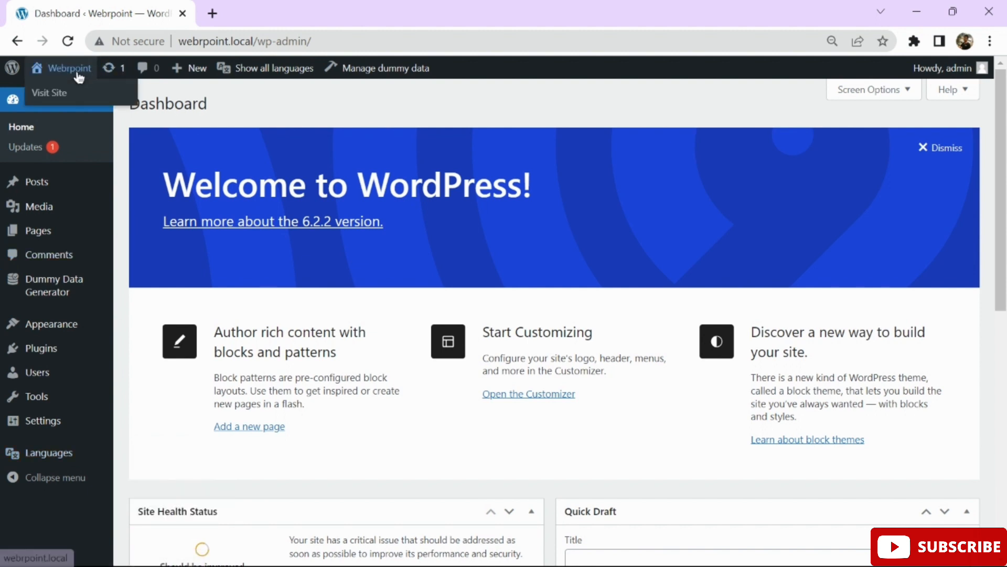
pyautogui.rightClick(56, 97)
pyautogui.click(87, 106)
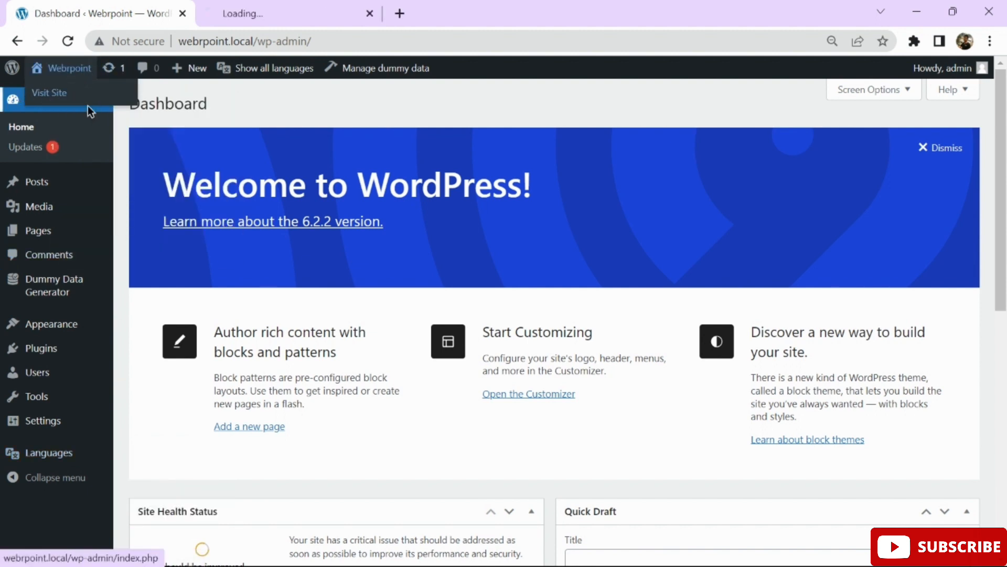
pyautogui.click(305, 9)
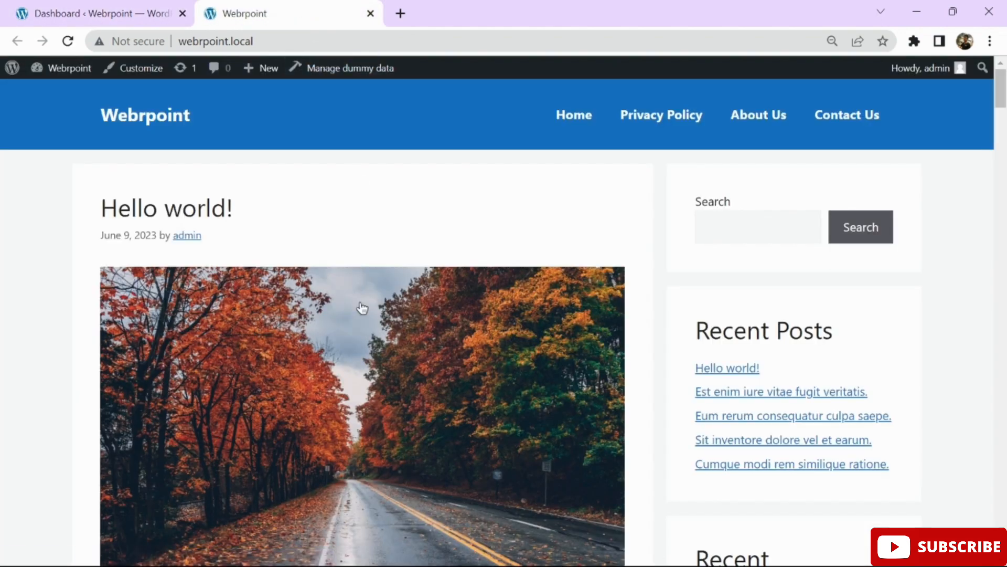
pyautogui.scroll(-3, 361, 307)
pyautogui.scroll(-20, 361, 307)
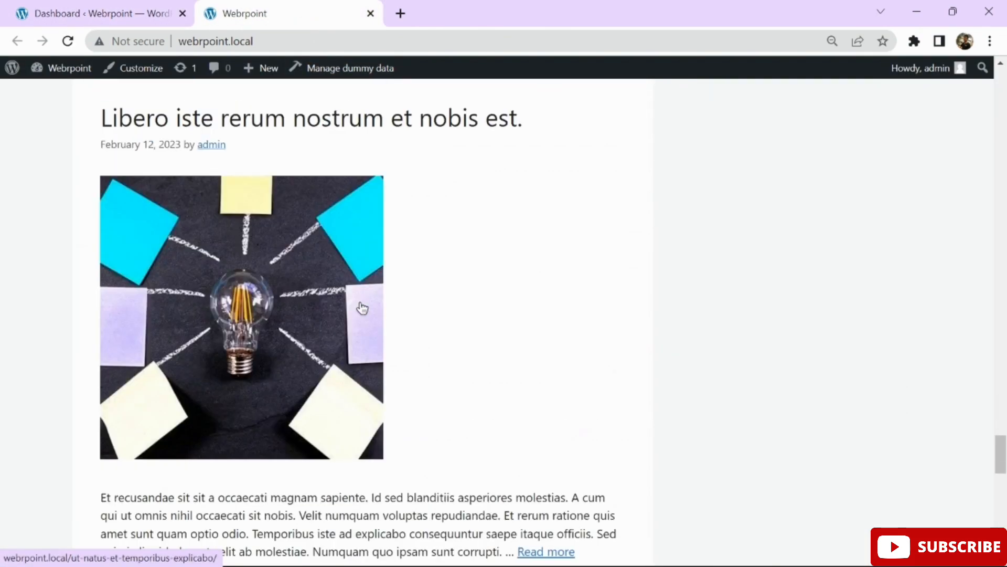
pyautogui.scroll(20, 361, 307)
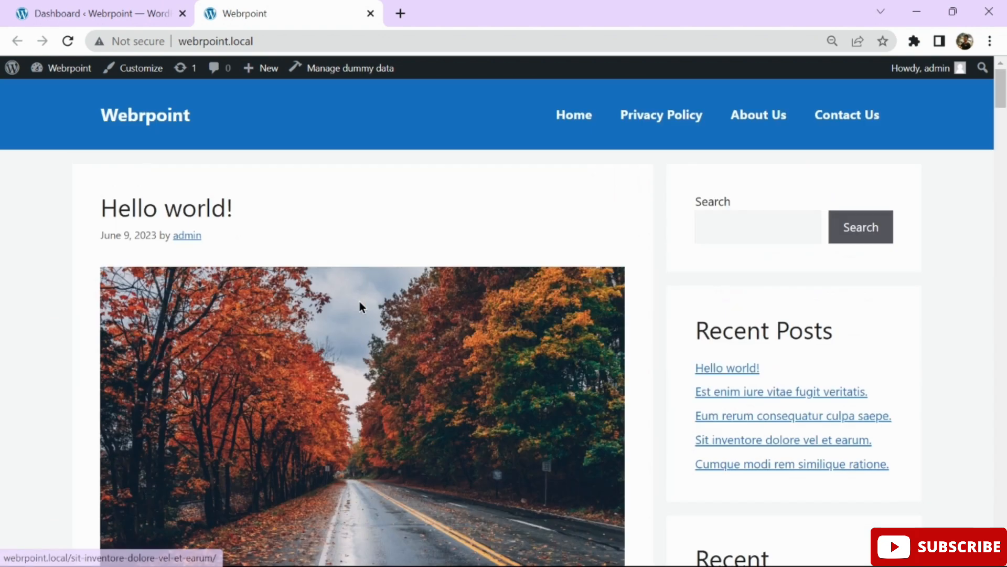
# Load the Hindi front page at webrpoint.local/hi/ and dismiss the translate offer.
pyautogui.click(402, 41)
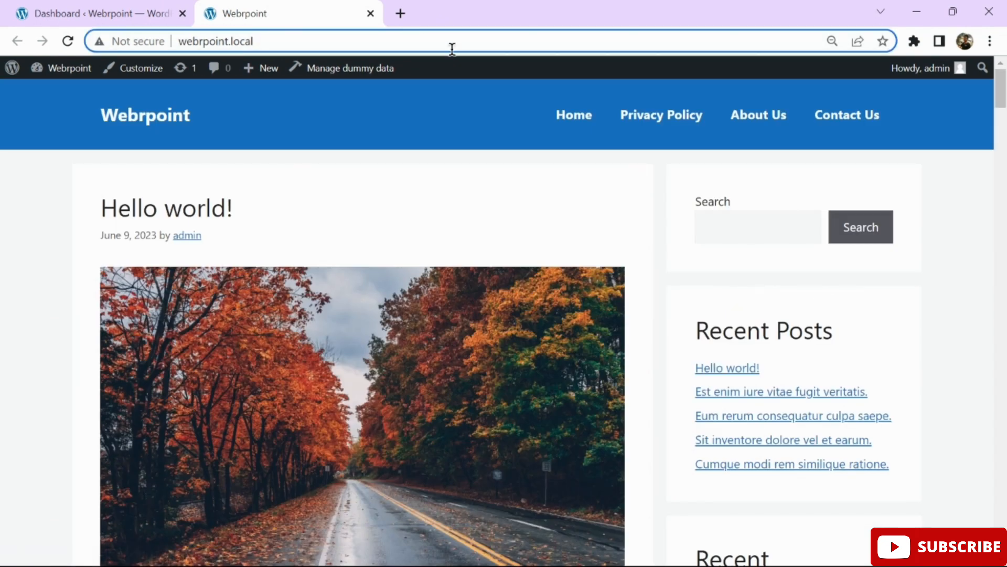
pyautogui.write('/')
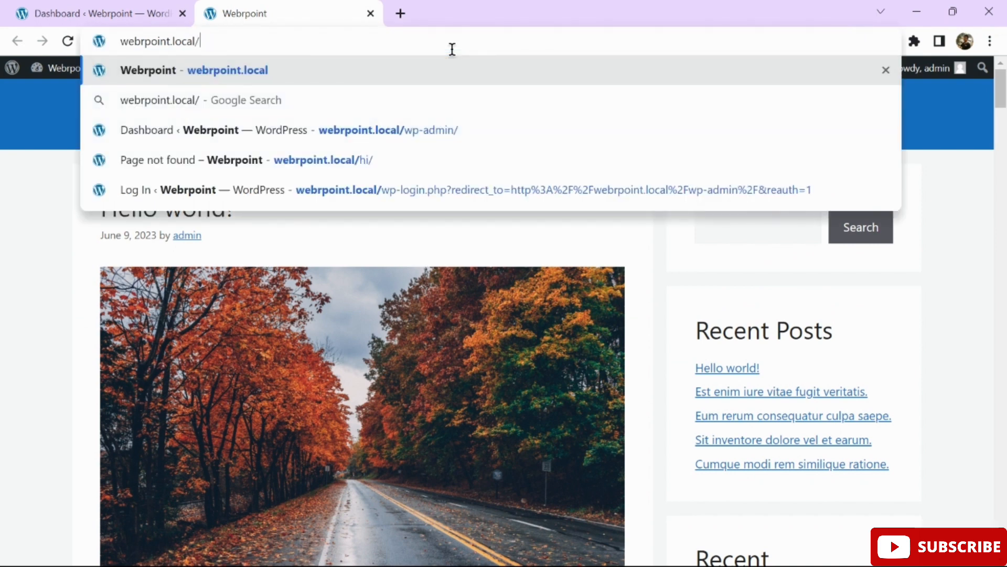
pyautogui.write('hi')
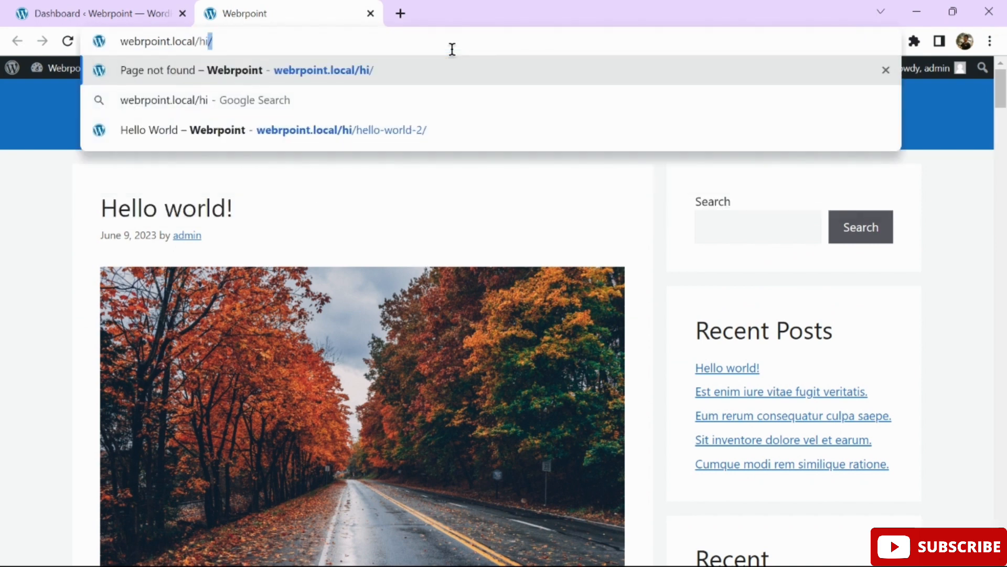
pyautogui.write('/')
pyautogui.press('Return')
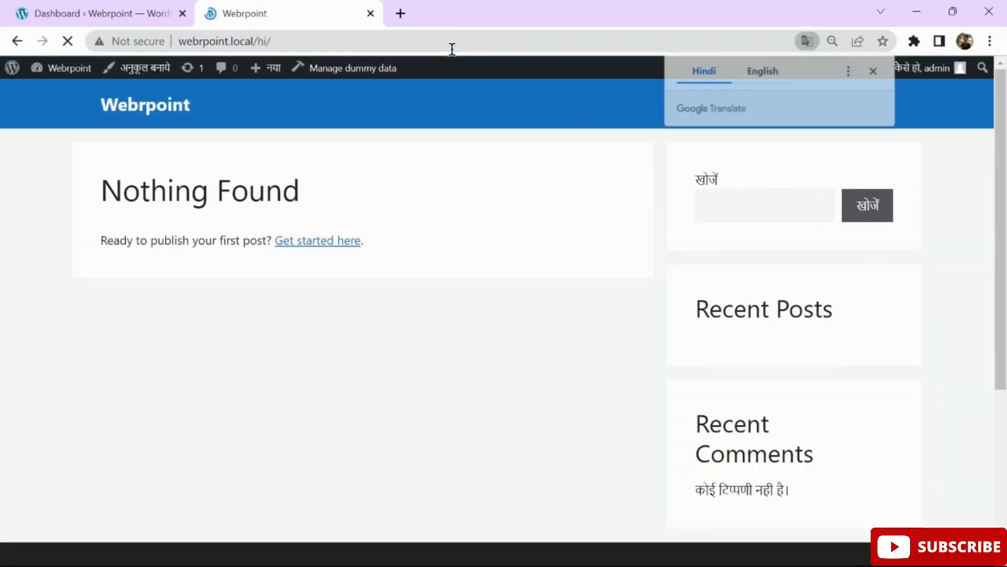
pyautogui.click(874, 71)
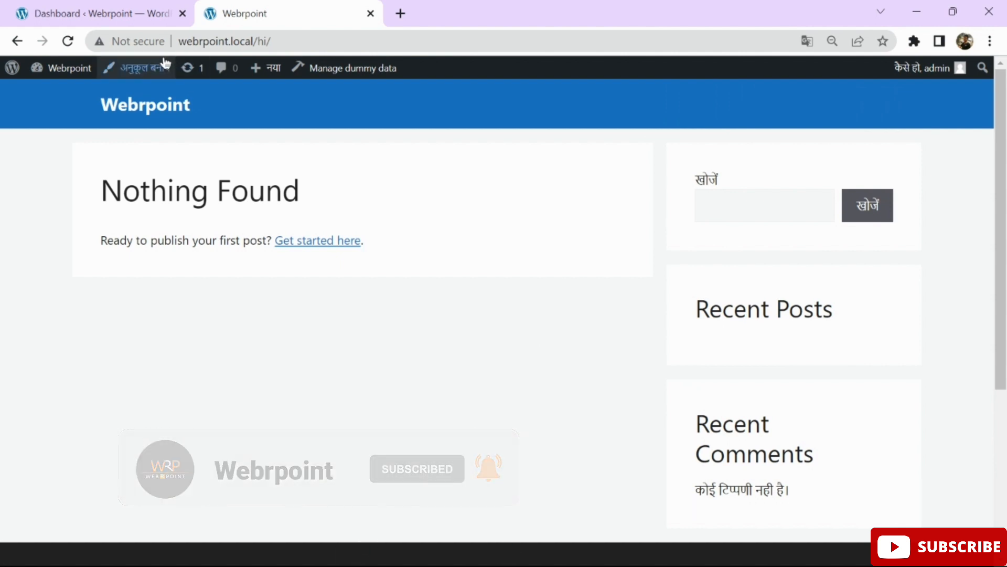
# Back in the admin tab, go to Installed Plugins.
pyautogui.click(108, 11)
pyautogui.moveTo(68, 351)
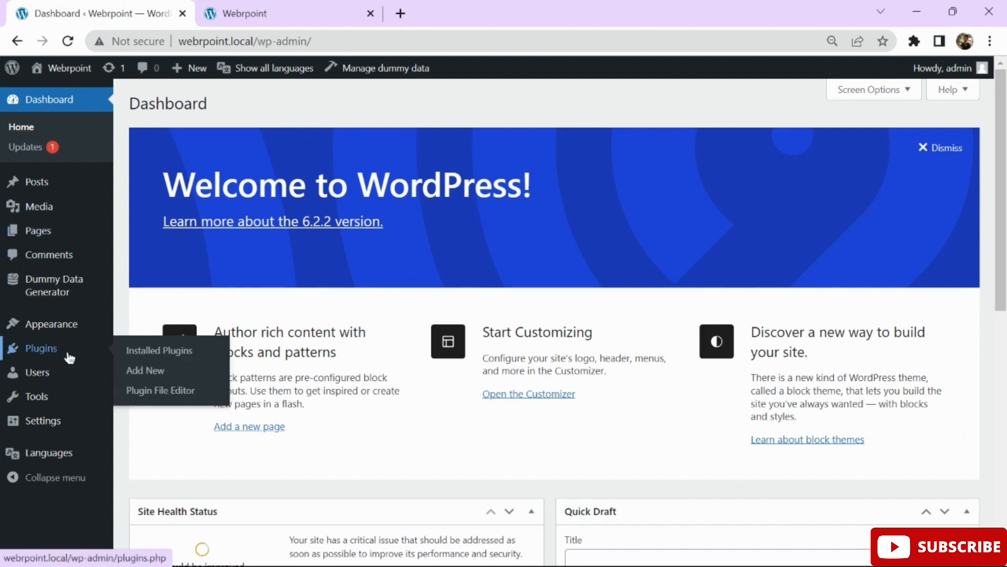
pyautogui.click(153, 355)
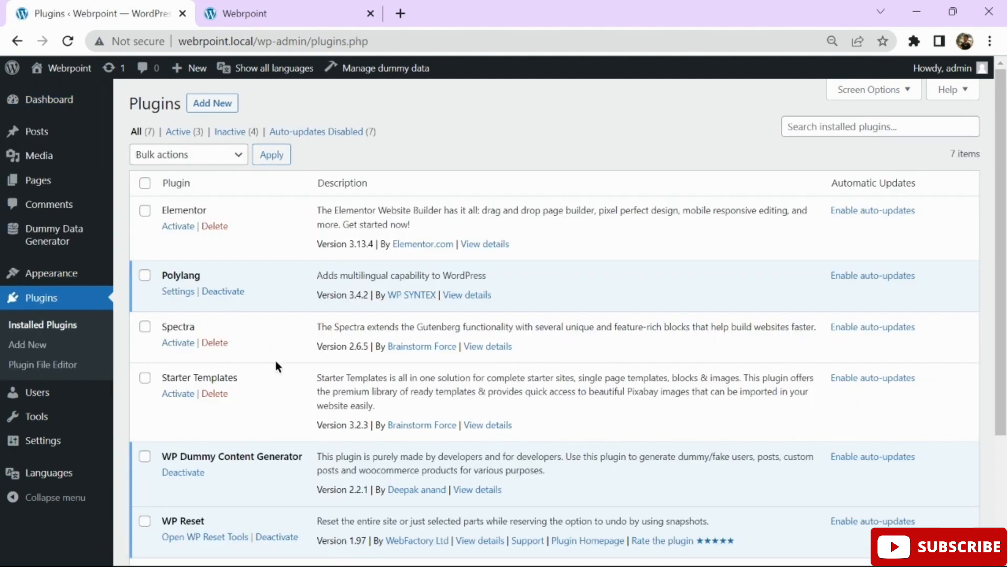
# Deactivate the Polylang plugin on the Installed Plugins page.
pyautogui.scroll(-2, 276, 360)
pyautogui.scroll(-3, 275, 360)
pyautogui.scroll(4, 267, 357)
pyautogui.click(235, 292)
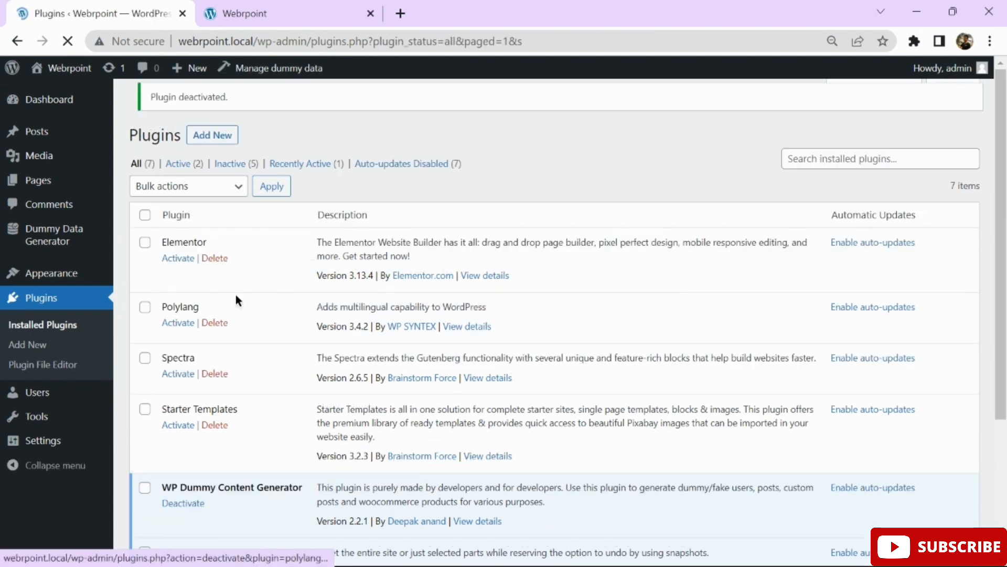
# Reload webrpoint.local/hi/ and confirm it now shows the page-not-found error.
pyautogui.click(234, 16)
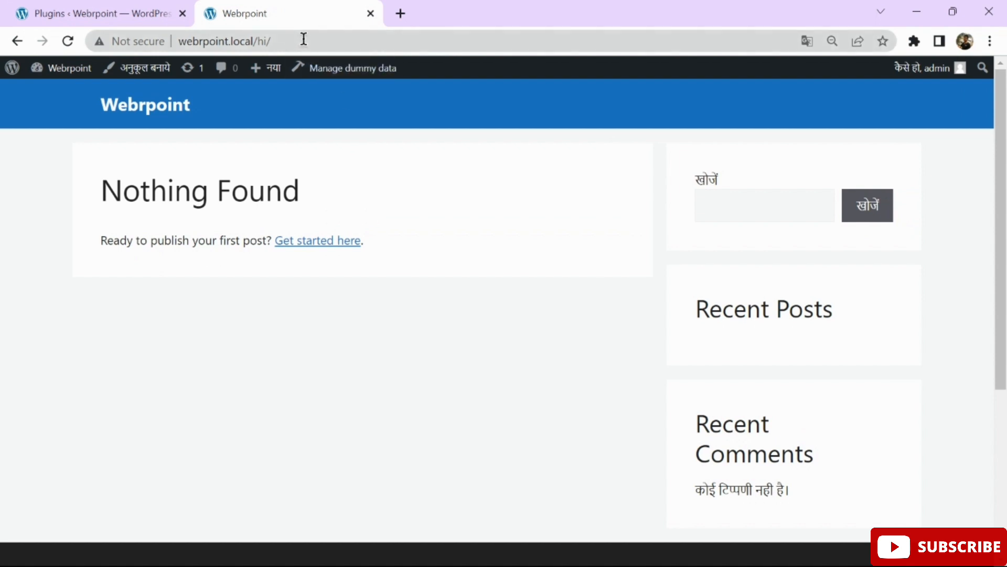
pyautogui.click(321, 41)
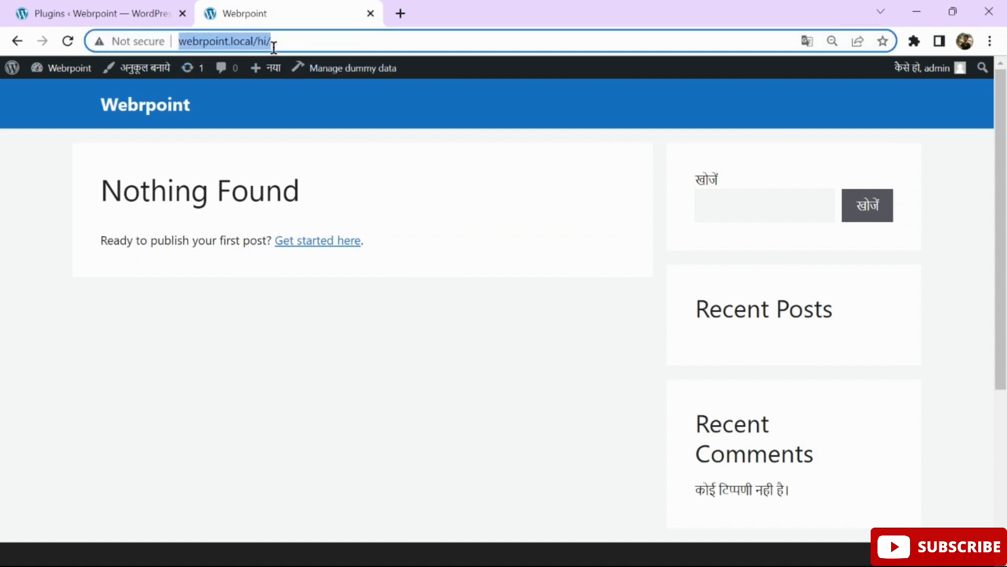
pyautogui.click(67, 44)
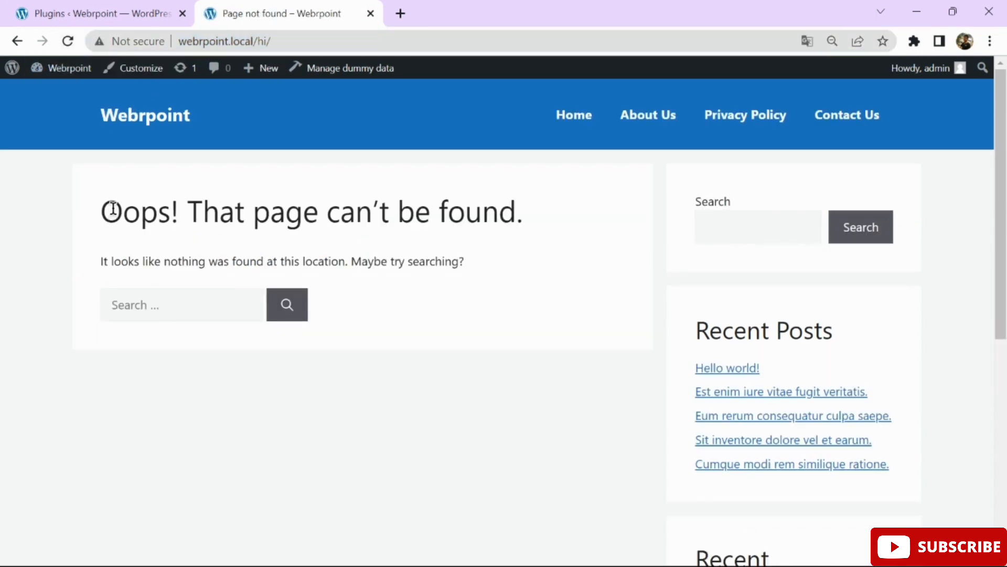
pyautogui.moveTo(103, 214); pyautogui.dragTo(636, 330)
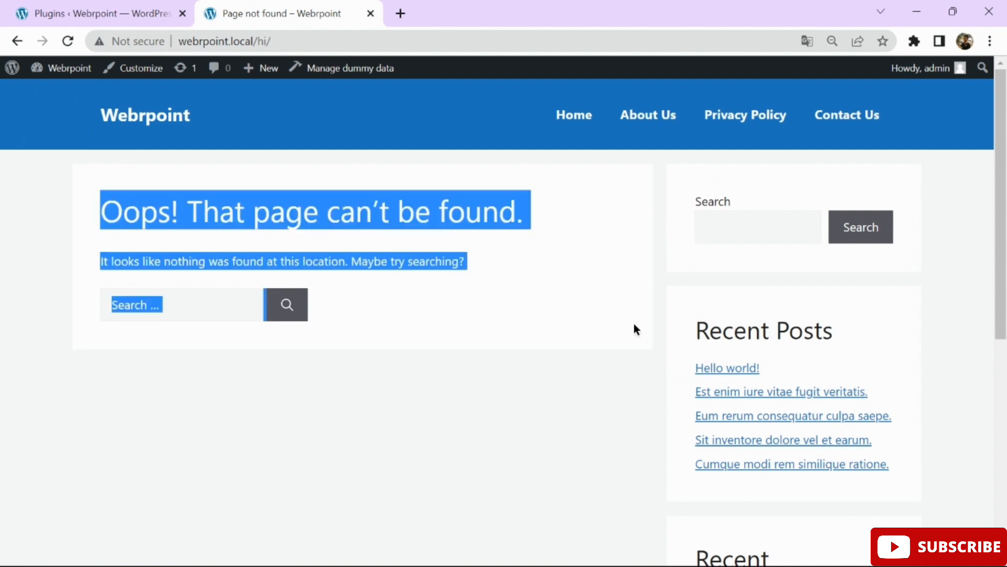
pyautogui.click(634, 324)
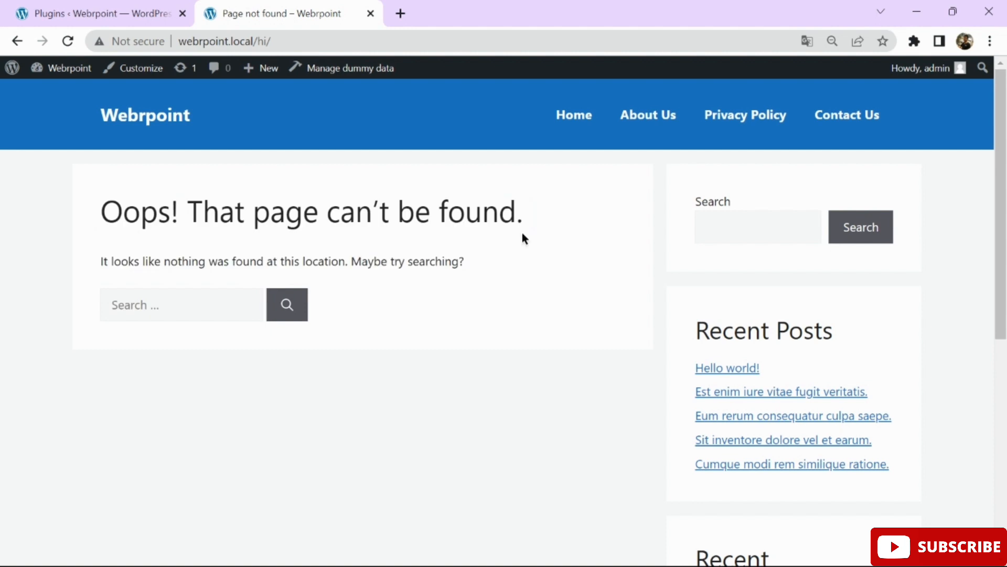
pyautogui.click(297, 41)
pyautogui.click(326, 41)
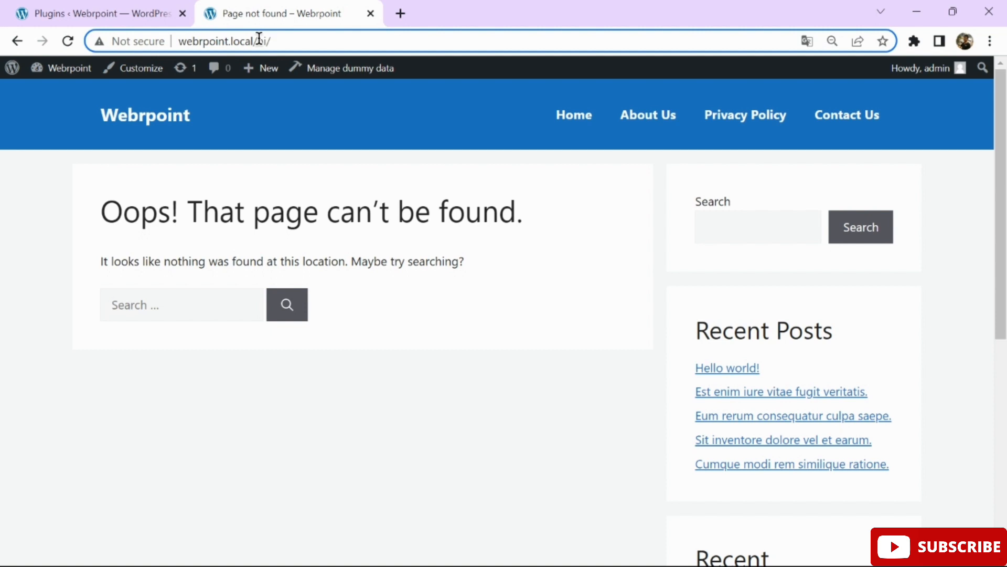
# Reactivate Polylang and reload /hi/, which now shows a Hindi 'Nothing Found' page.
pyautogui.click(86, 8)
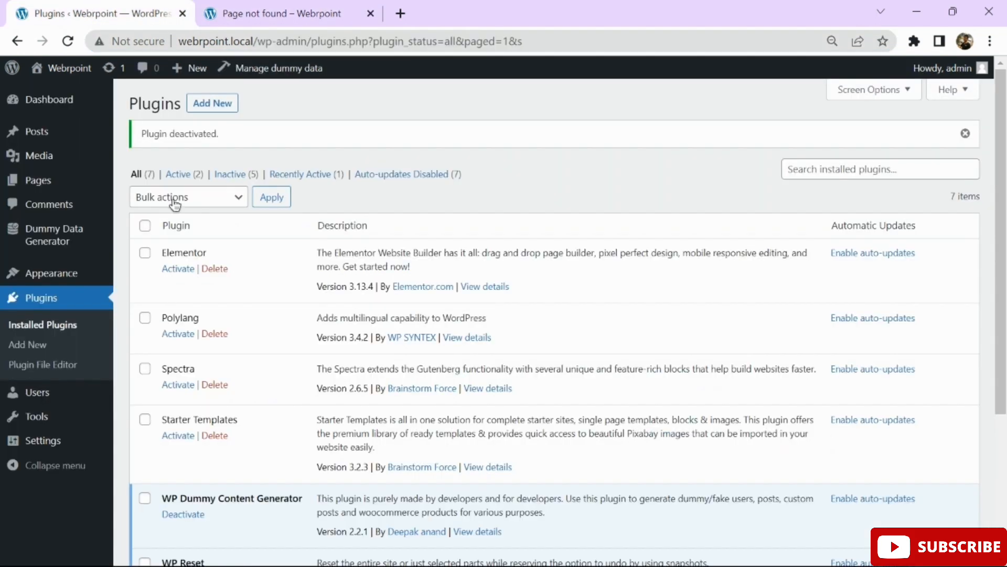
pyautogui.click(173, 335)
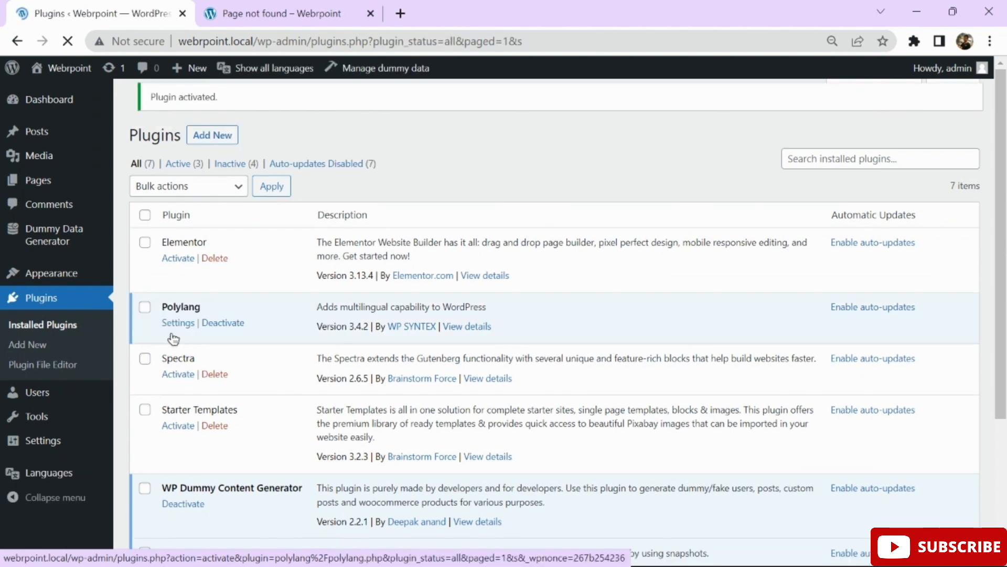
pyautogui.click(304, 17)
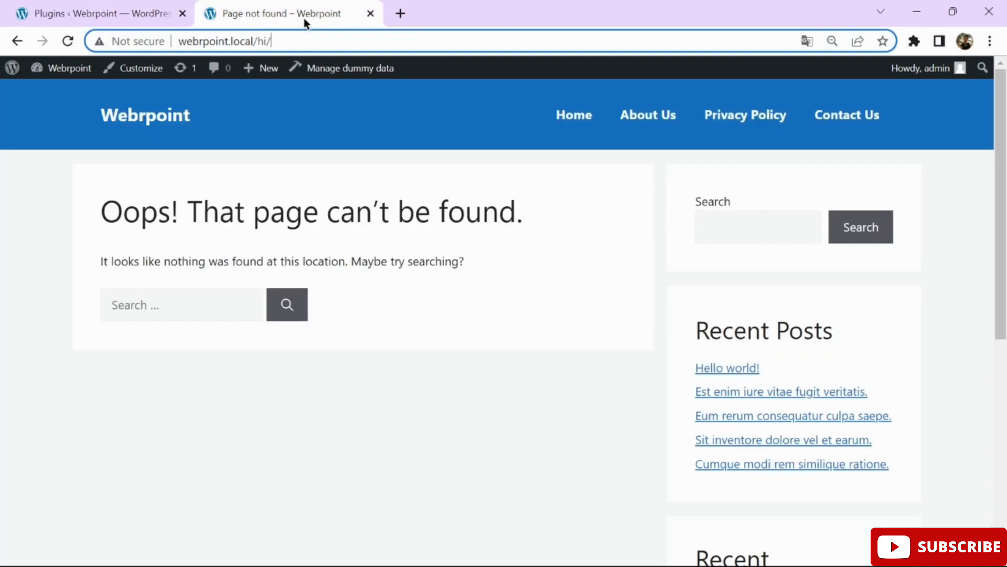
pyautogui.click(68, 45)
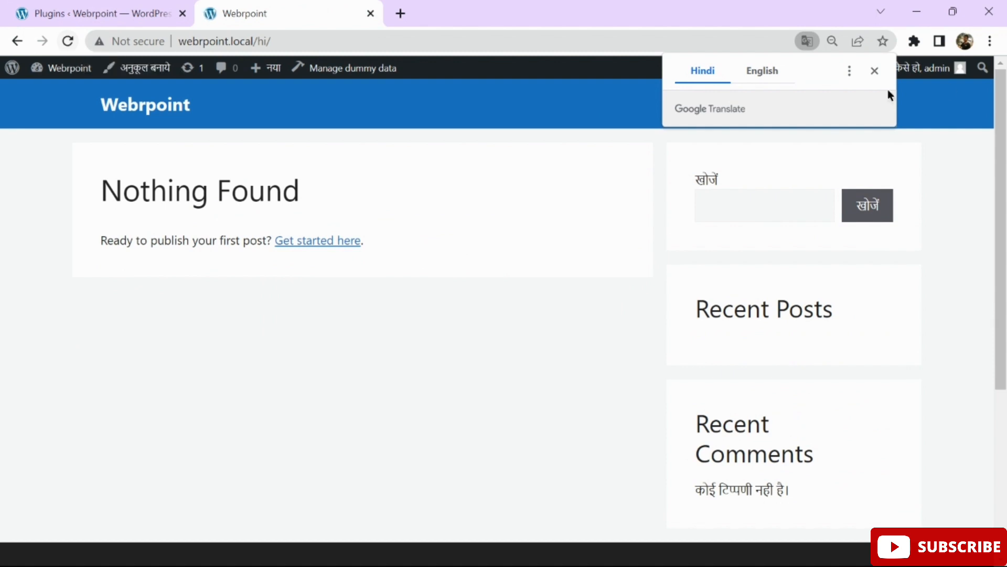
pyautogui.click(875, 70)
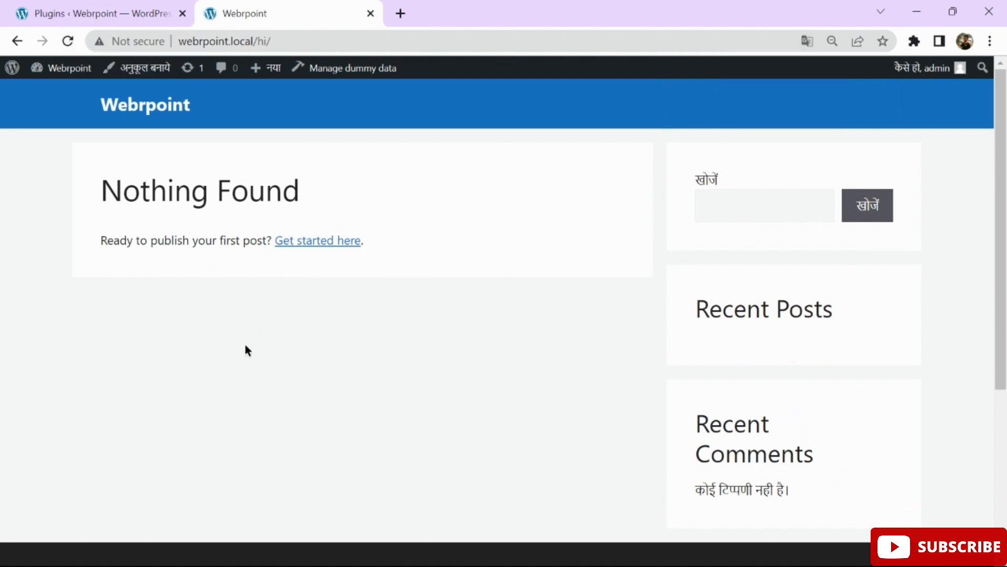
# Return to the admin tab and open the WordPress Dashboard.
pyautogui.click(106, 16)
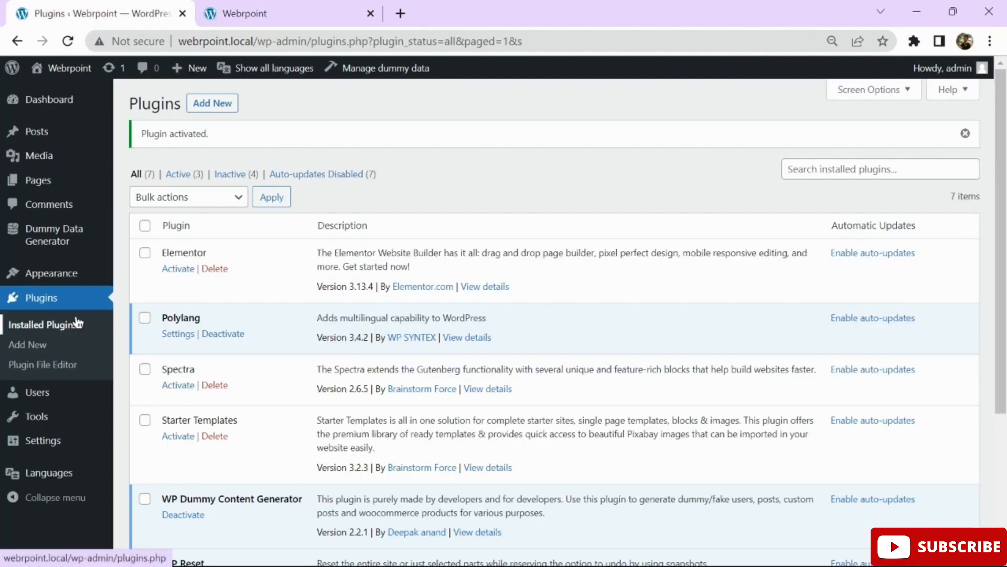
pyautogui.scroll(-1, 77, 322)
pyautogui.click(43, 100)
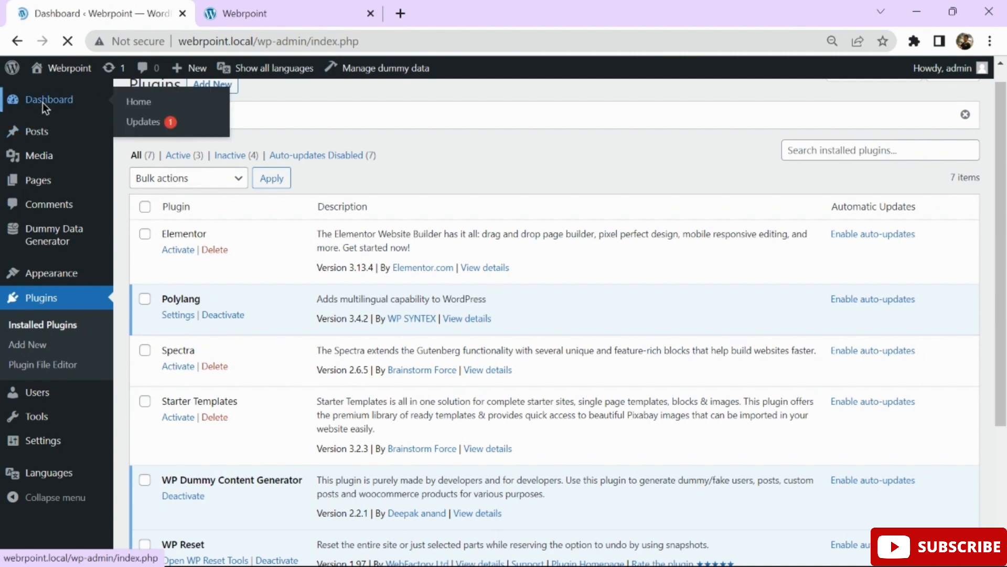
pyautogui.scroll(-1, 326, 195)
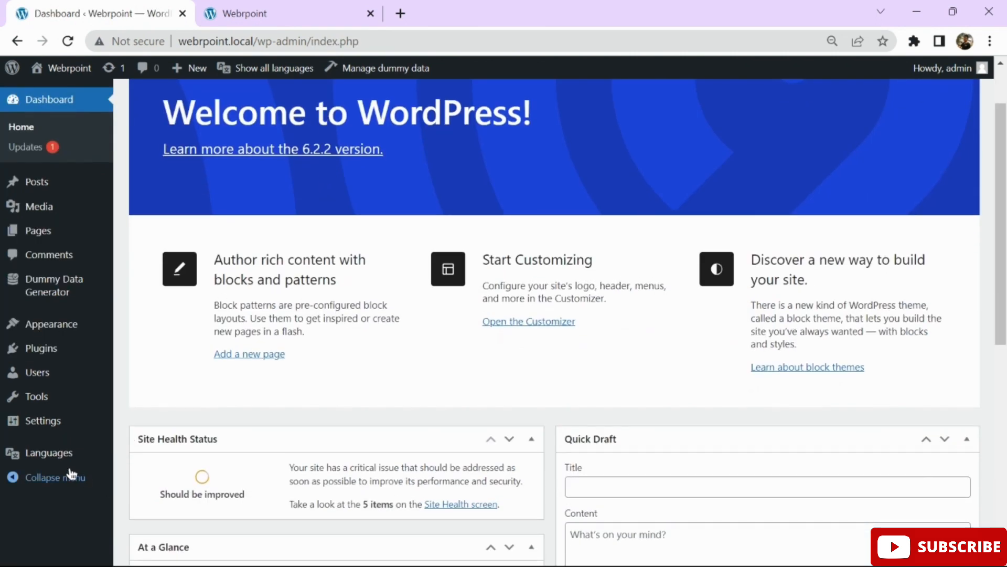
pyautogui.moveTo(48, 459)
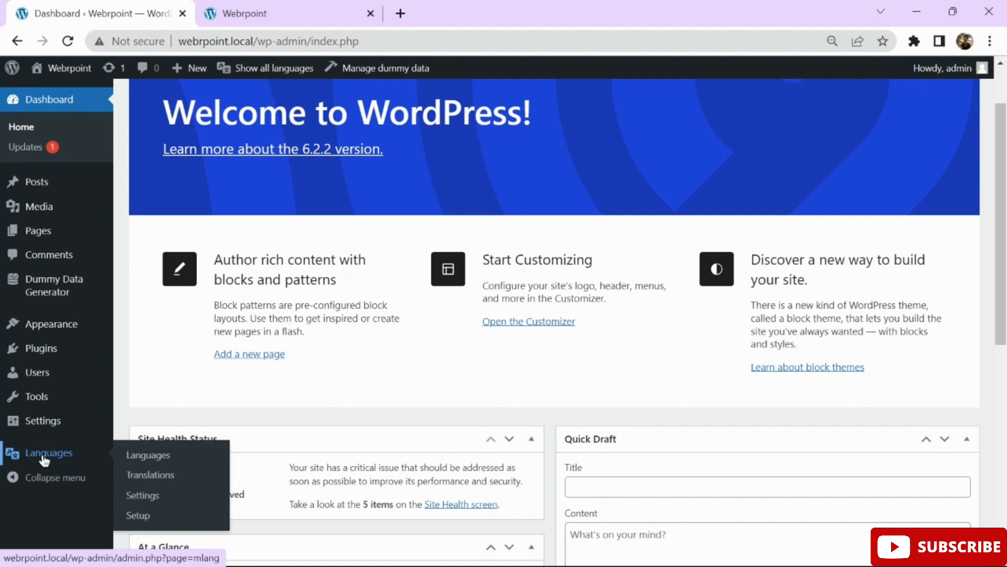
# Open Polylang's Languages list, then check the English homepage tab.
pyautogui.click(144, 458)
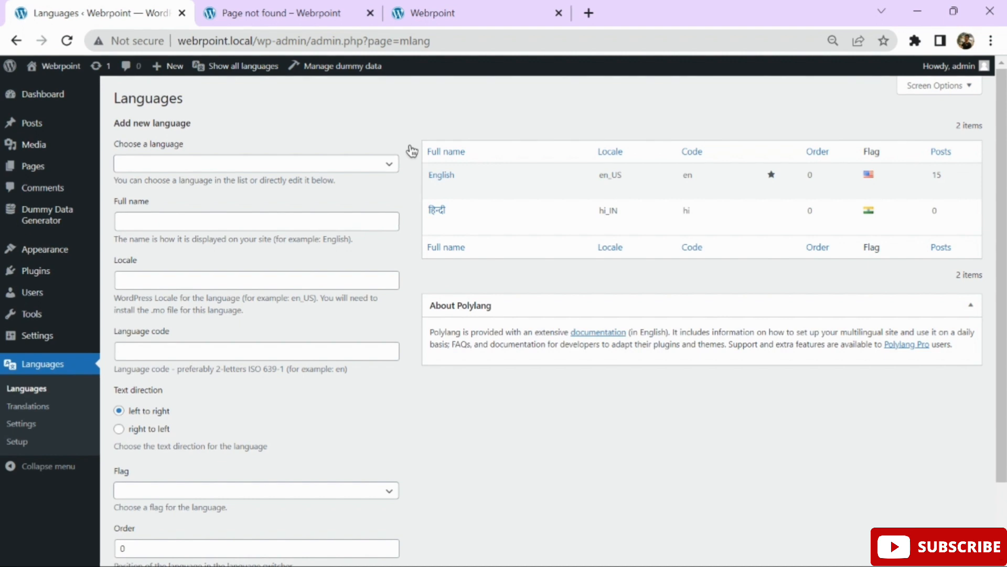
pyautogui.moveTo(454, 167)
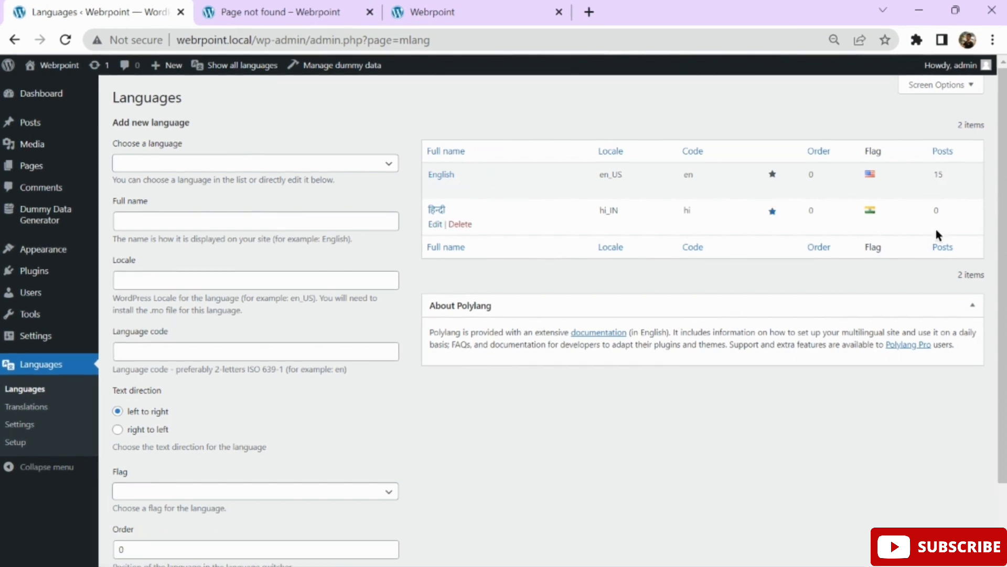
pyautogui.click(458, 4)
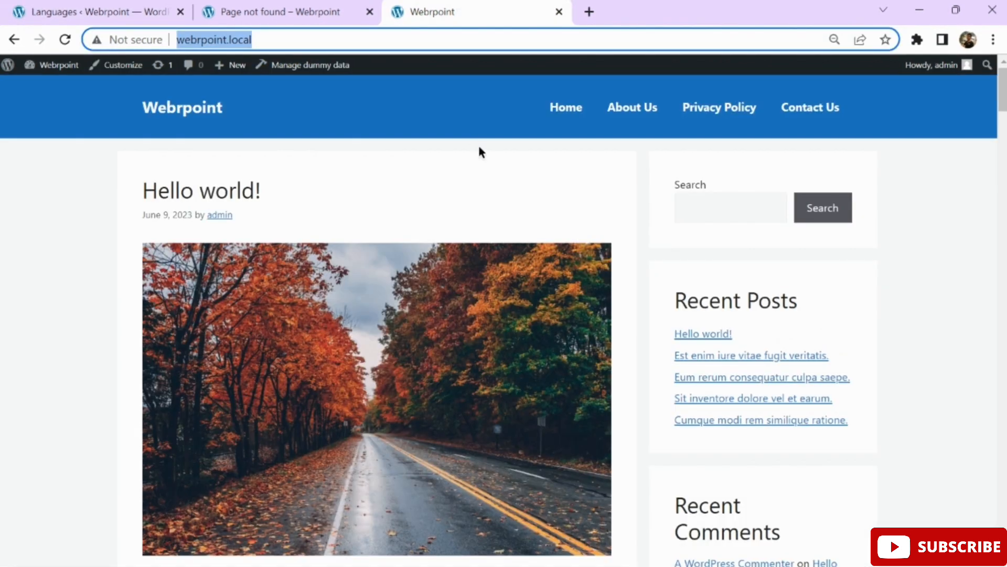
pyautogui.scroll(-10, 645, 299)
pyautogui.scroll(-15, 644, 299)
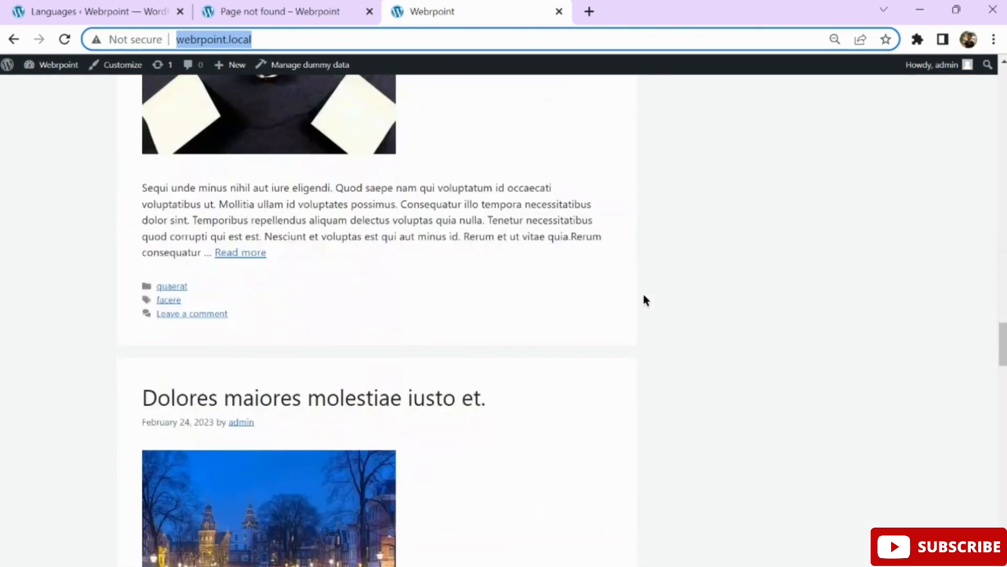
pyautogui.scroll(8, 644, 299)
pyautogui.scroll(10, 644, 299)
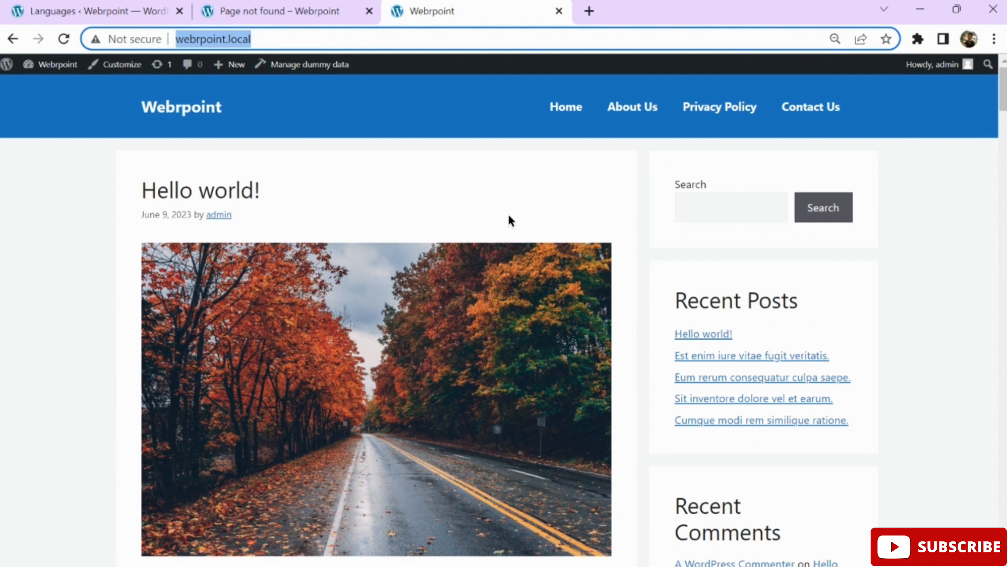
# Inspect the /hi/ page, select hi/ in its address, then return to Languages.
pyautogui.click(257, 4)
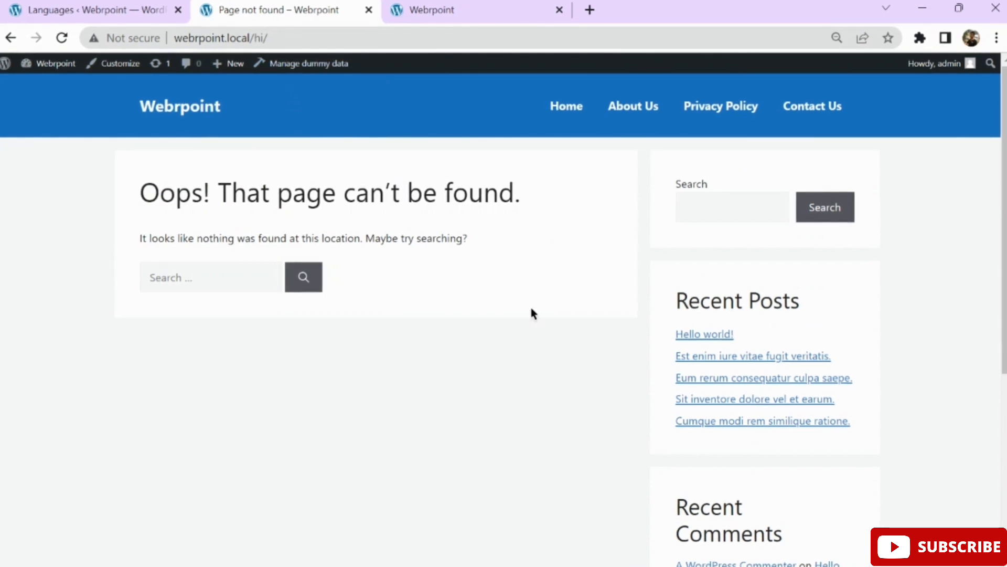
pyautogui.click(352, 42)
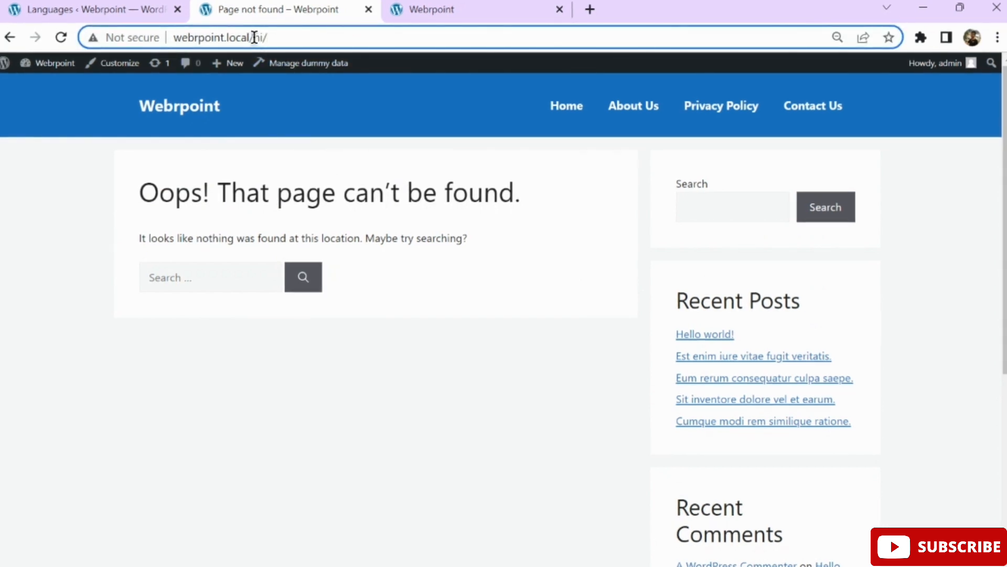
pyautogui.moveTo(253, 38); pyautogui.dragTo(295, 37)
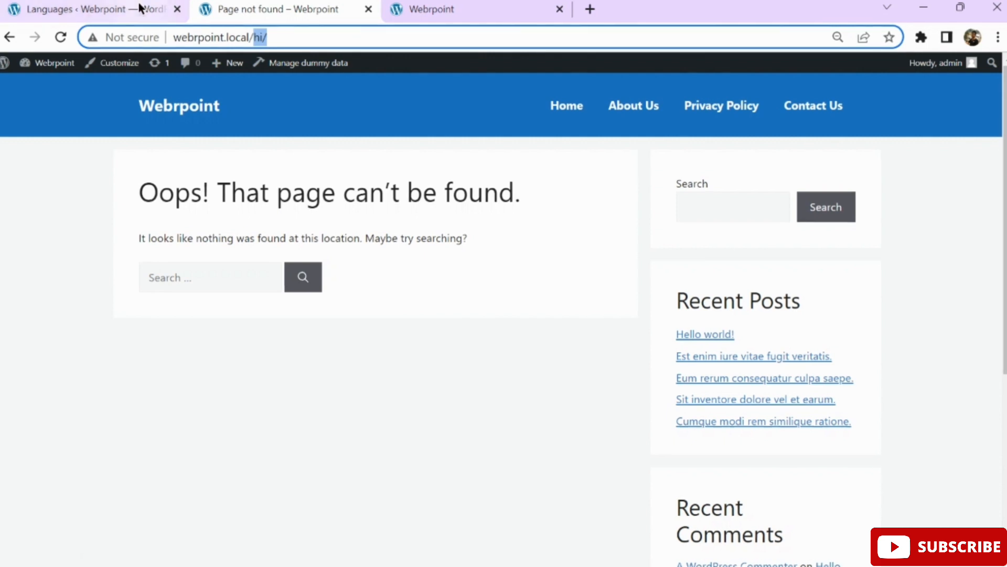
pyautogui.click(139, 9)
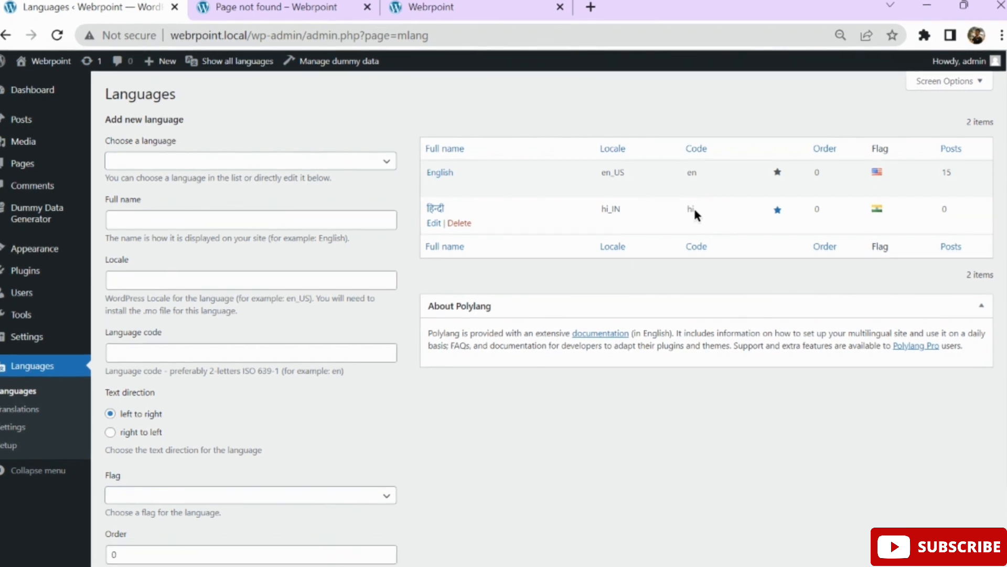
# Reload webrpoint.local/hi/ and dismiss the Google Translate bubble.
pyautogui.click(260, 3)
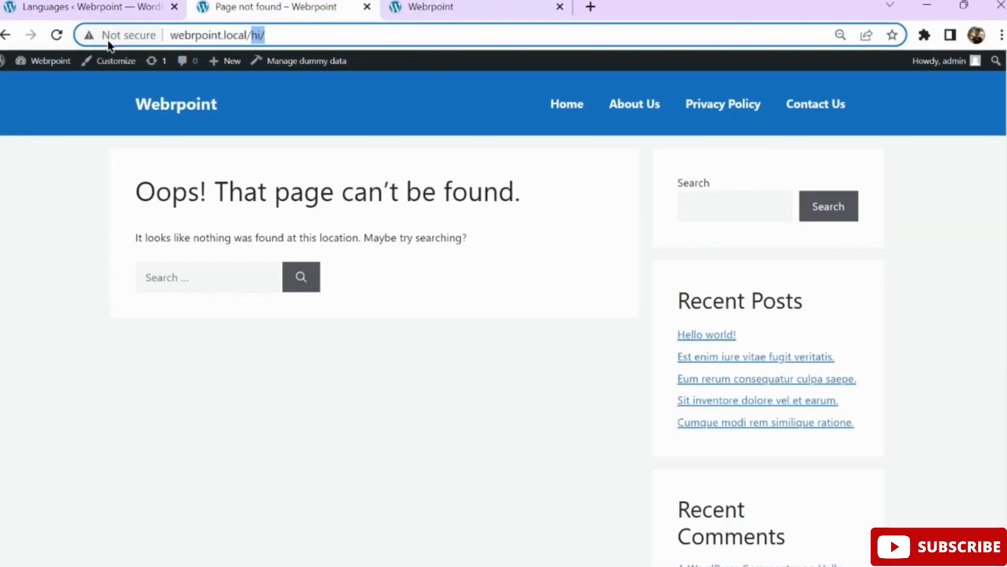
pyautogui.click(331, 35)
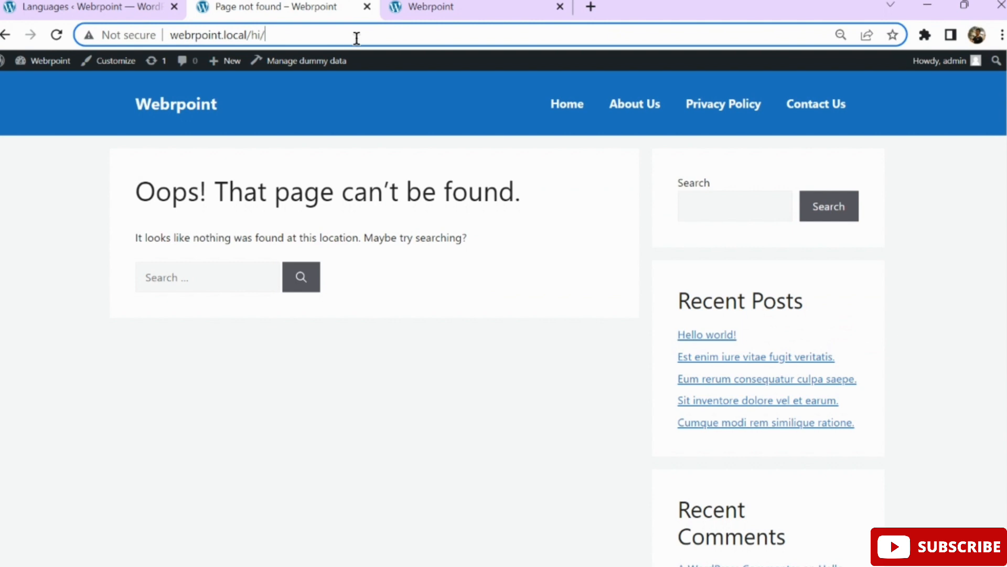
pyautogui.click(55, 35)
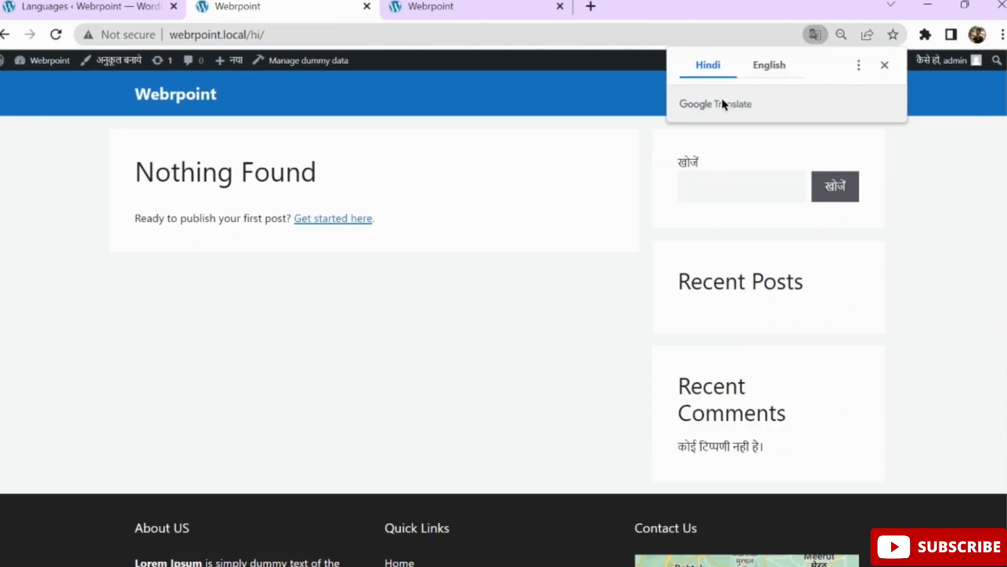
pyautogui.click(885, 65)
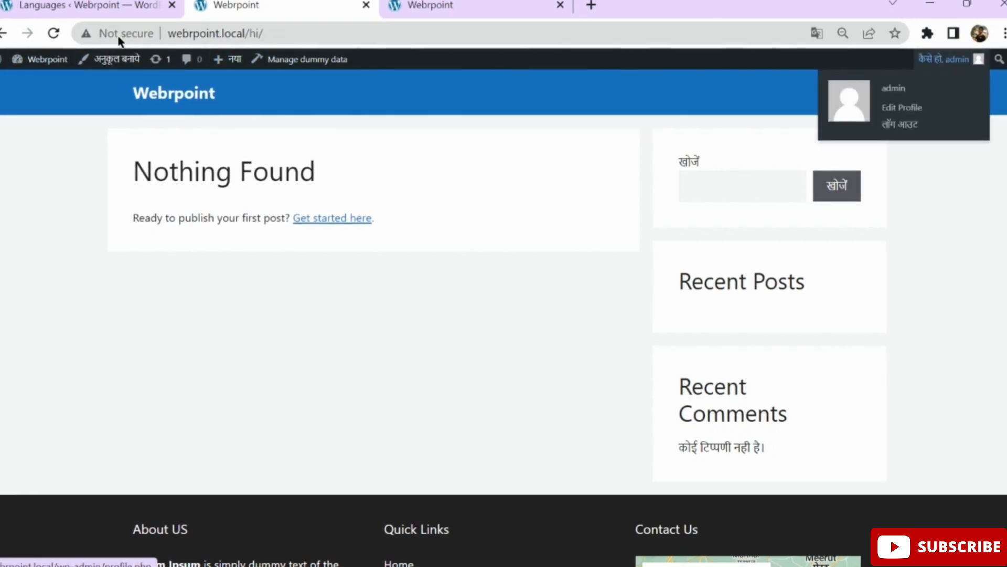
# Compare the Hindi page with the English homepage, then return to Polylang Languages.
pyautogui.click(428, 5)
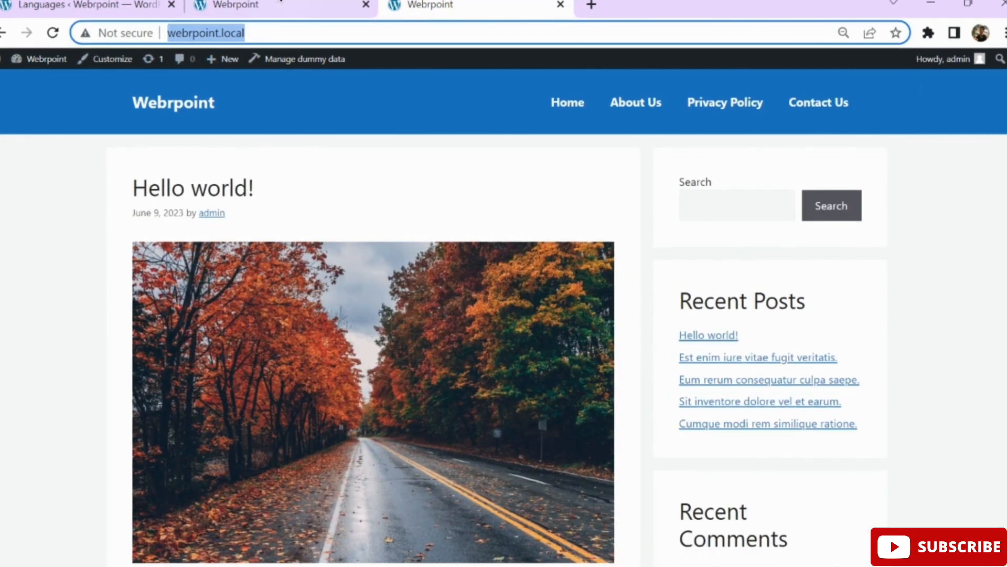
pyautogui.click(269, 4)
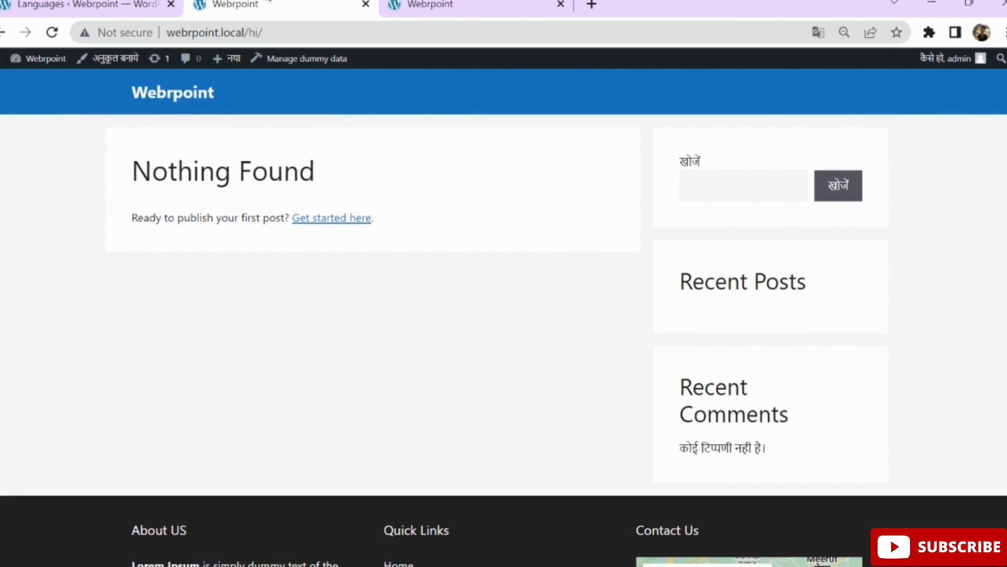
pyautogui.click(112, 4)
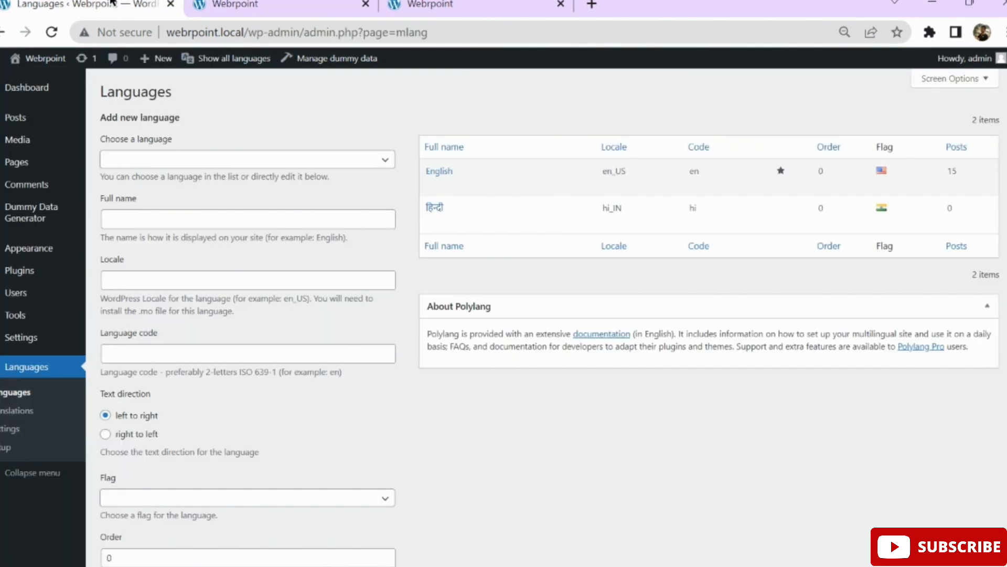
# Star हिंदी as default, then star English again to keep English as default.
pyautogui.moveTo(473, 178)
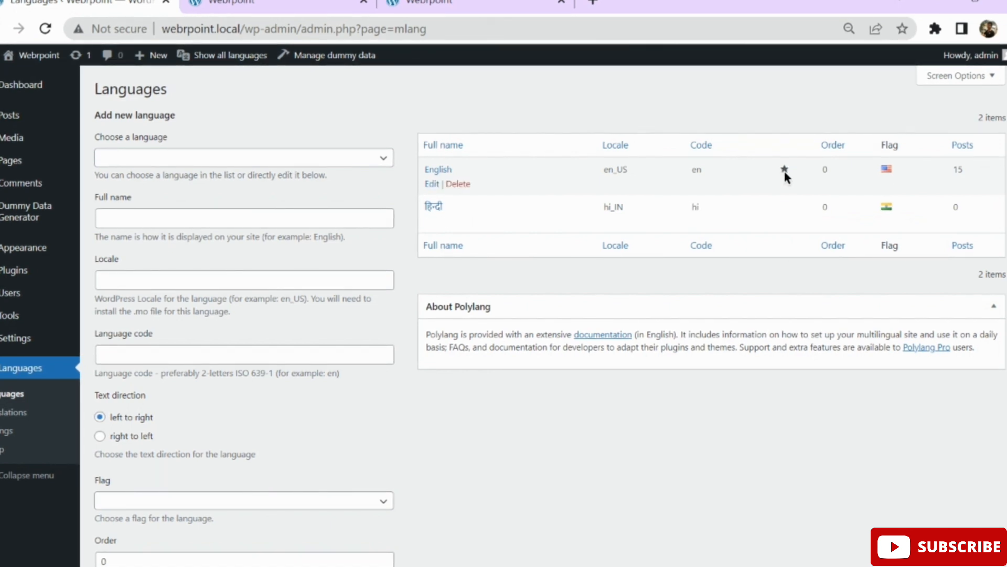
pyautogui.click(784, 208)
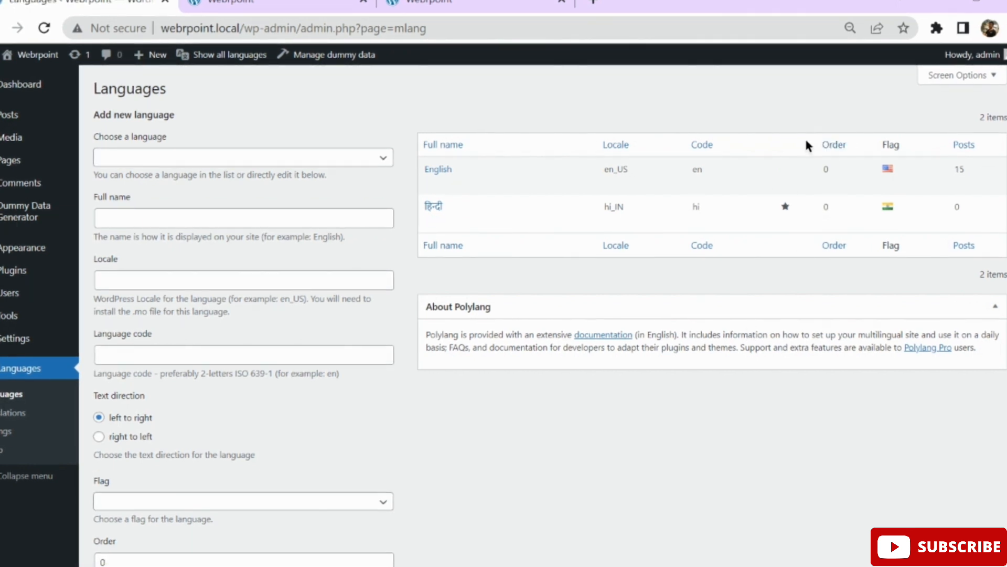
pyautogui.click(785, 170)
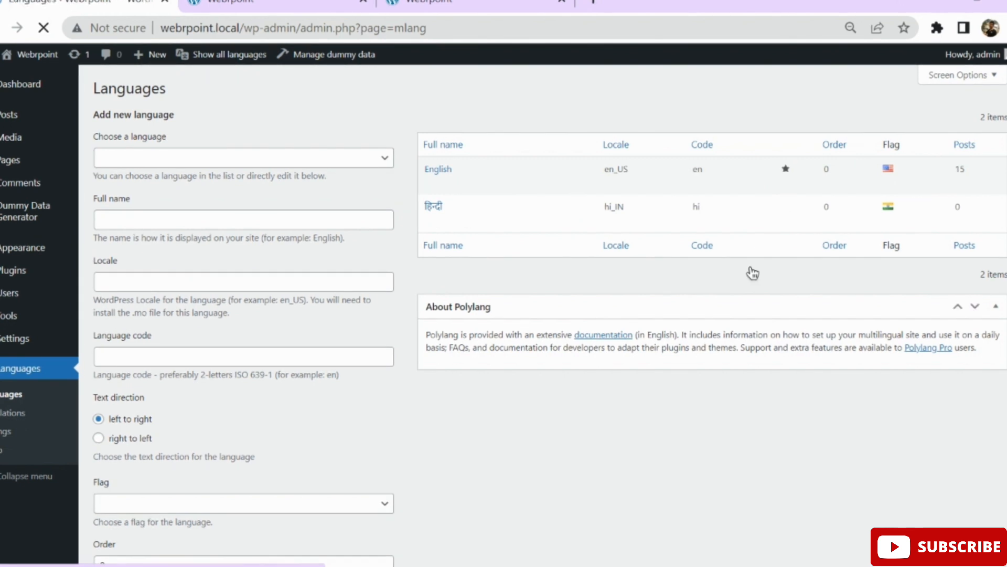
# Open Polylang's Languages > Settings modules page.
pyautogui.scroll(-2, 750, 281)
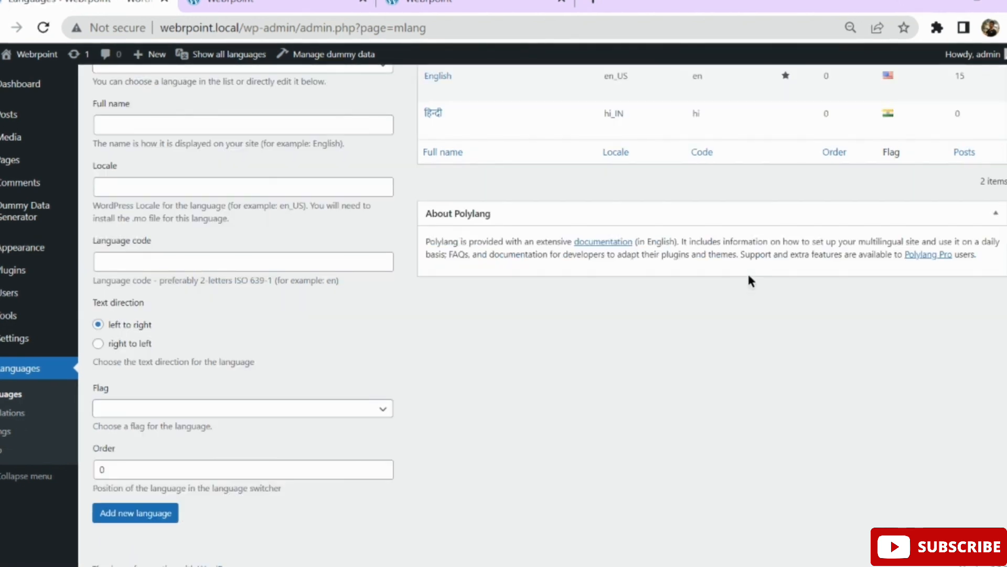
pyautogui.scroll(2, 511, 382)
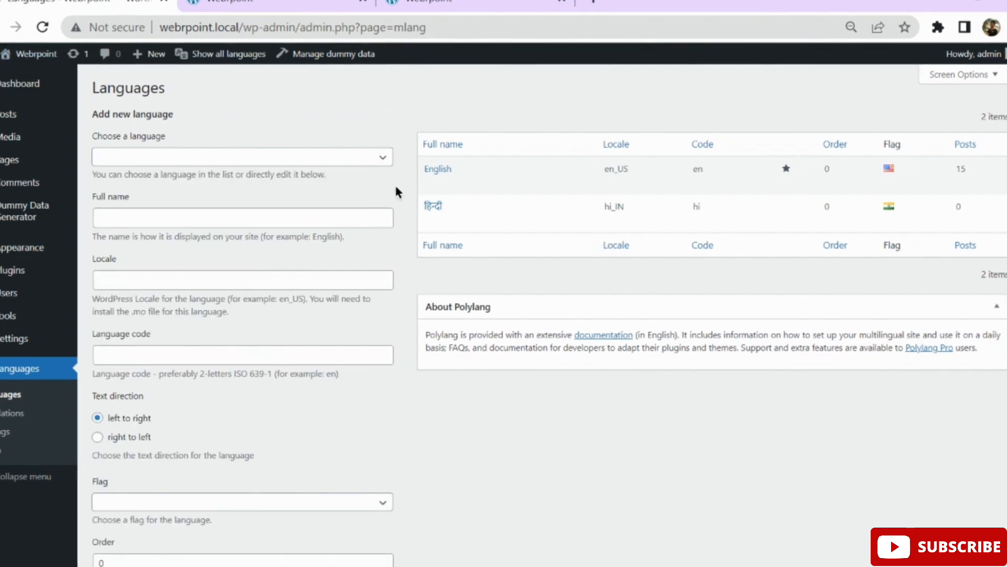
pyautogui.scroll(-2, 768, 419)
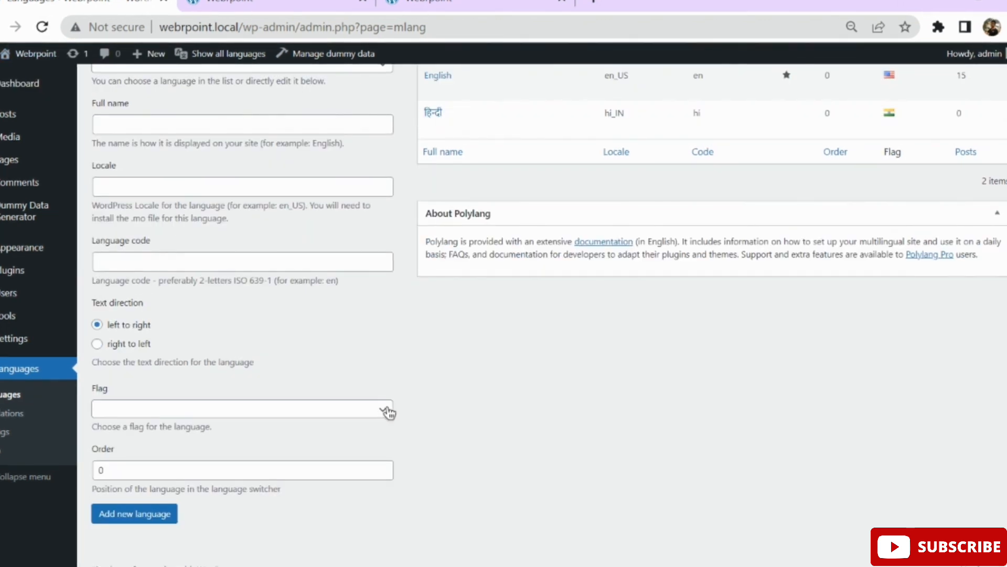
pyautogui.click(4, 431)
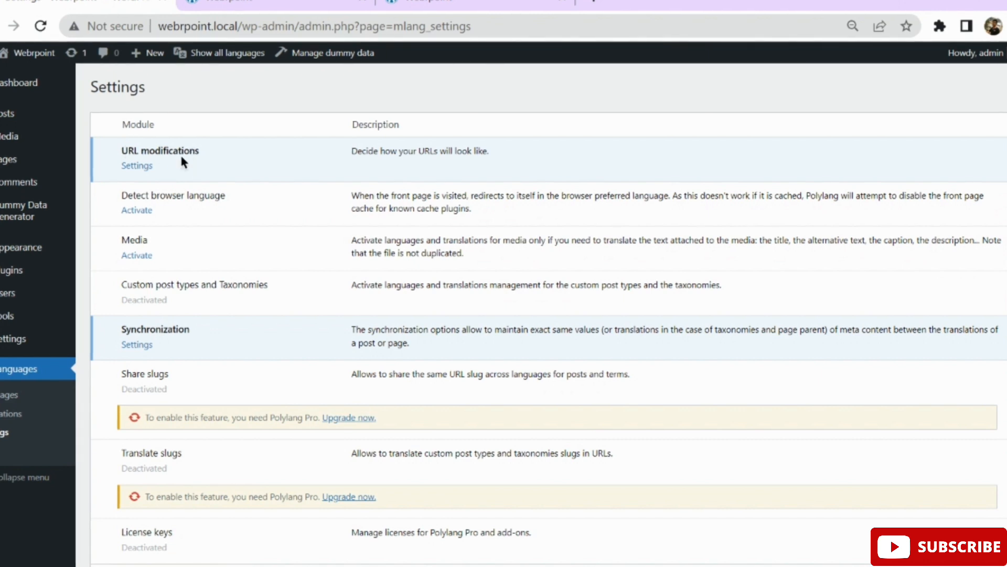
# Save Polylang's URL modifications with default-language info hidden, then view the front-page tab.
pyautogui.click(145, 166)
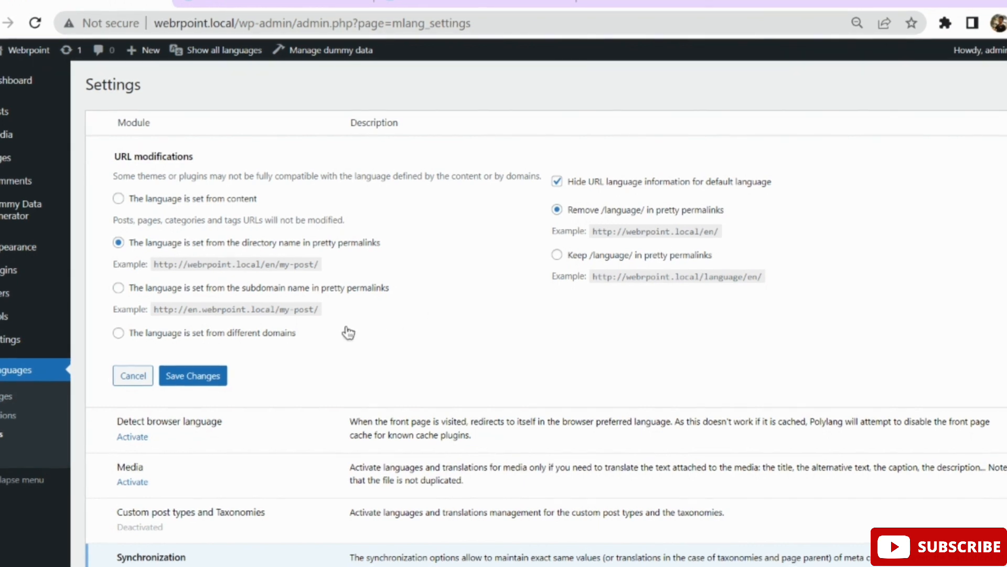
pyautogui.click(219, 377)
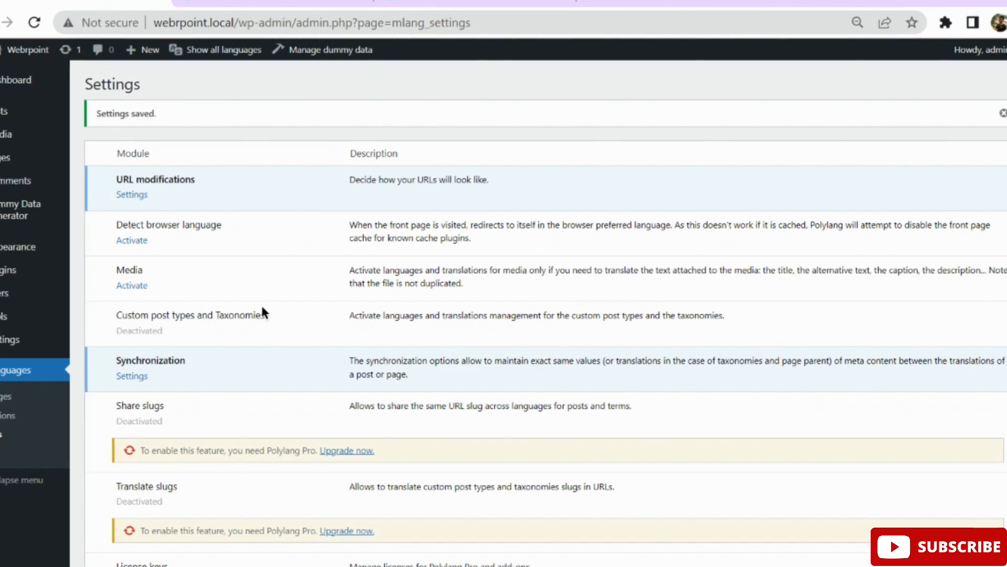
pyautogui.click(481, 1)
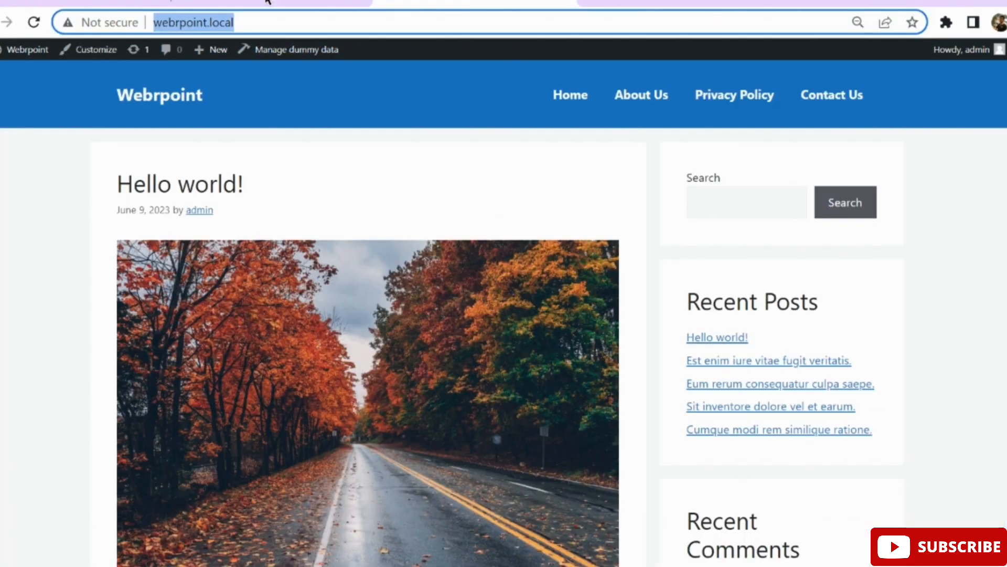
# Reload the webrpoint.local front page to see the new URL settings.
pyautogui.click(33, 23)
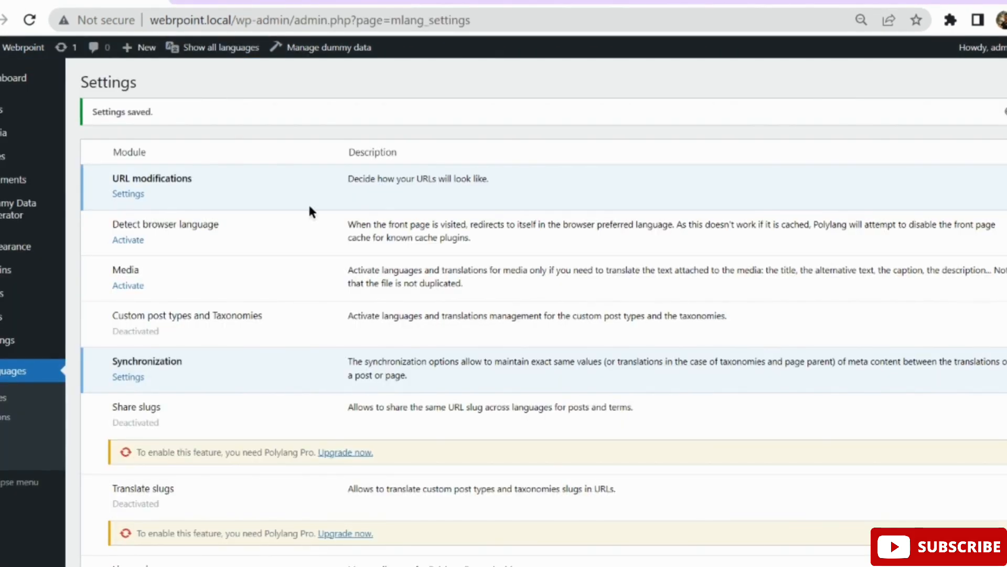
# Open Appearance > Menus on Menu 1 and glance at the Hindi and English front-end tabs.
pyautogui.moveTo(12, 252)
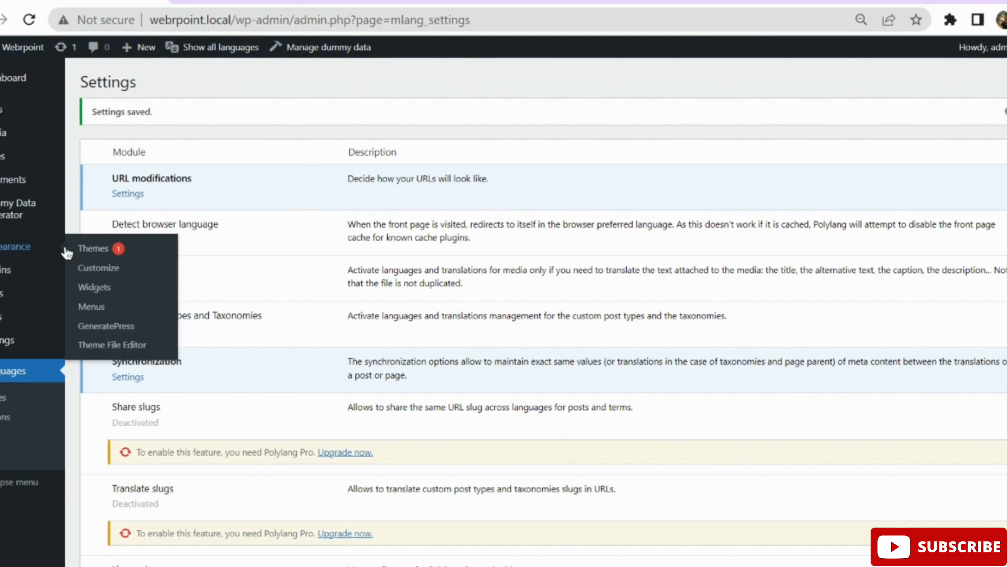
pyautogui.click(98, 308)
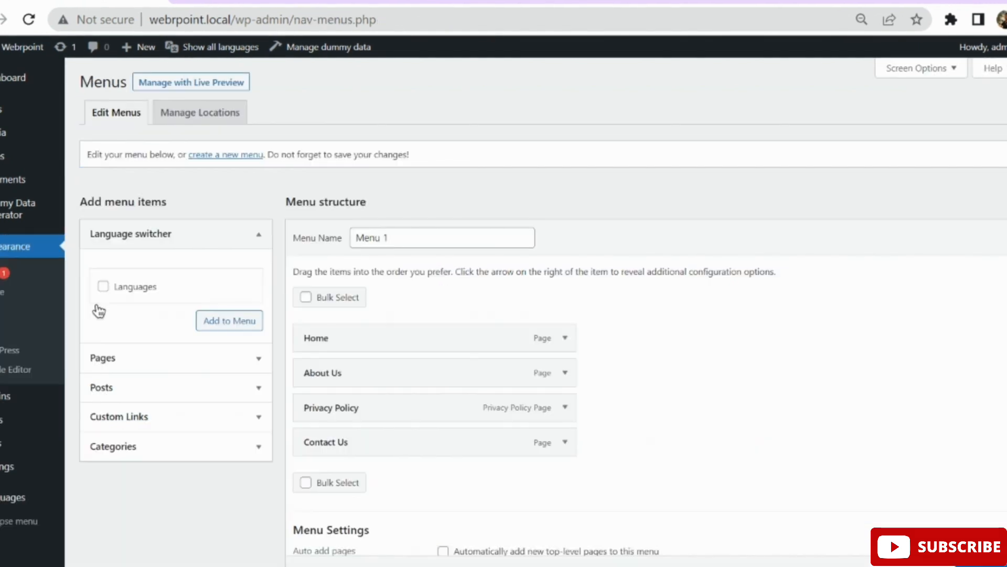
pyautogui.scroll(-1, 638, 315)
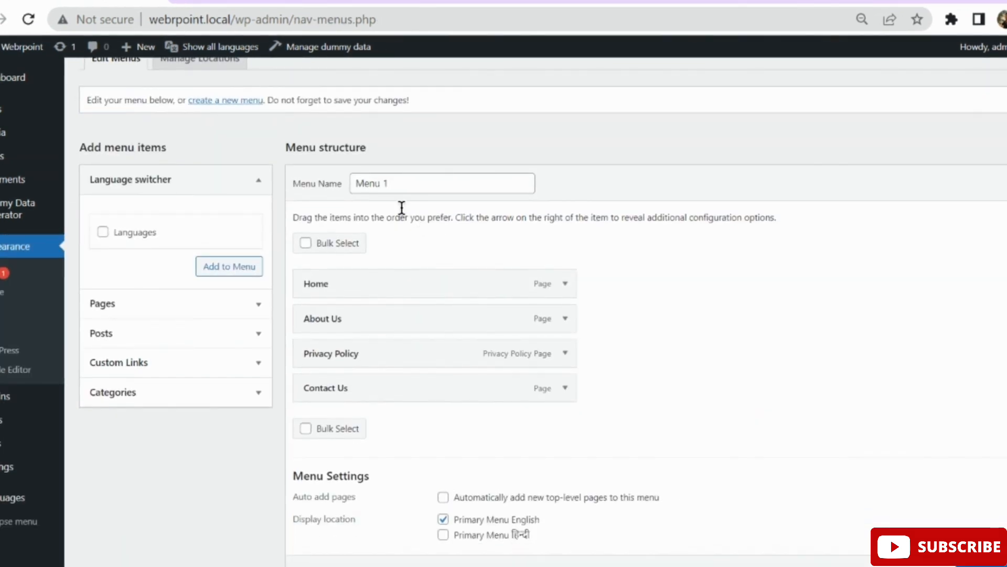
pyautogui.click(294, 1)
pyautogui.click(462, 1)
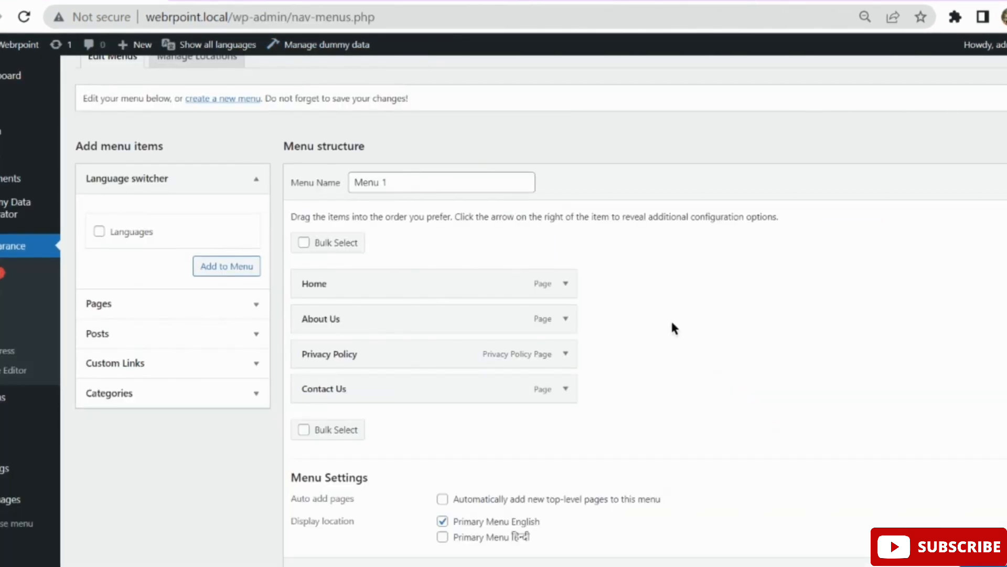
pyautogui.scroll(2, 672, 322)
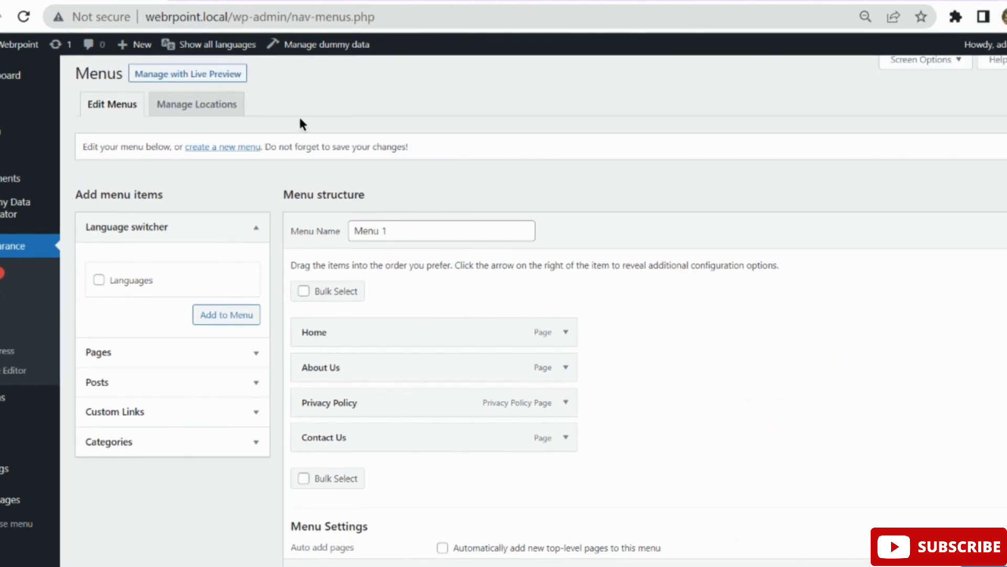
# Name a new menu 'hindimenu', tick the Primary Menu हिन्दी location, and create it.
pyautogui.click(227, 147)
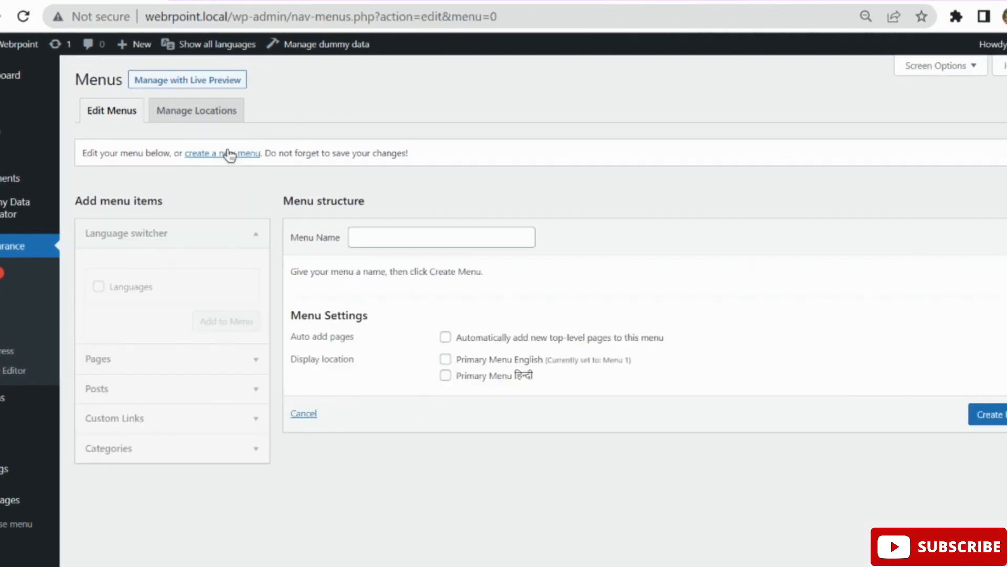
pyautogui.click(399, 235)
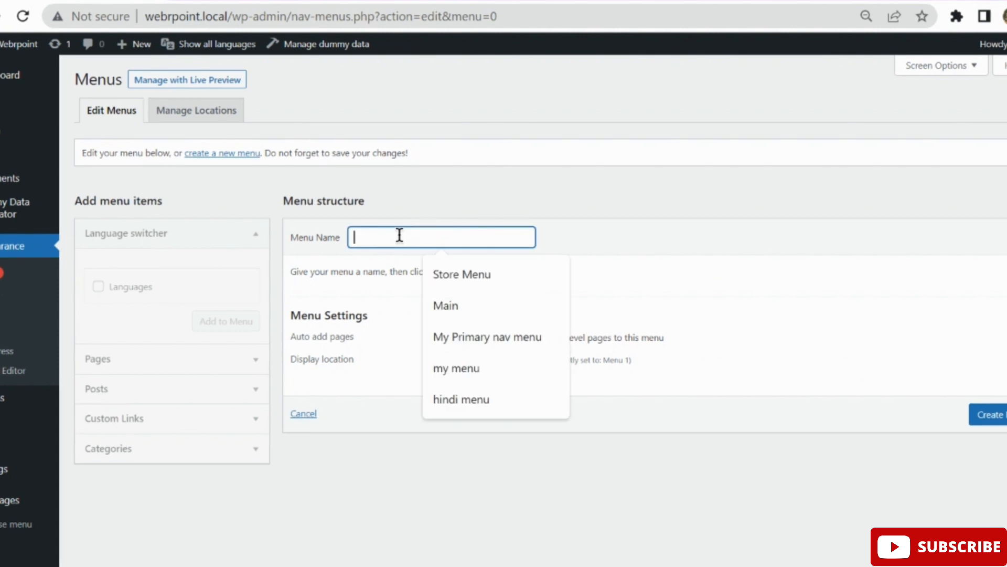
pyautogui.write('hindimenu')
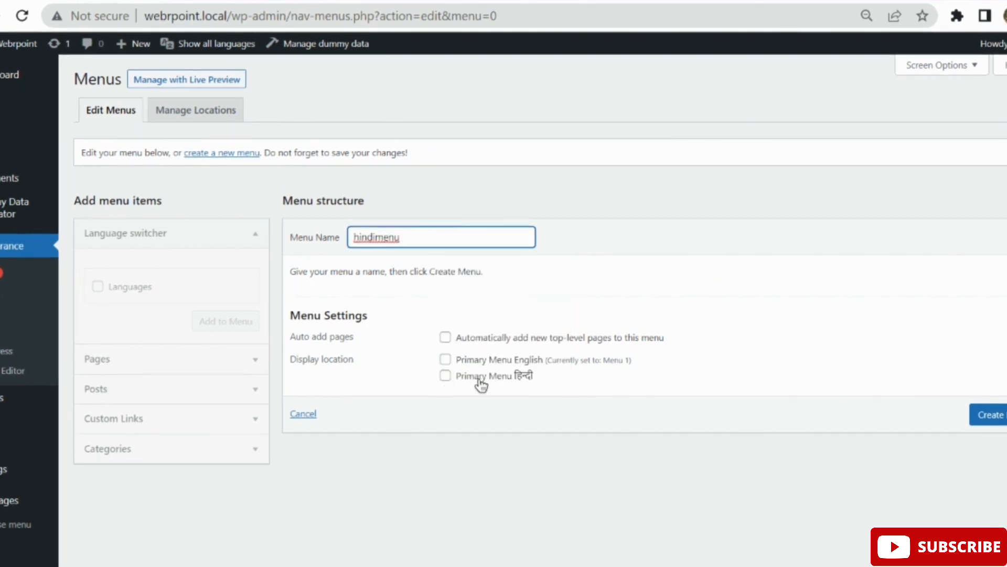
pyautogui.click(446, 377)
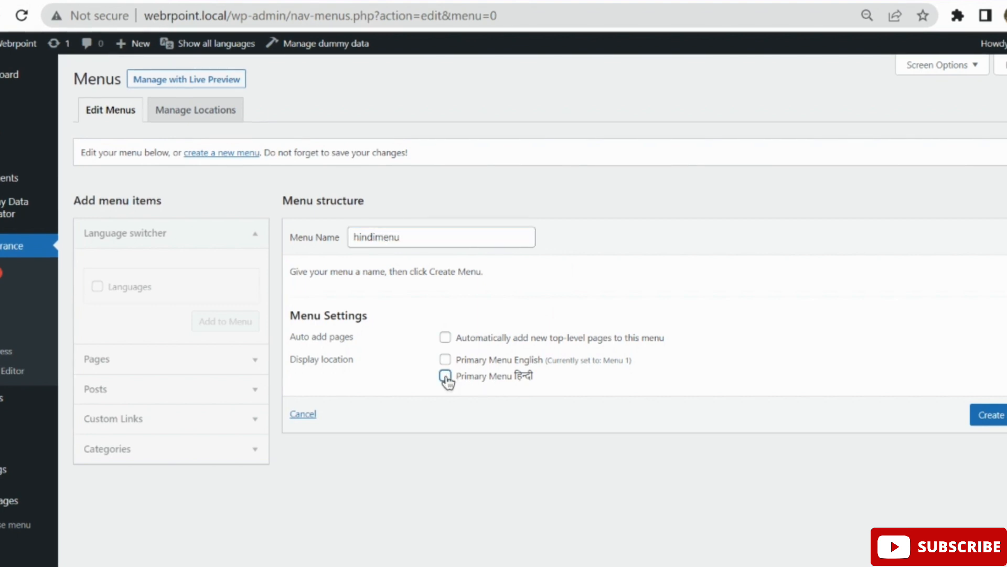
pyautogui.click(982, 417)
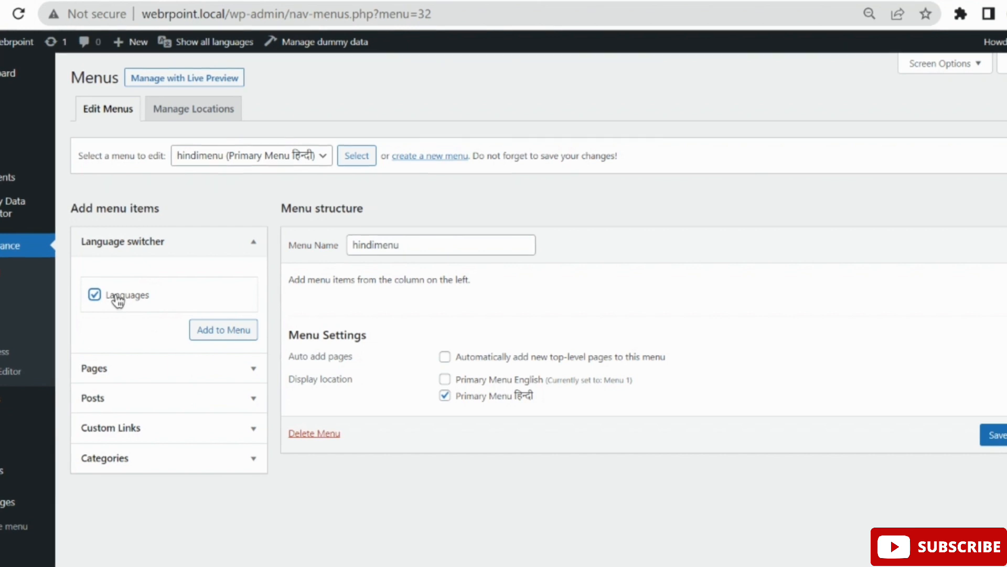
# Add the Languages switcher item to hindimenu and enable its 'Displays flags' option.
pyautogui.click(230, 334)
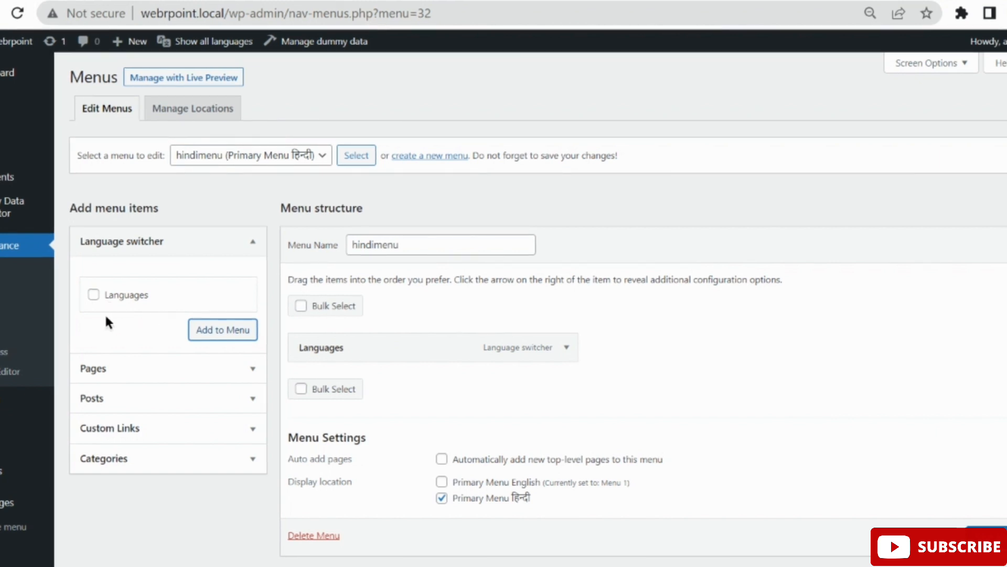
pyautogui.click(965, 65)
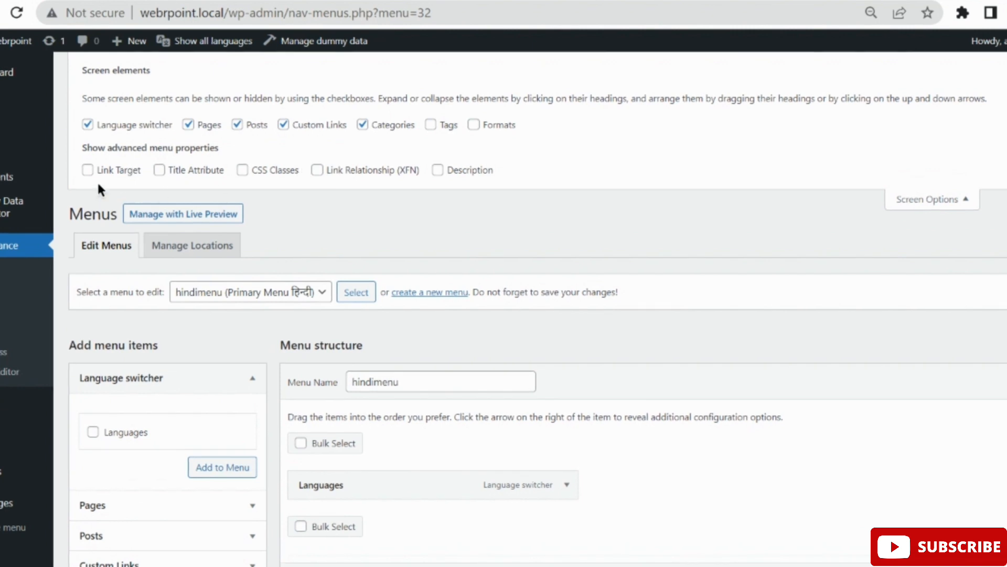
pyautogui.click(967, 200)
pyautogui.scroll(-1, 867, 250)
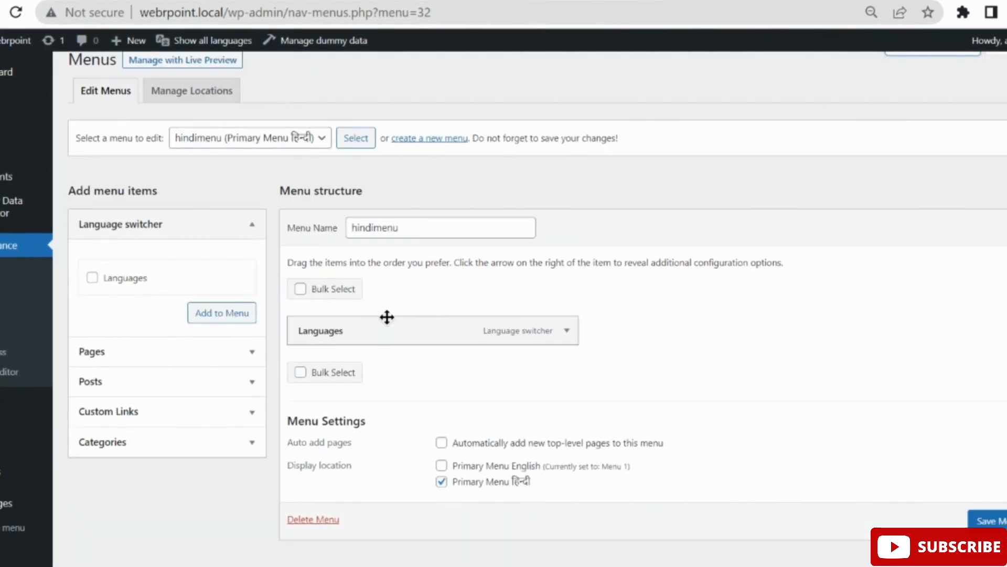
pyautogui.click(568, 332)
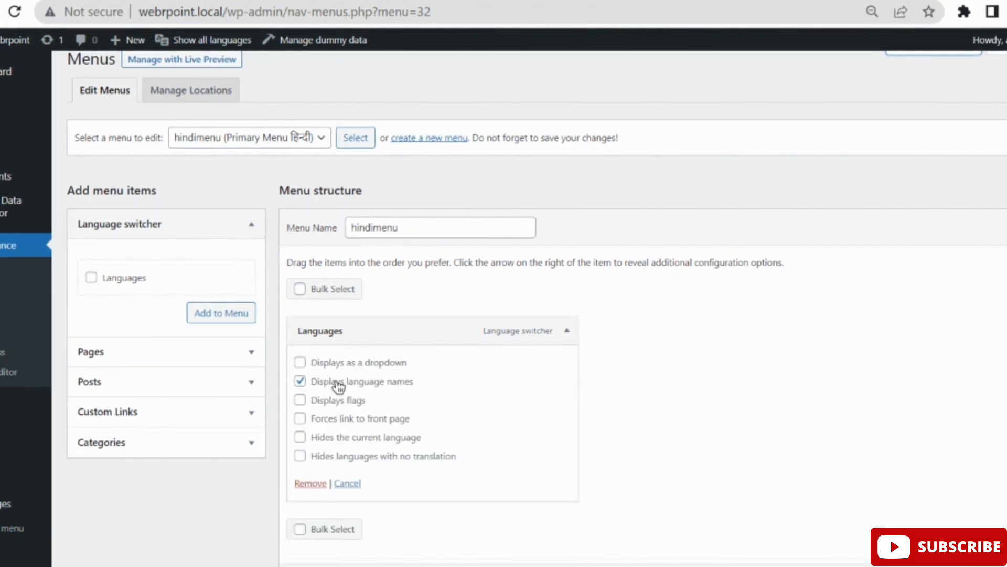
pyautogui.click(300, 401)
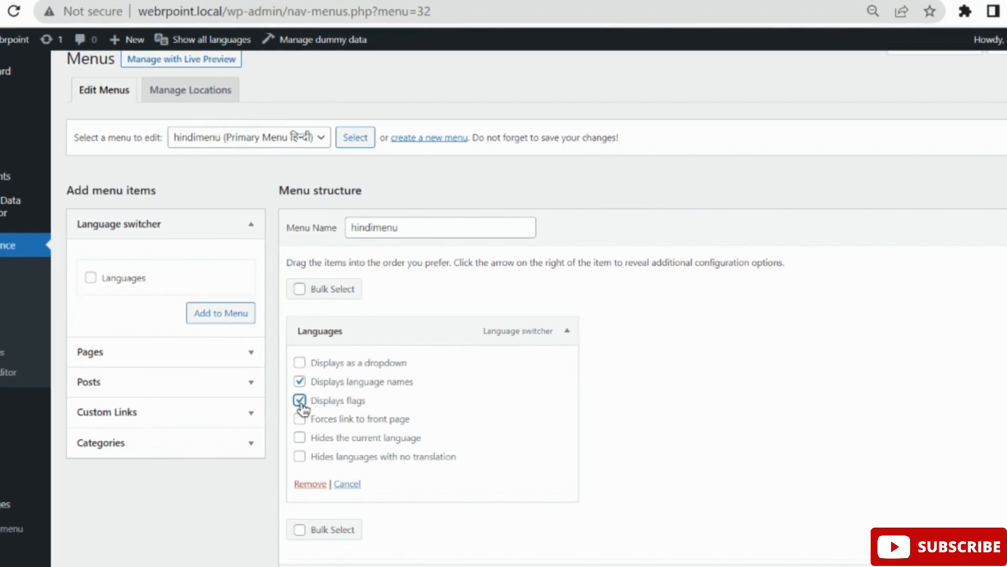
pyautogui.scroll(-1, 302, 406)
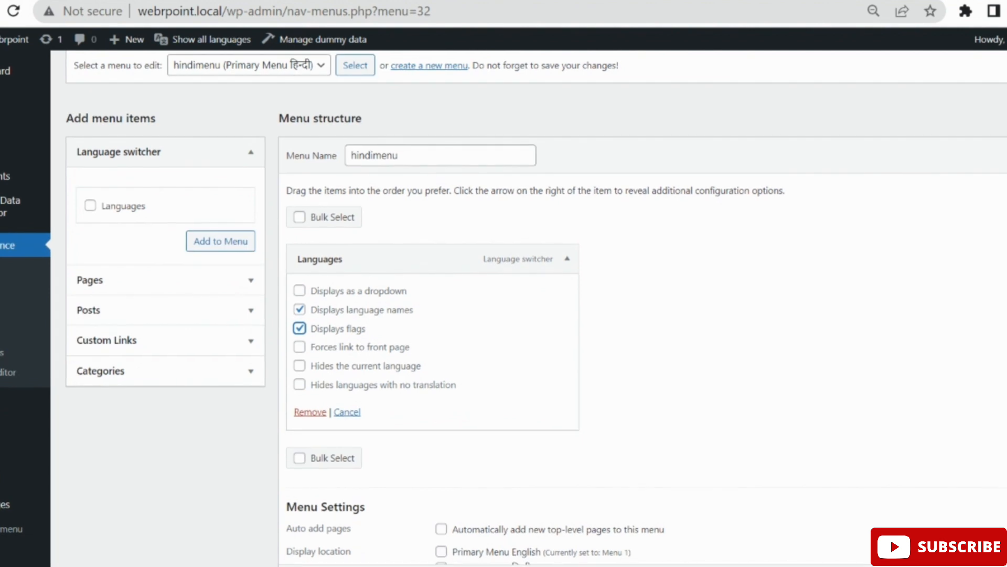
pyautogui.scroll(-1, 529, 309)
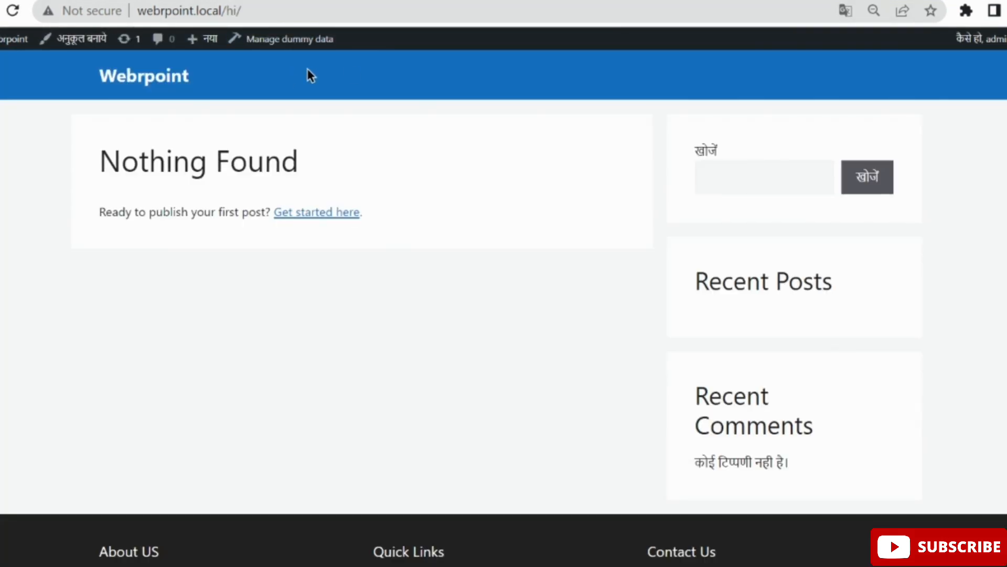
# Reload webrpoint.local/hi/, dismiss Google Translate, and follow the header's English flag link.
pyautogui.click(268, 11)
pyautogui.click(292, 15)
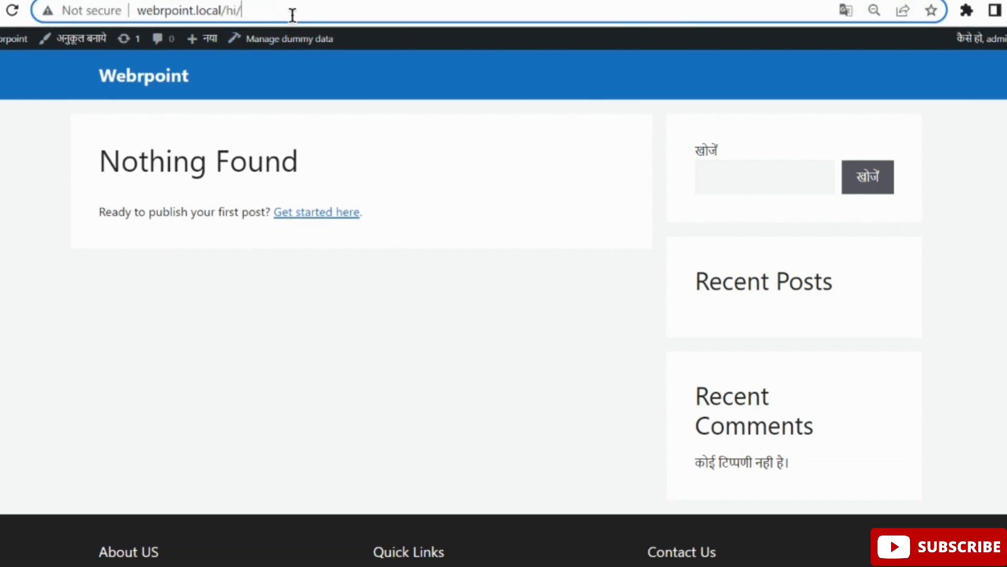
pyautogui.click(11, 11)
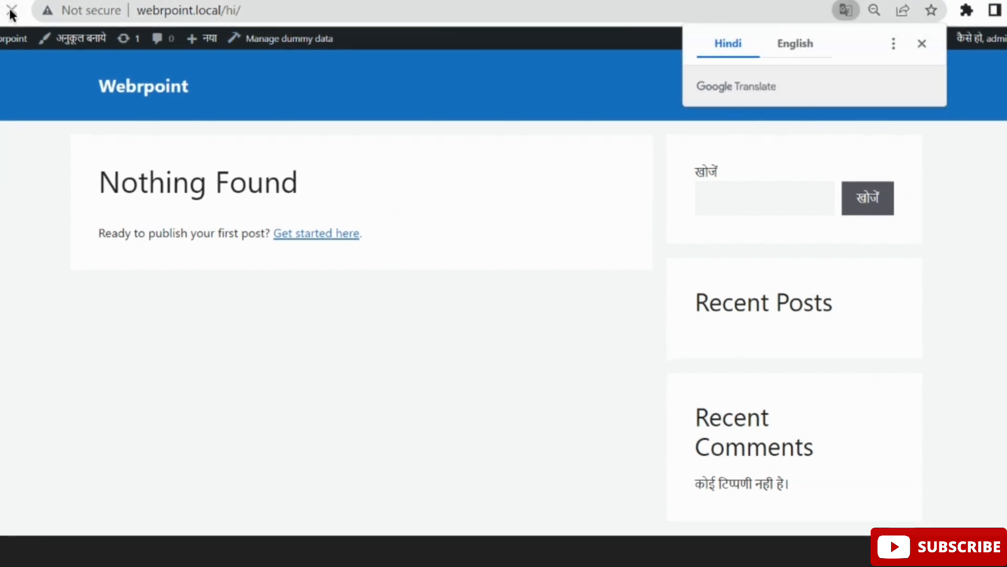
pyautogui.click(923, 43)
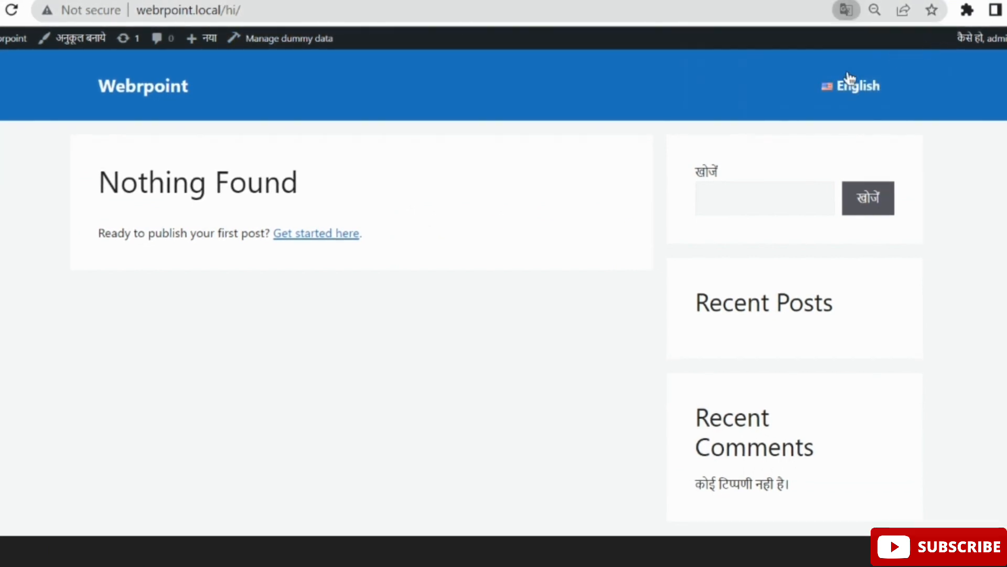
pyautogui.click(872, 95)
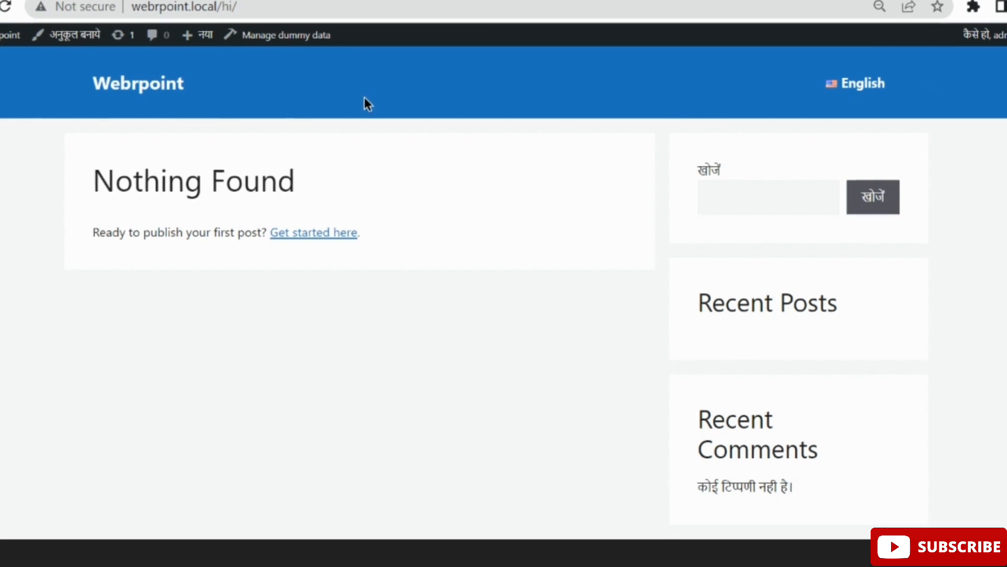
# Open All Posts in a new tab and start a Hindi translation of 'Hello world!'.
pyautogui.click(79, 0)
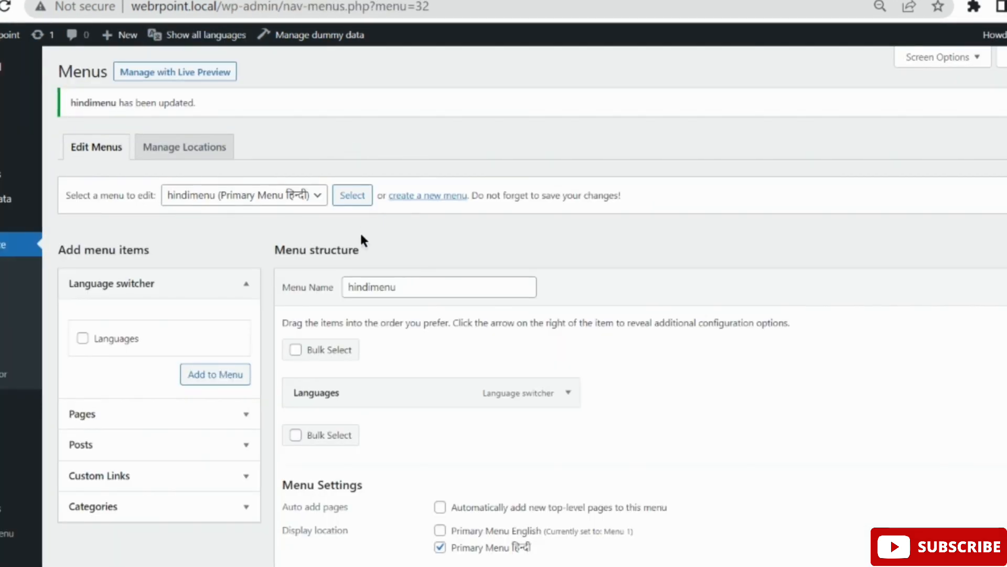
pyautogui.moveTo(21, 101)
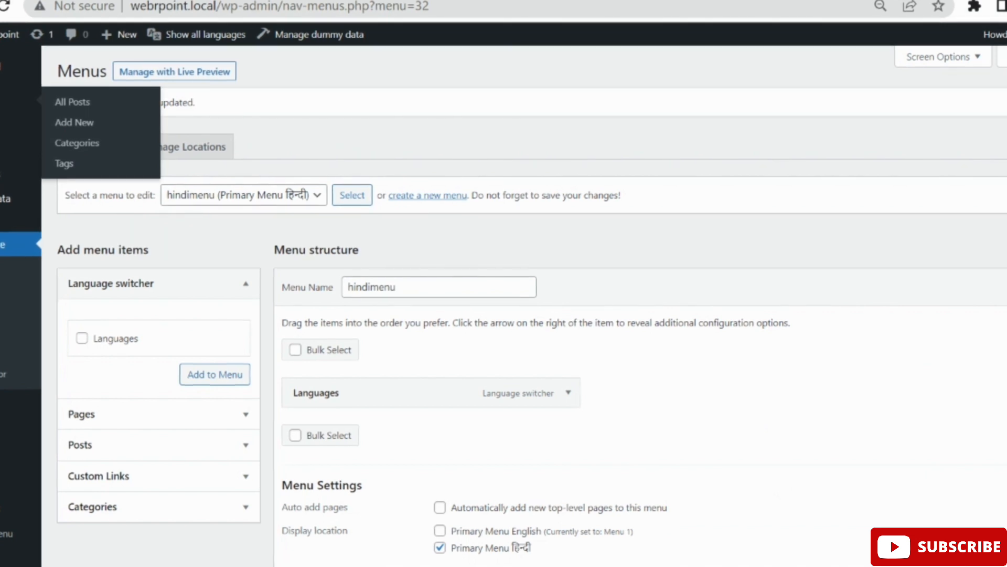
pyautogui.rightClick(78, 111)
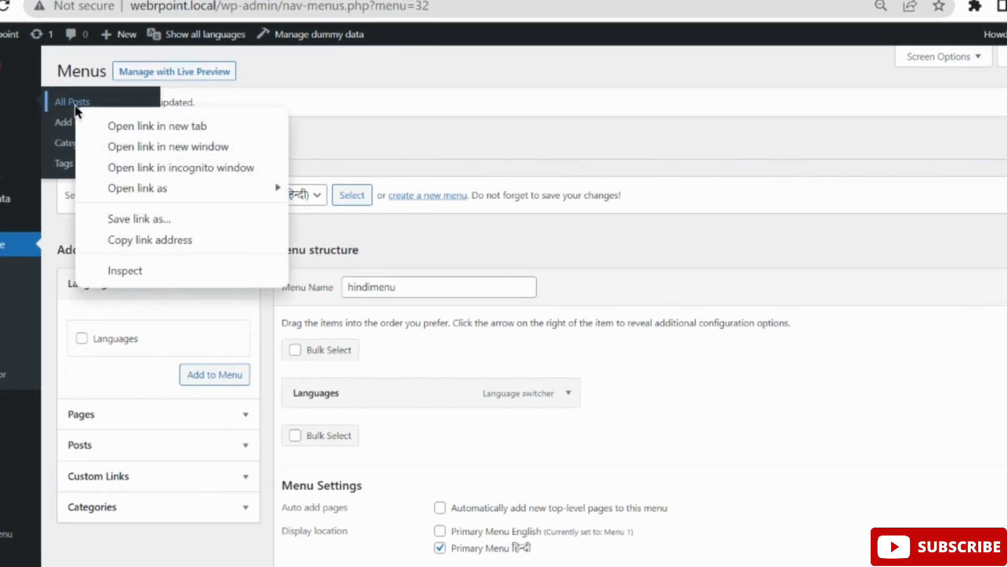
pyautogui.click(116, 124)
pyautogui.hotkey('ctrl', 'Tab')
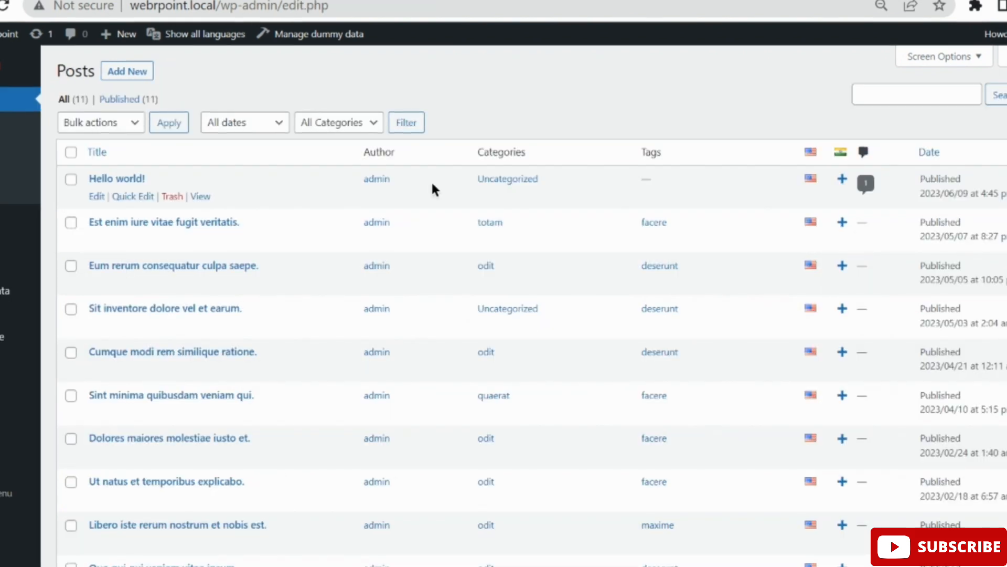
pyautogui.scroll(-1, 766, 213)
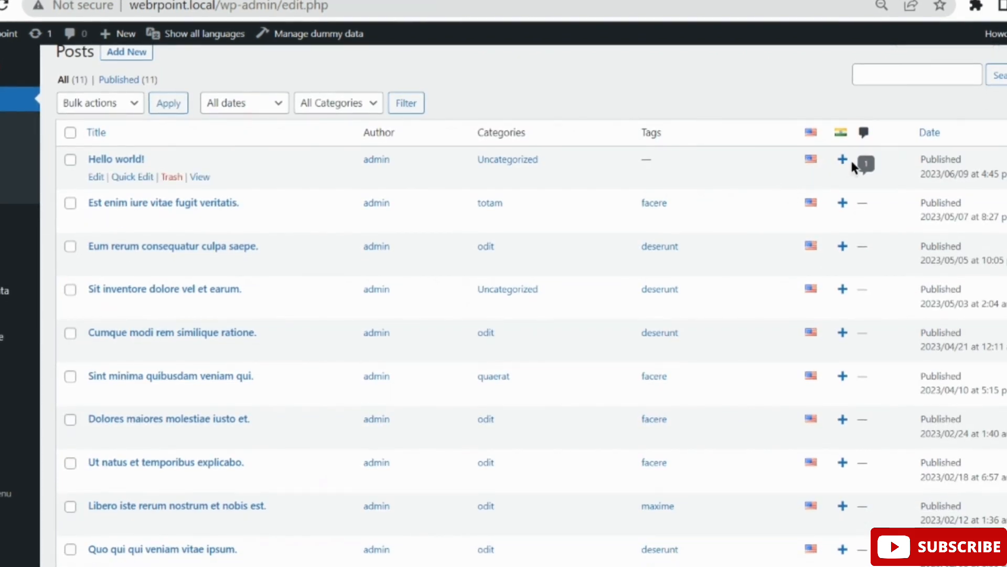
pyautogui.scroll(1, 718, 181)
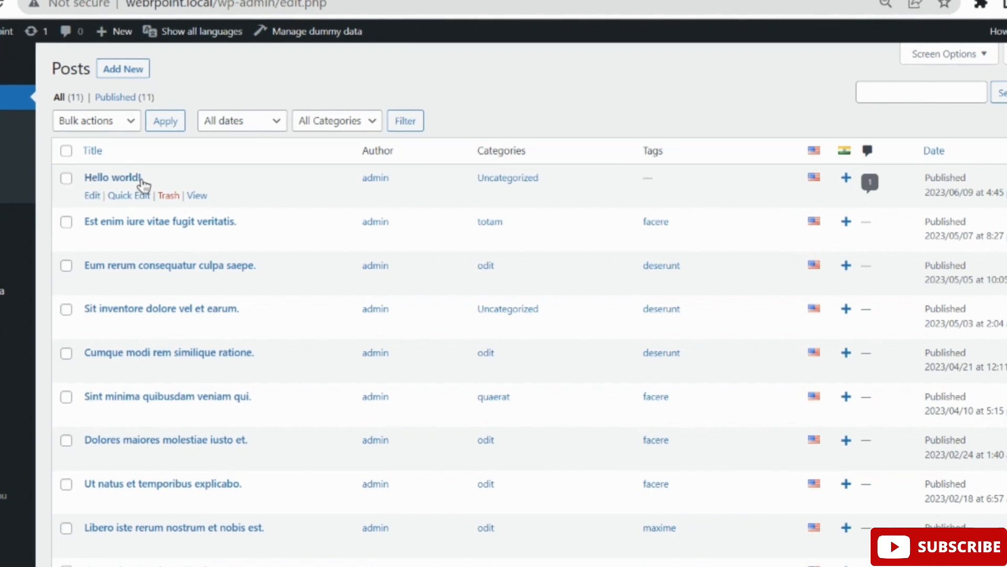
pyautogui.click(847, 179)
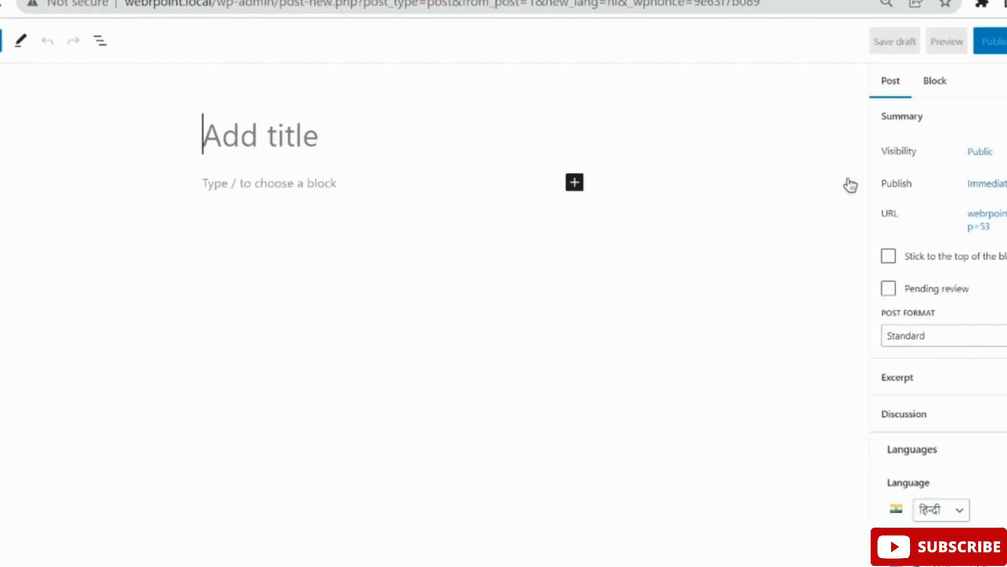
# Place the cursor in the empty Hindi post title, then open a new browser tab.
pyautogui.click(150, 153)
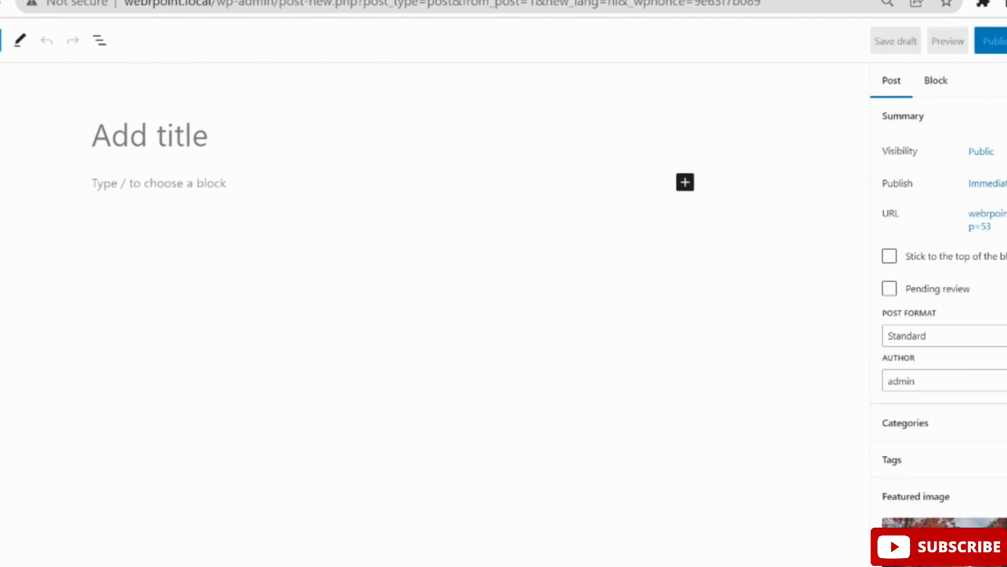
pyautogui.hotkey('ctrl', 't')
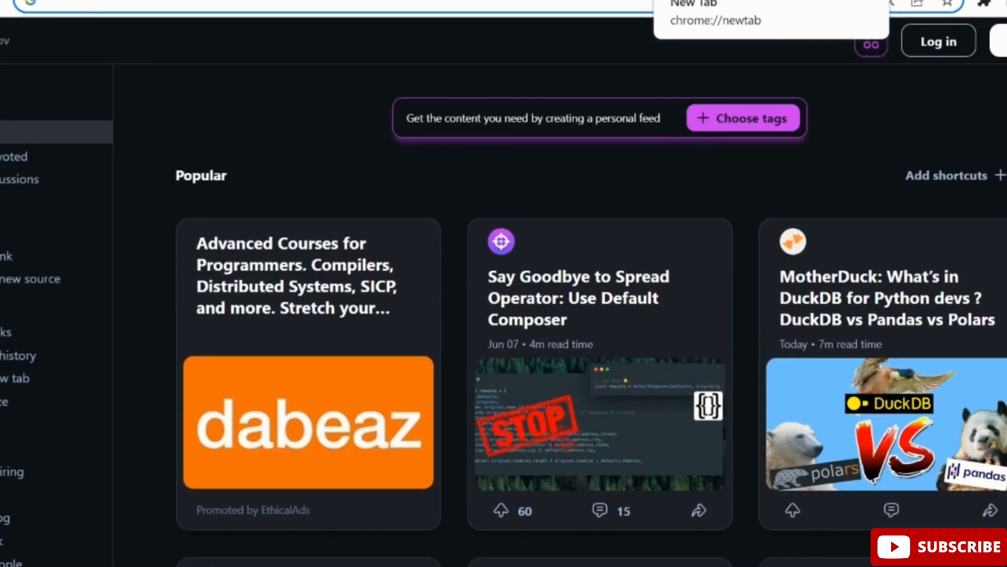
# Translate 'hello world' into Hindi with Google's translator and paste हेलो वर्ल्ड into the post.
pyautogui.write('google ')
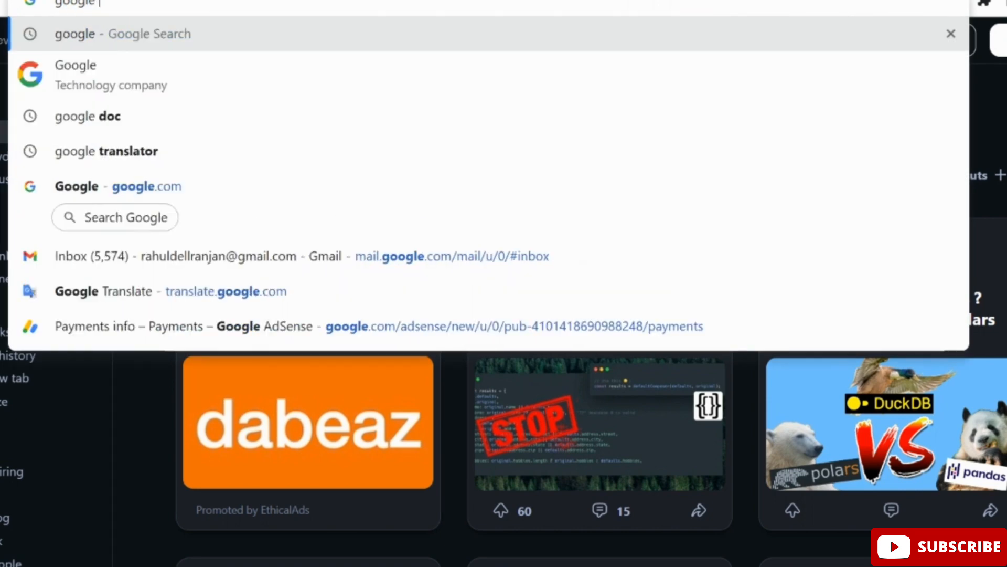
pyautogui.write('translator')
pyautogui.press('Return')
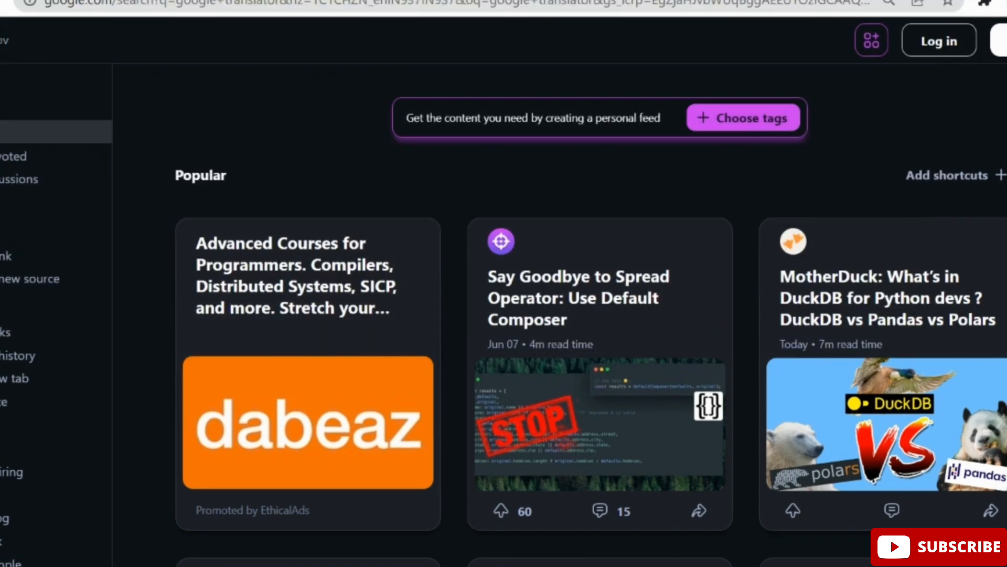
pyautogui.click(163, 246)
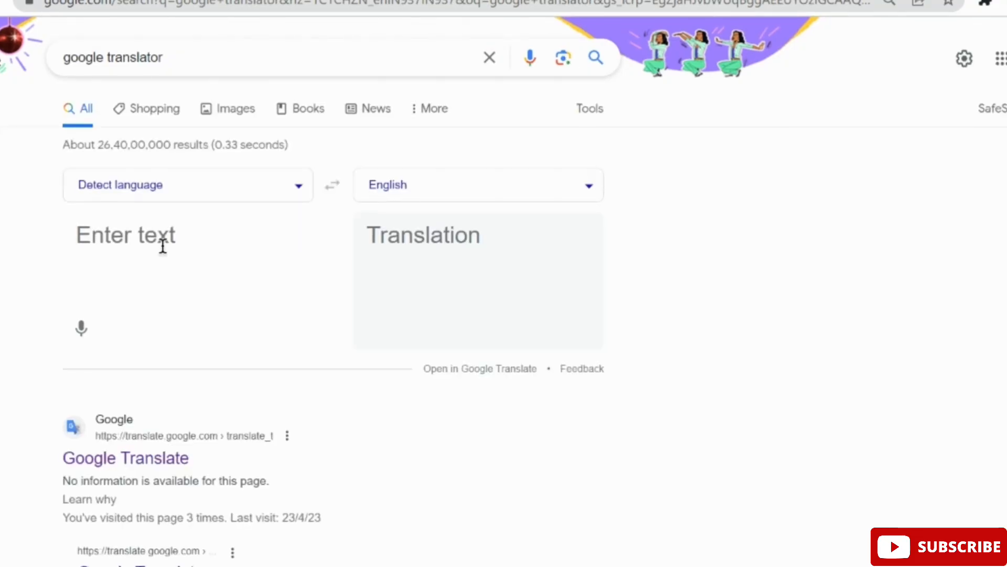
pyautogui.write('hello')
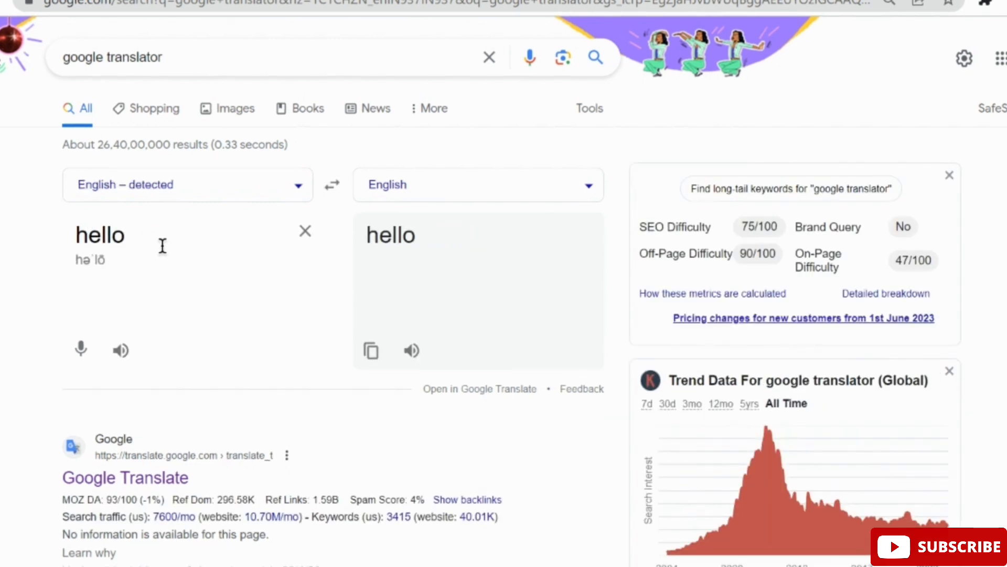
pyautogui.write(' world')
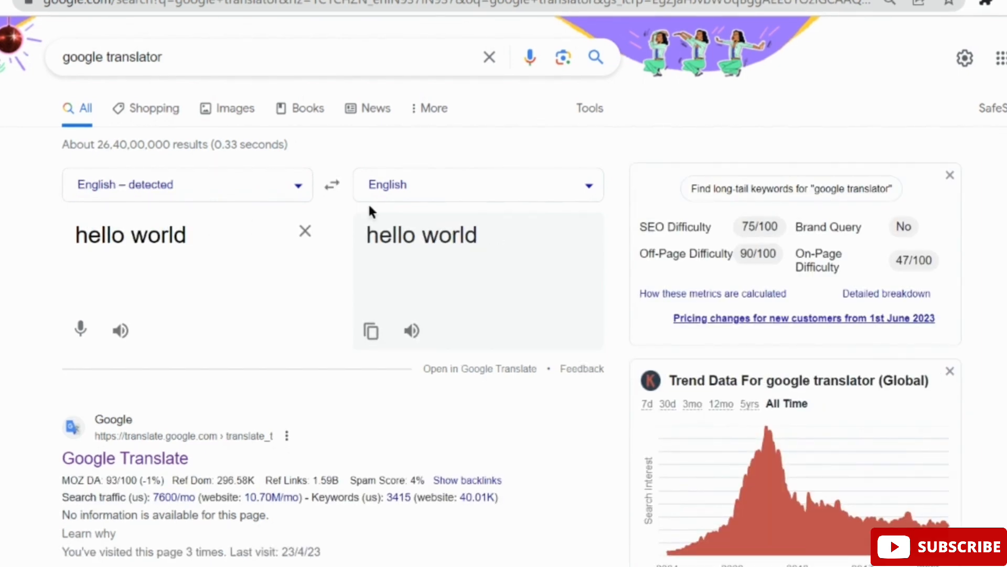
pyautogui.click(422, 191)
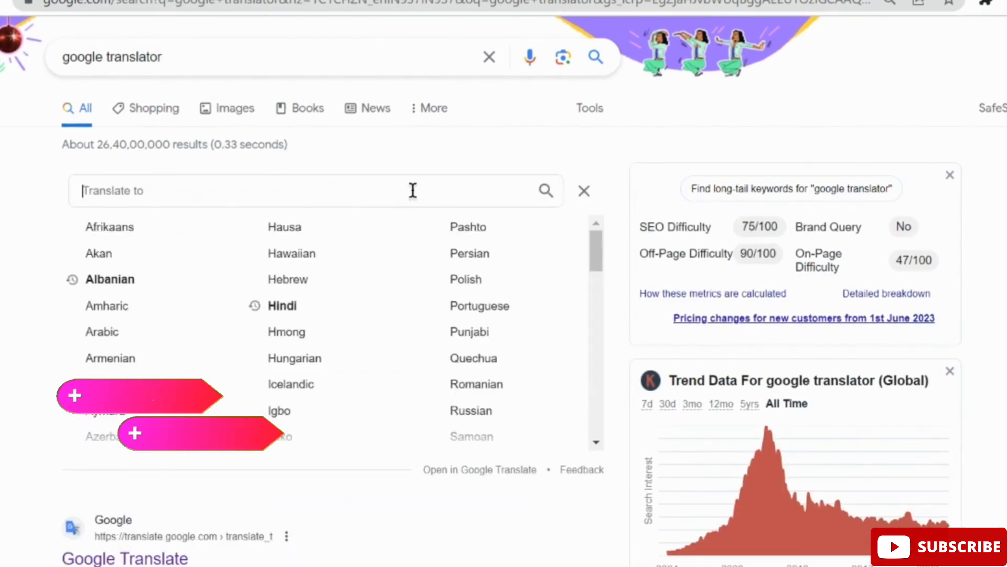
pyautogui.click(282, 307)
pyautogui.moveTo(474, 222); pyautogui.dragTo(363, 214)
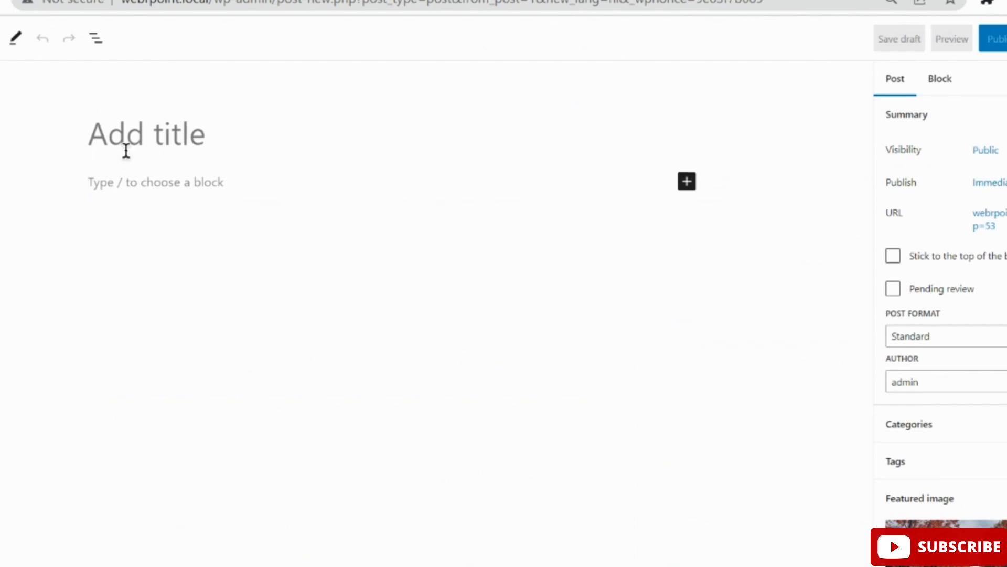
pyautogui.write('हेलो वर्ल्ड')
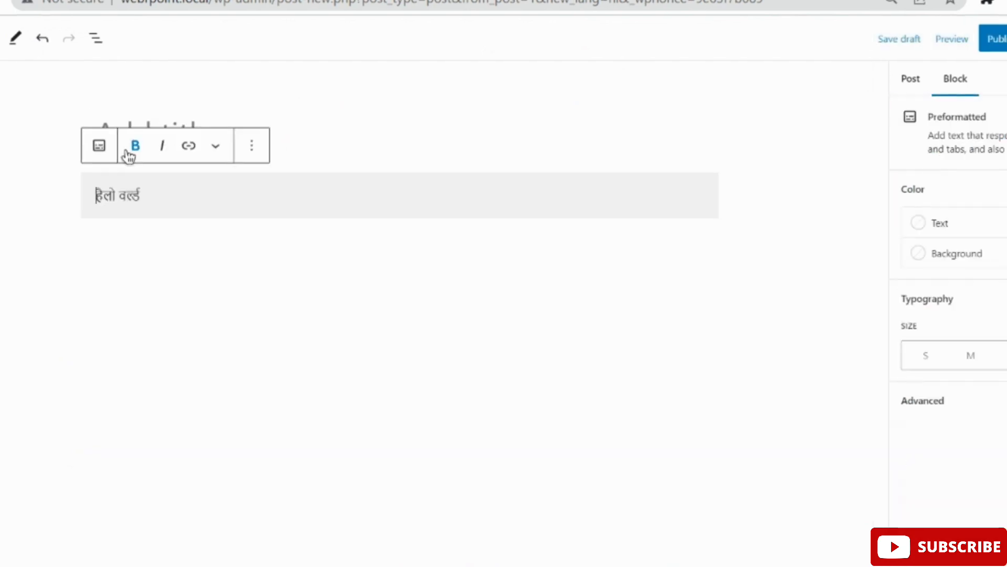
# Paste a second Hindi text block and title the post 'Hello World'.
pyautogui.click(230, 230)
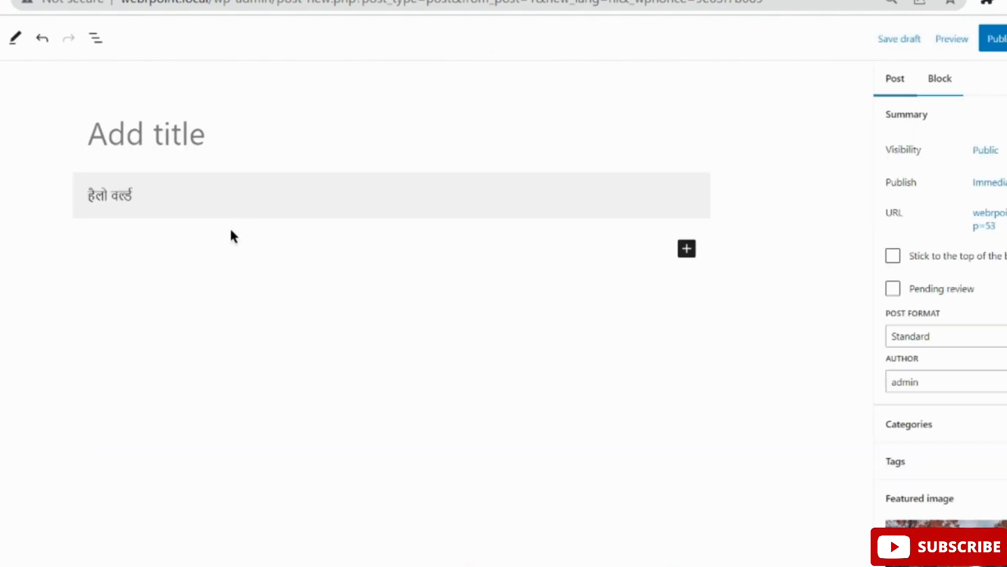
pyautogui.click(131, 131)
pyautogui.write('हेलो वर्ल्ड')
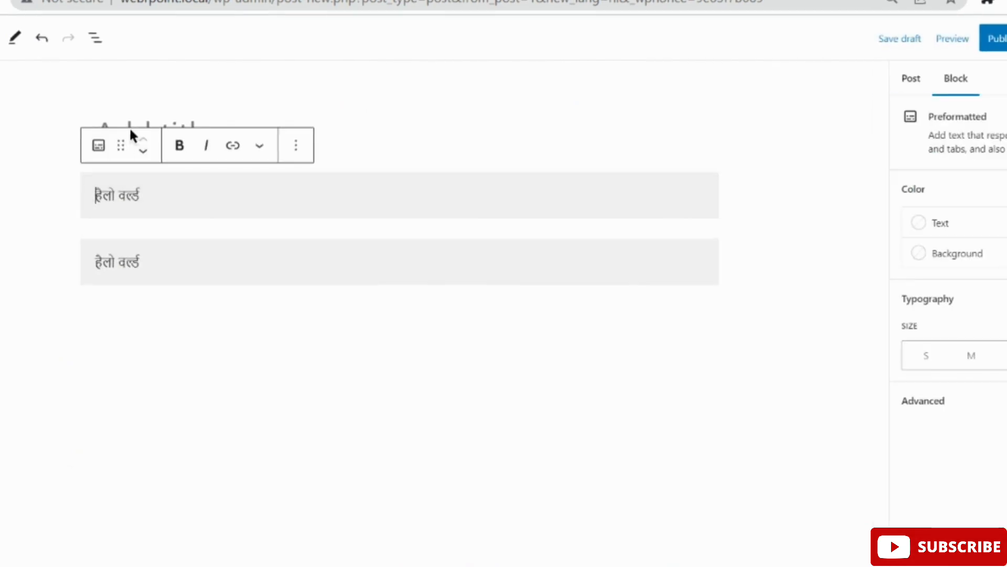
pyautogui.click(434, 124)
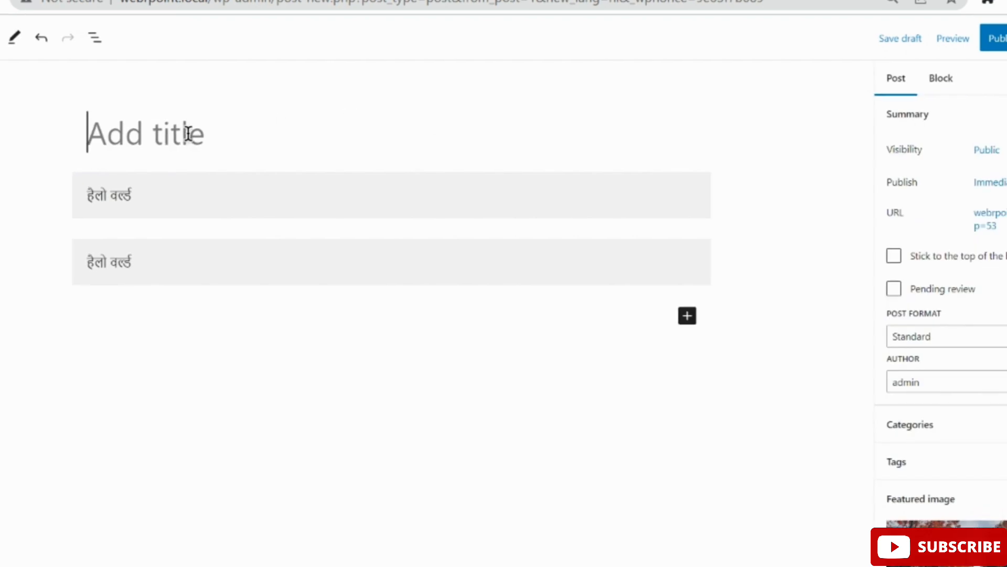
pyautogui.write('Hello')
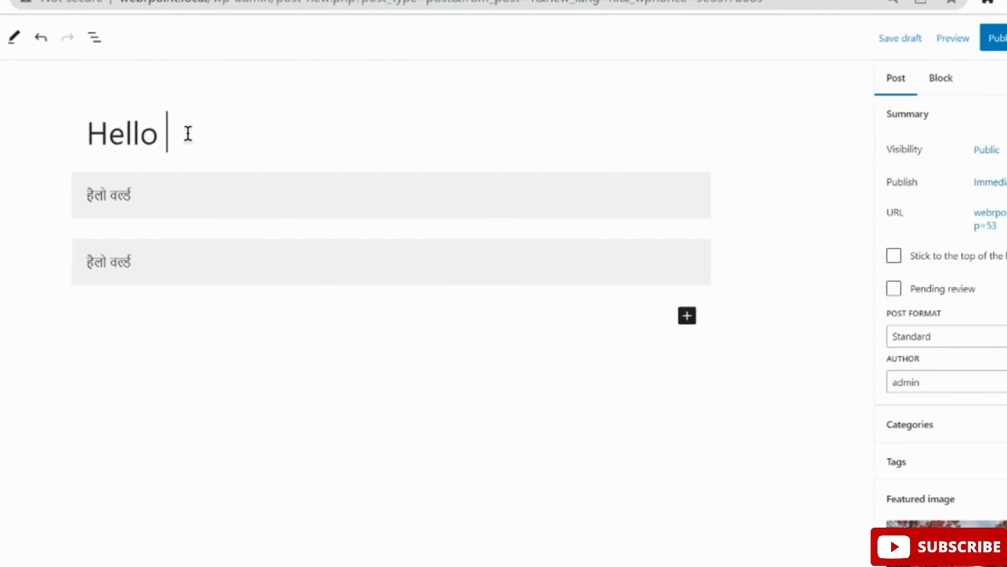
pyautogui.write(' World')
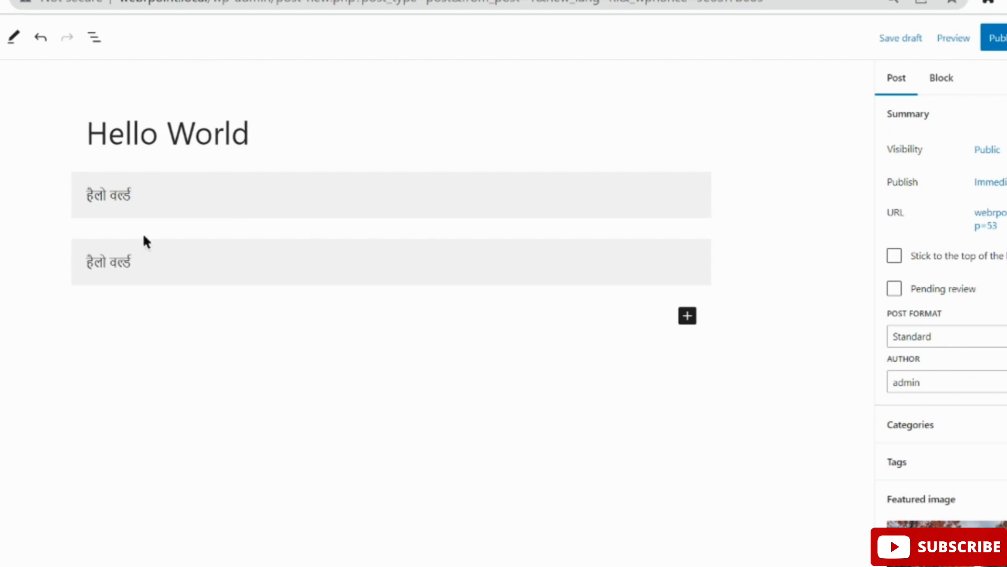
# Append more copies of हेलो वर्ल्ड to both Hindi blocks.
pyautogui.click(177, 204)
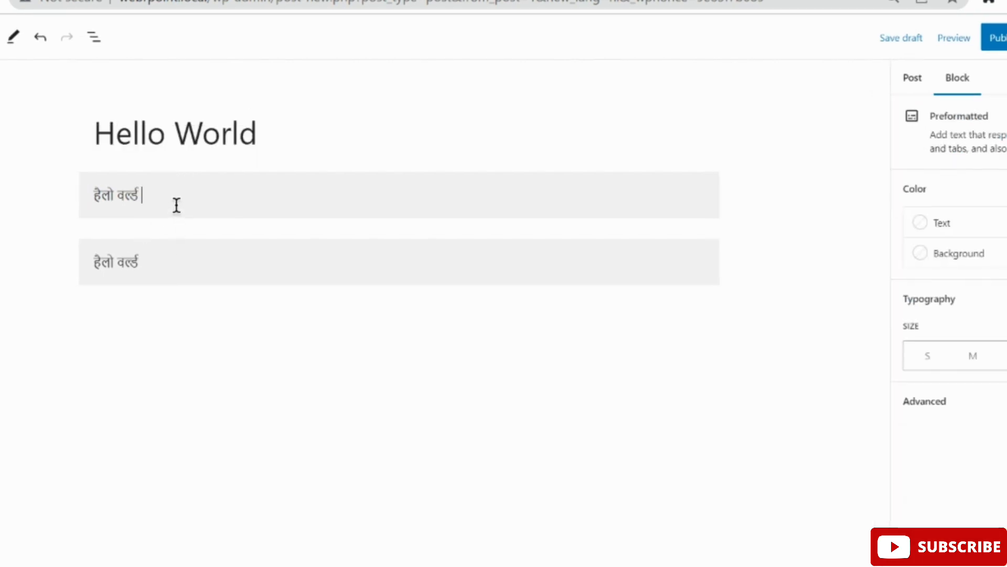
pyautogui.hotkey('ctrl', 'v')
pyautogui.hotkey('ctrl', 'v')
pyautogui.hotkey('ctrl', 'v')
pyautogui.hotkey('ctrl', 'v')
pyautogui.hotkey('ctrl', 'v')
pyautogui.hotkey('ctrl', 'v')
pyautogui.hotkey('ctrl', 'v')
pyautogui.hotkey('ctrl', 'v')
pyautogui.hotkey('ctrl', 'v')
pyautogui.hotkey('ctrl', 'v')
pyautogui.hotkey('ctrl', 'v')
pyautogui.hotkey('ctrl', 'v')
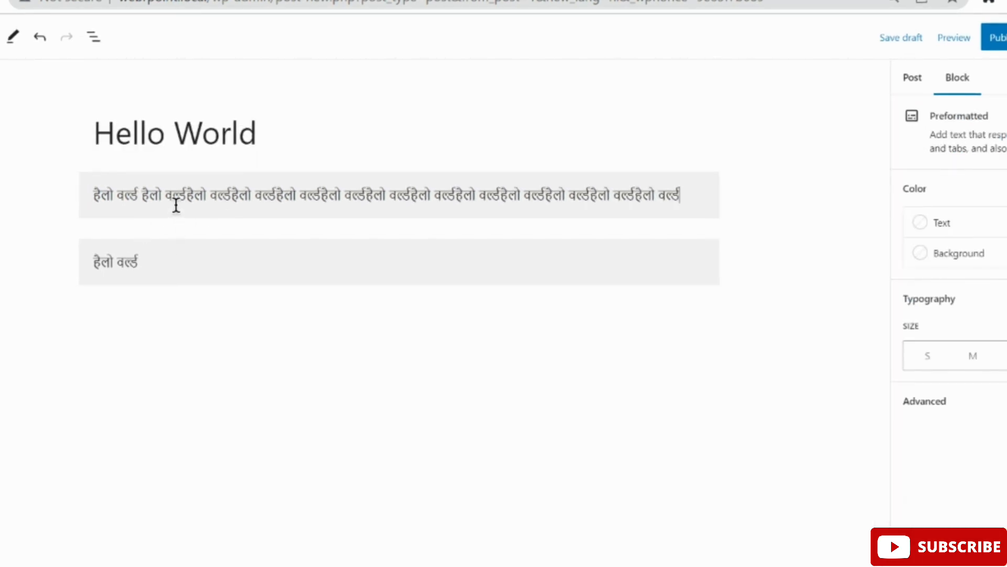
pyautogui.click(209, 269)
pyautogui.hotkey('ctrl', 'v')
pyautogui.hotkey('ctrl', 'v')
pyautogui.hotkey('ctrl', 'v')
pyautogui.hotkey('ctrl', 'v')
pyautogui.hotkey('ctrl', 'v')
pyautogui.hotkey('ctrl', 'v')
pyautogui.hotkey('ctrl', 'v')
pyautogui.hotkey('ctrl', 'v')
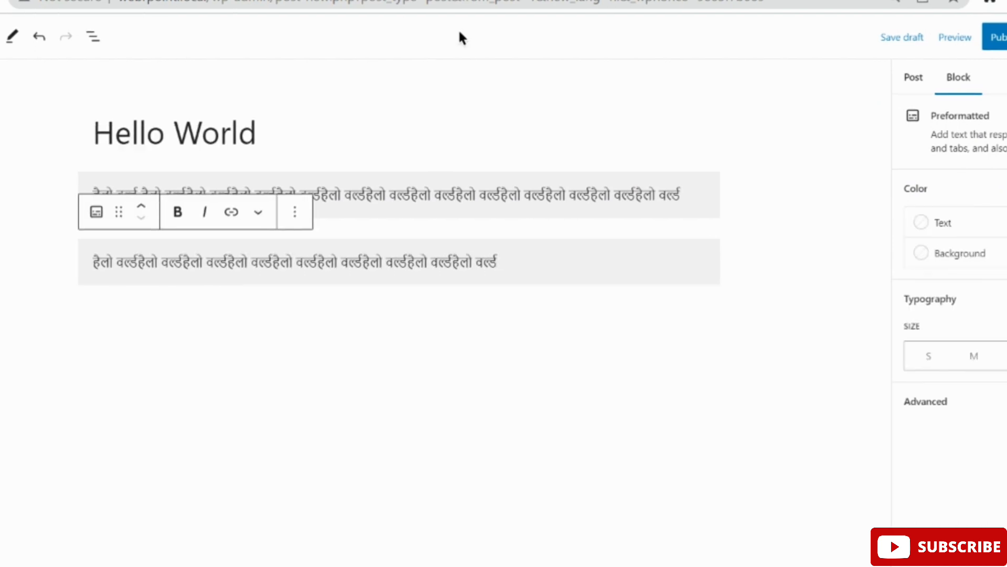
pyautogui.click(371, 142)
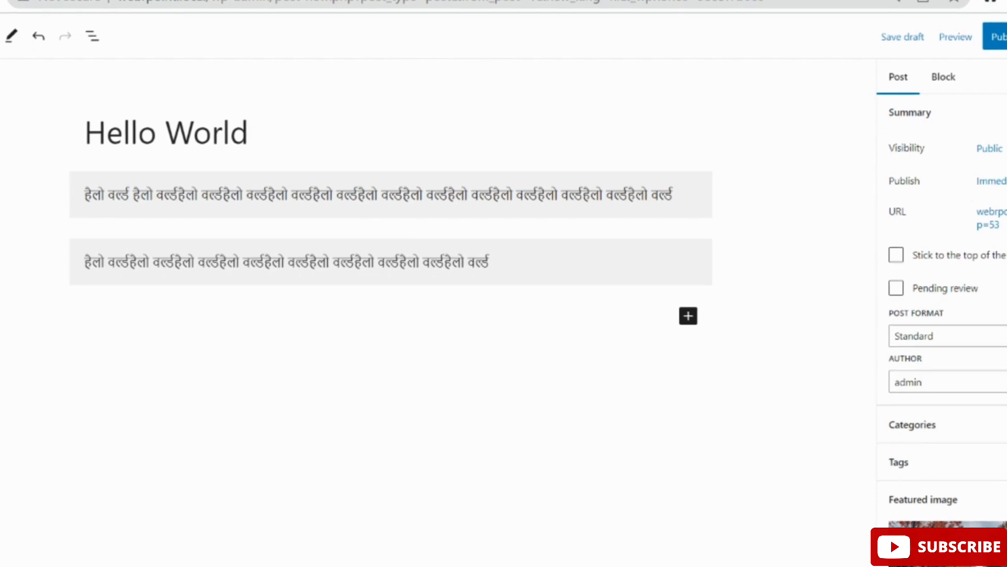
pyautogui.scroll(-12, 941, 314)
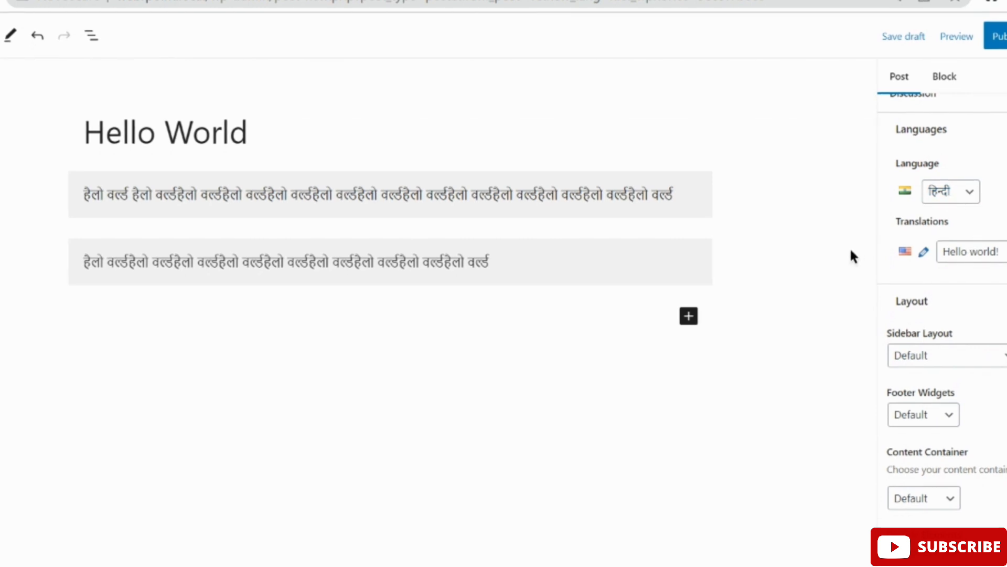
# Publish the Hindi Hello World post and view it on the Hindi homepage webrpoint.local/hi/.
pyautogui.click(999, 36)
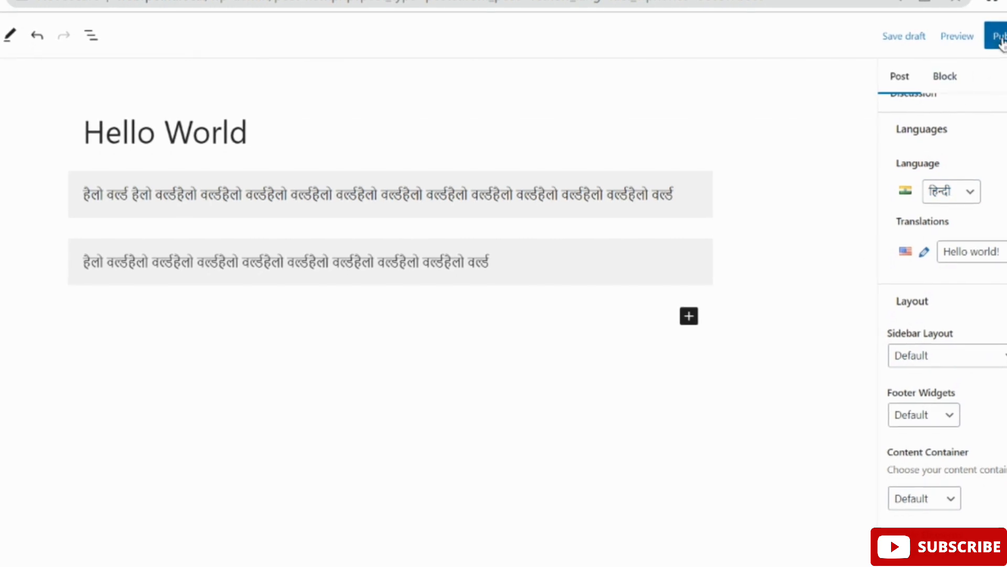
pyautogui.click(978, 38)
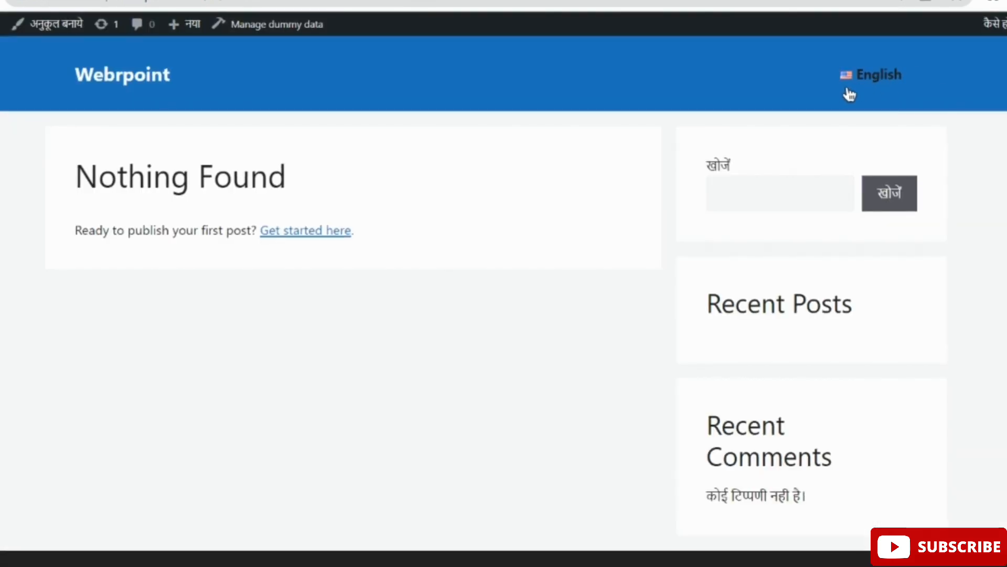
pyautogui.click(1, 1)
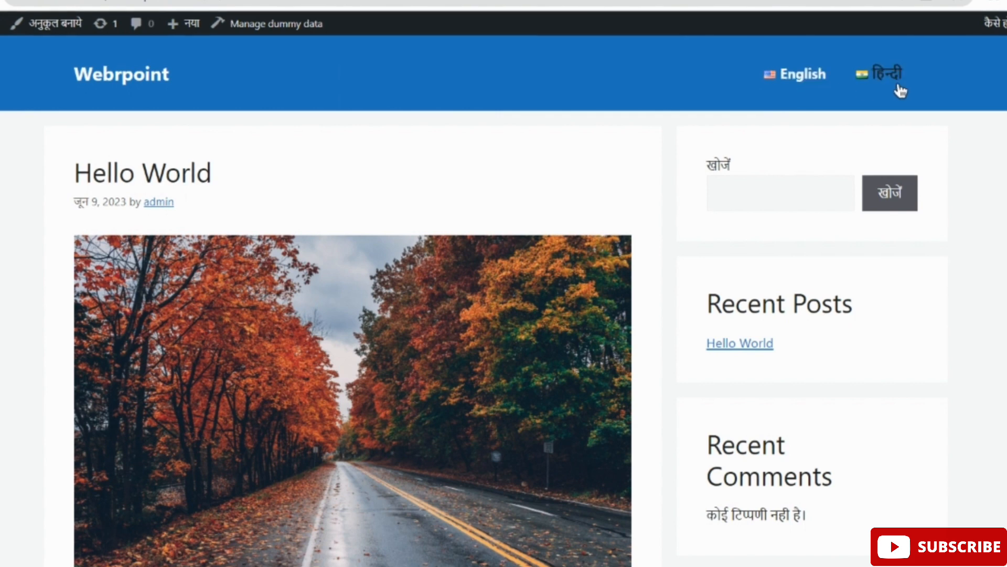
pyautogui.scroll(-6, 617, 180)
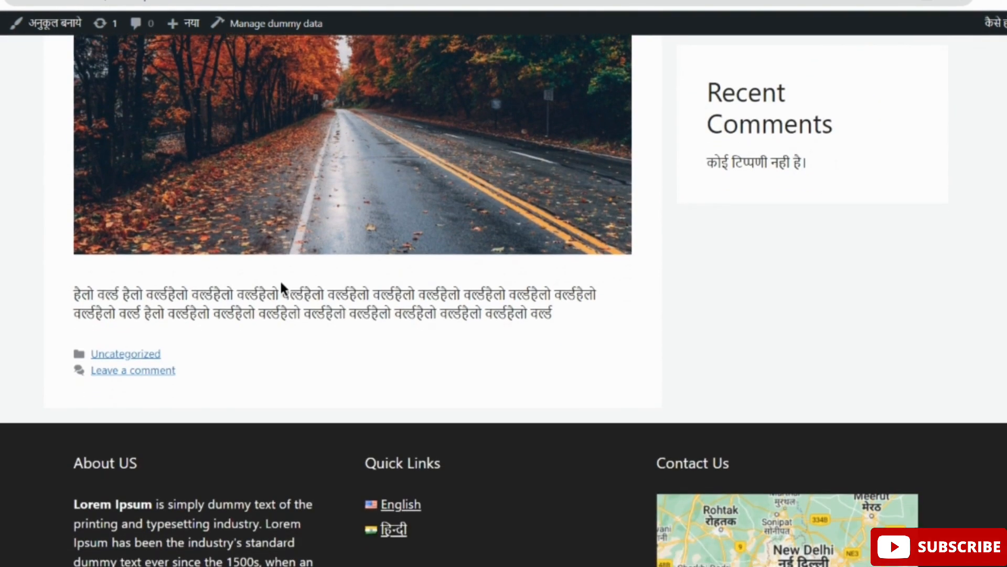
pyautogui.scroll(6, 565, 316)
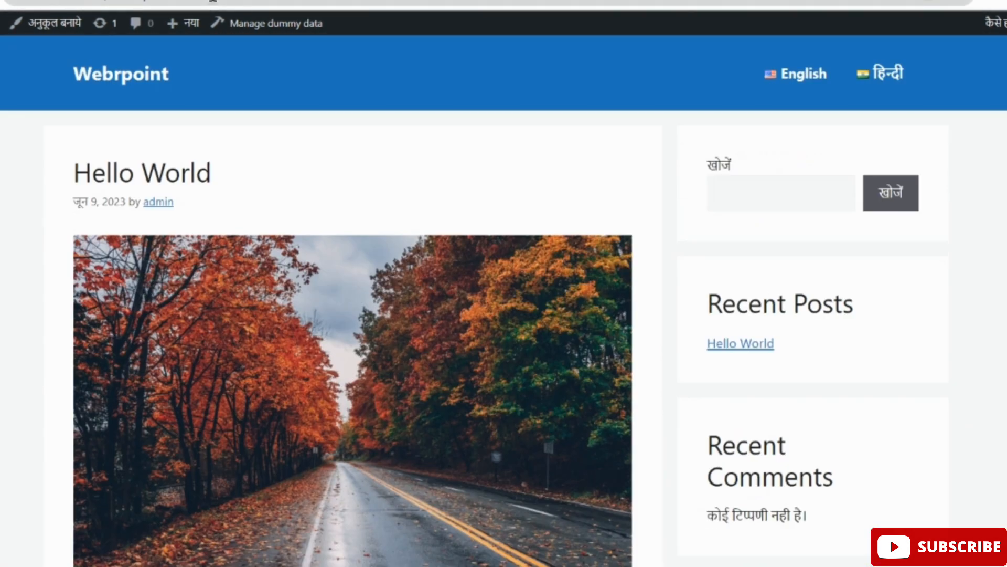
pyautogui.click(278, 1)
pyautogui.click(278, 1)
pyautogui.moveTo(276, 1); pyautogui.dragTo(105, 1)
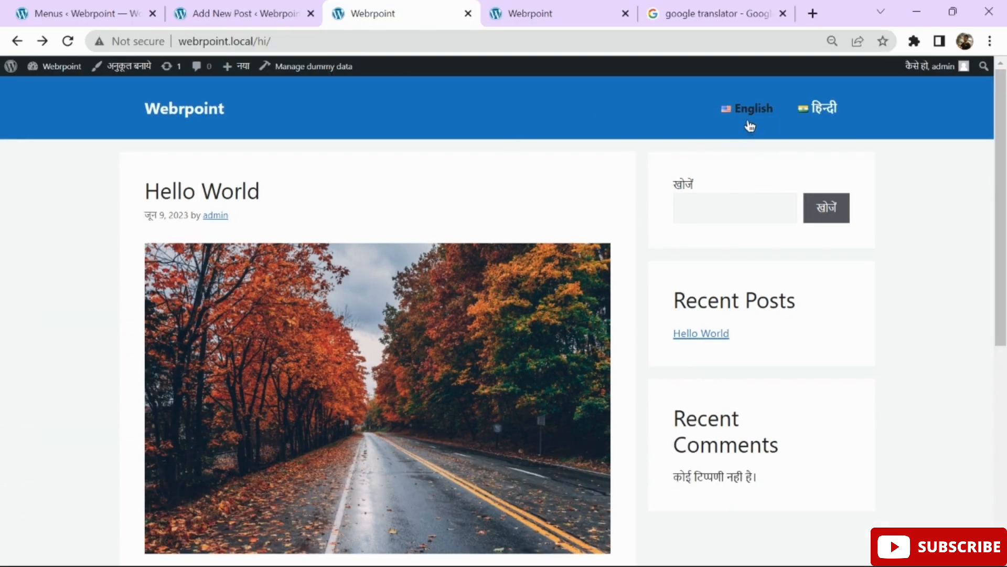
# Enable 'Hides the current language' on hindimenu's Languages item and save the menu.
pyautogui.click(602, 10)
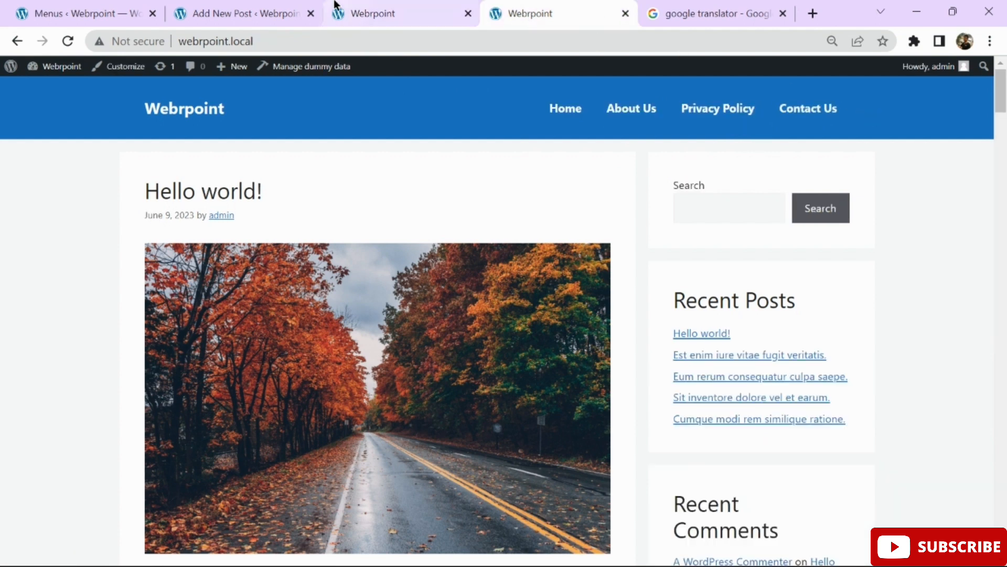
pyautogui.click(95, 12)
pyautogui.scroll(-2, 554, 163)
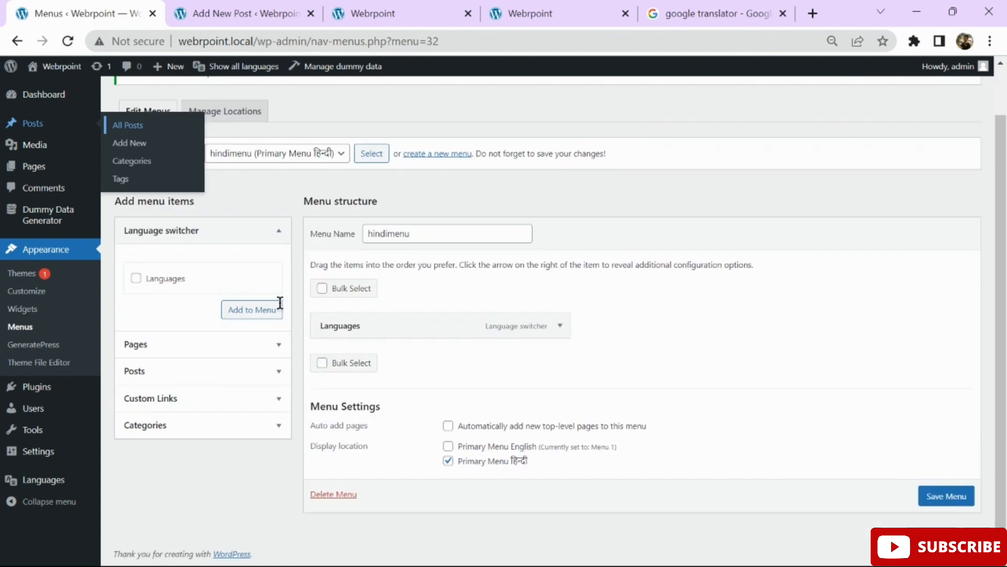
pyautogui.moveTo(693, 353); pyautogui.dragTo(565, 335)
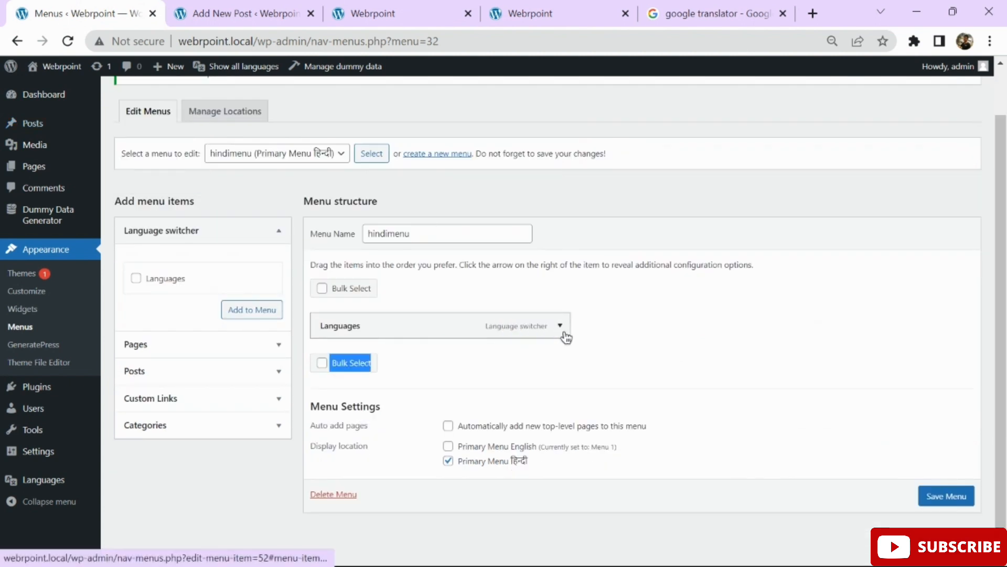
pyautogui.click(560, 327)
pyautogui.scroll(-2, 562, 336)
pyautogui.click(652, 340)
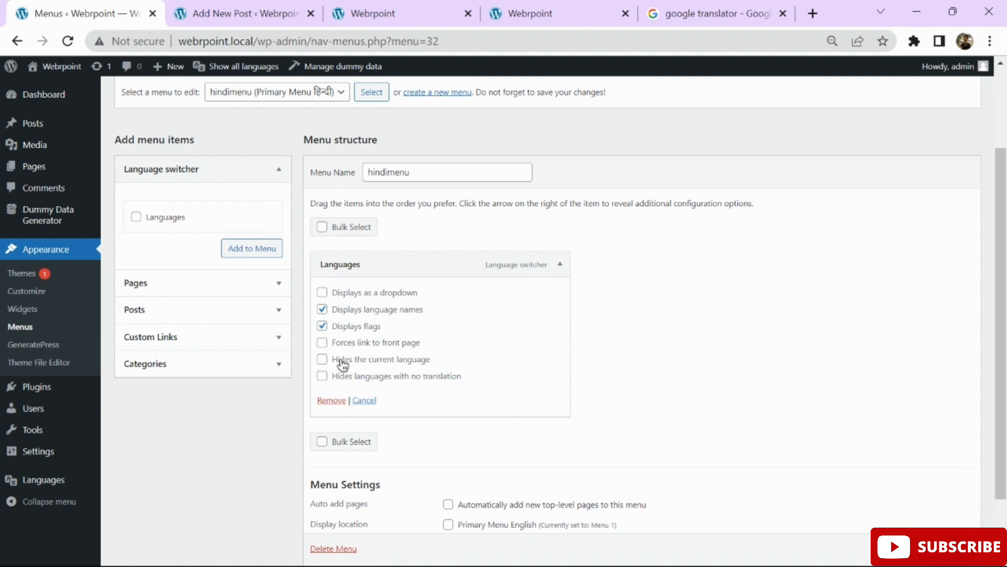
pyautogui.scroll(-2, 726, 365)
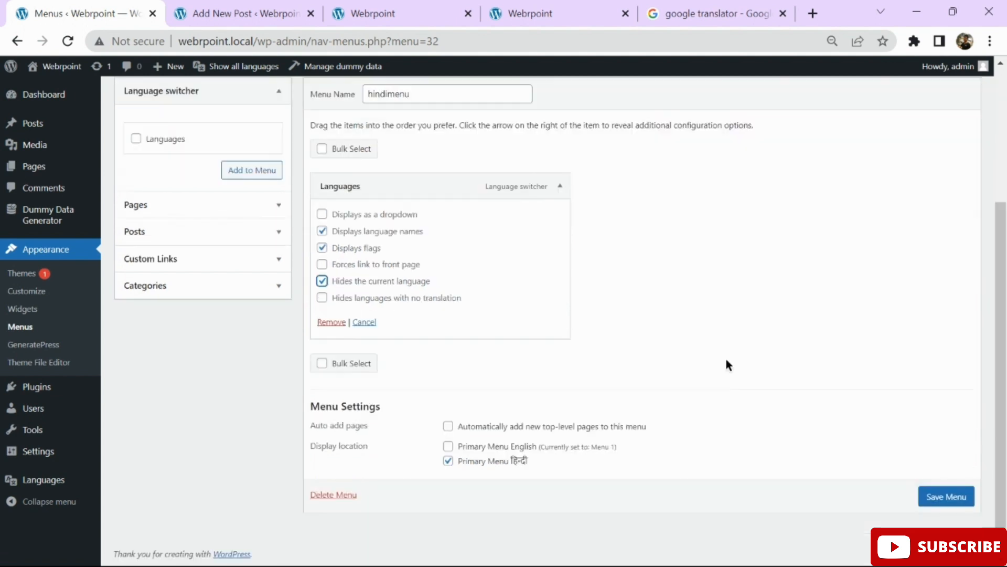
pyautogui.click(945, 499)
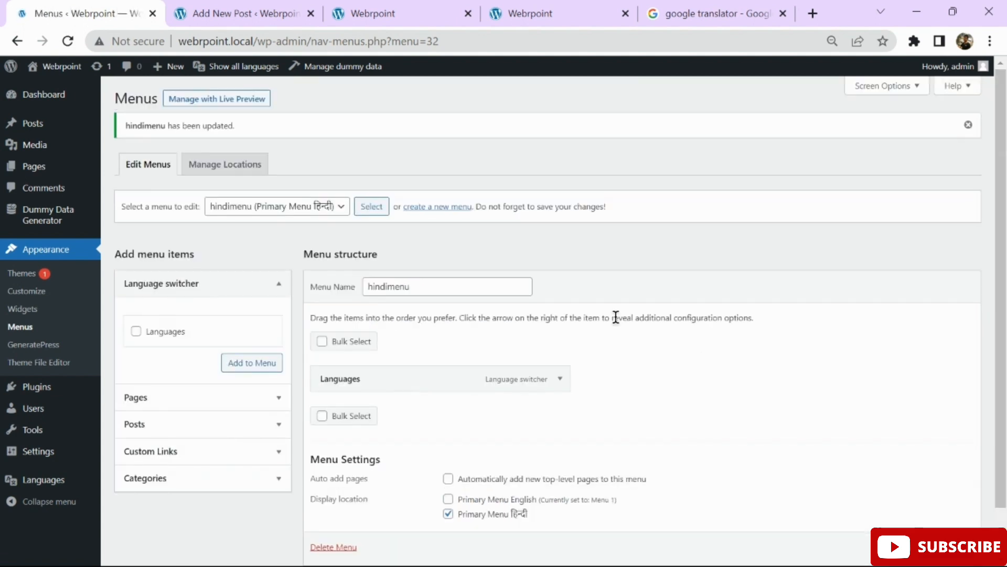
# Reload the Hindi page, switch the site to English and open the English Hello world! post.
pyautogui.click(457, 14)
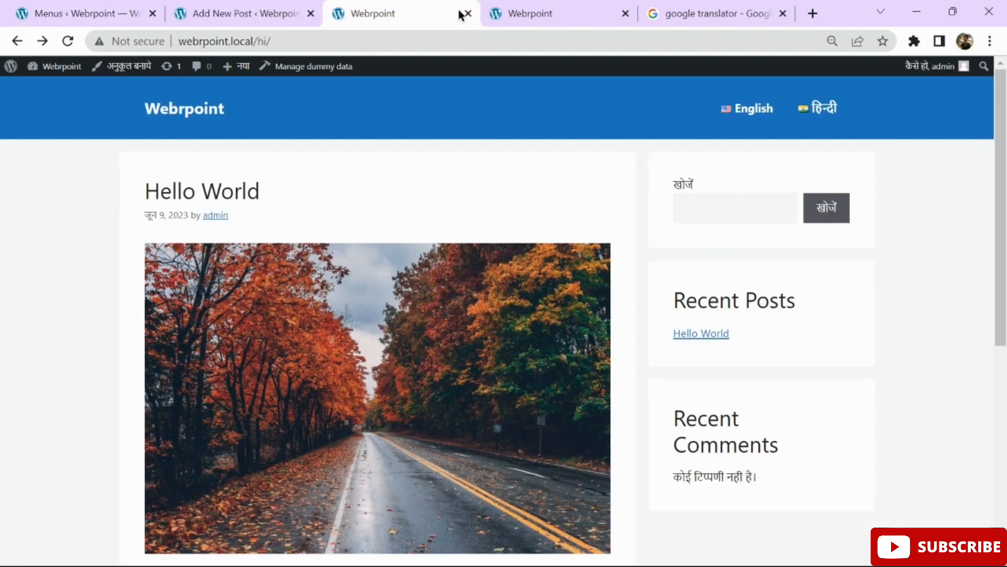
pyautogui.click(67, 42)
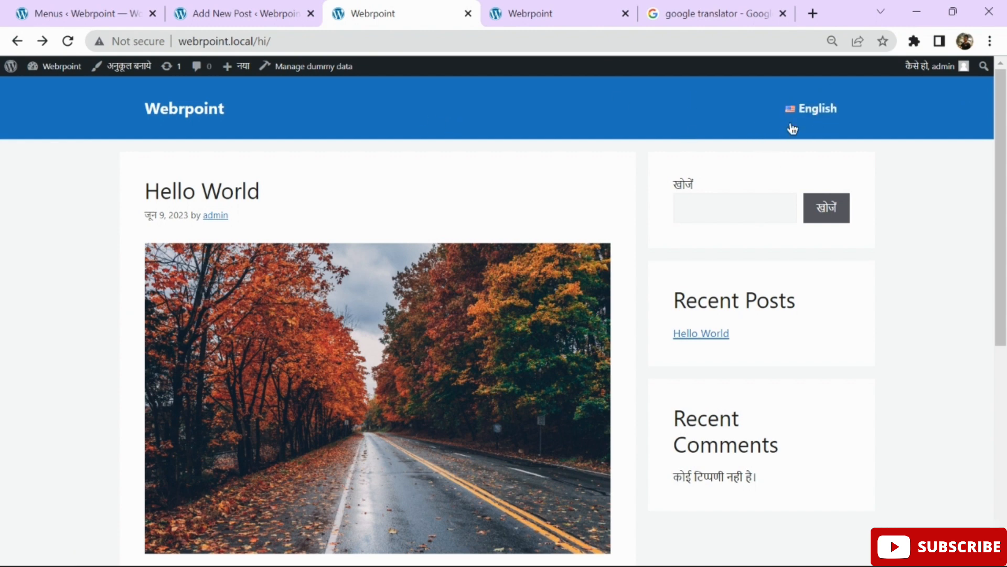
pyautogui.click(814, 116)
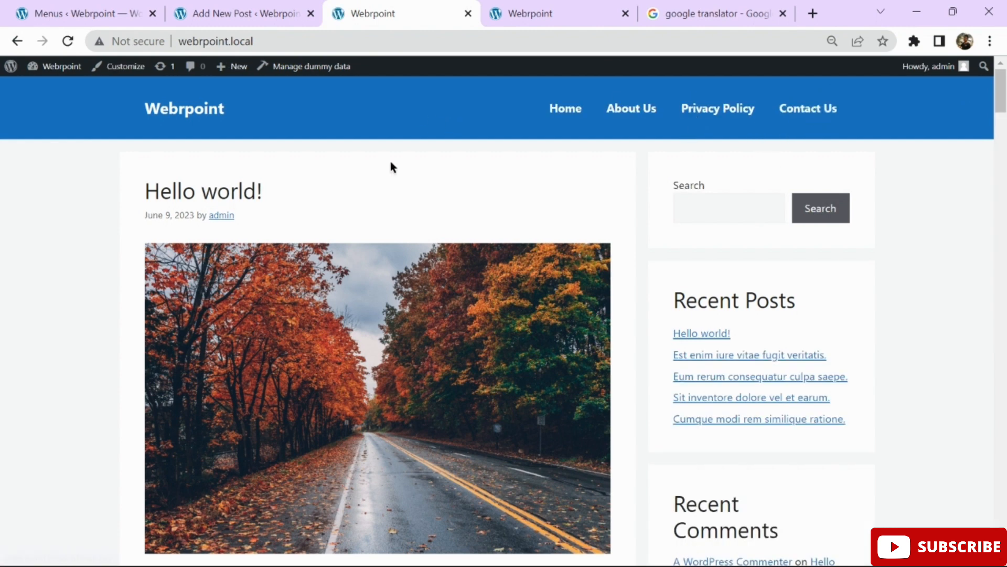
pyautogui.scroll(-20, 390, 161)
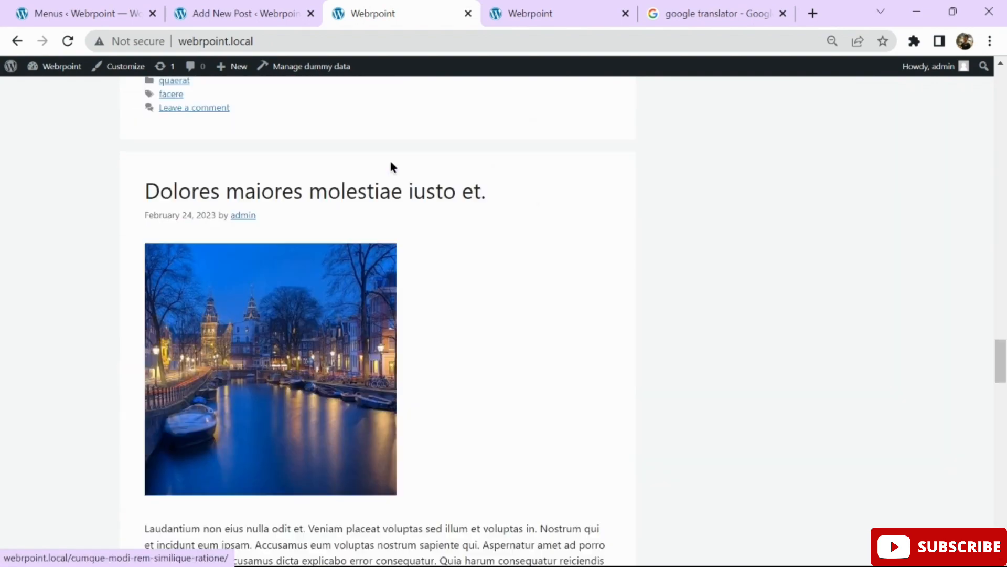
pyautogui.scroll(20, 390, 163)
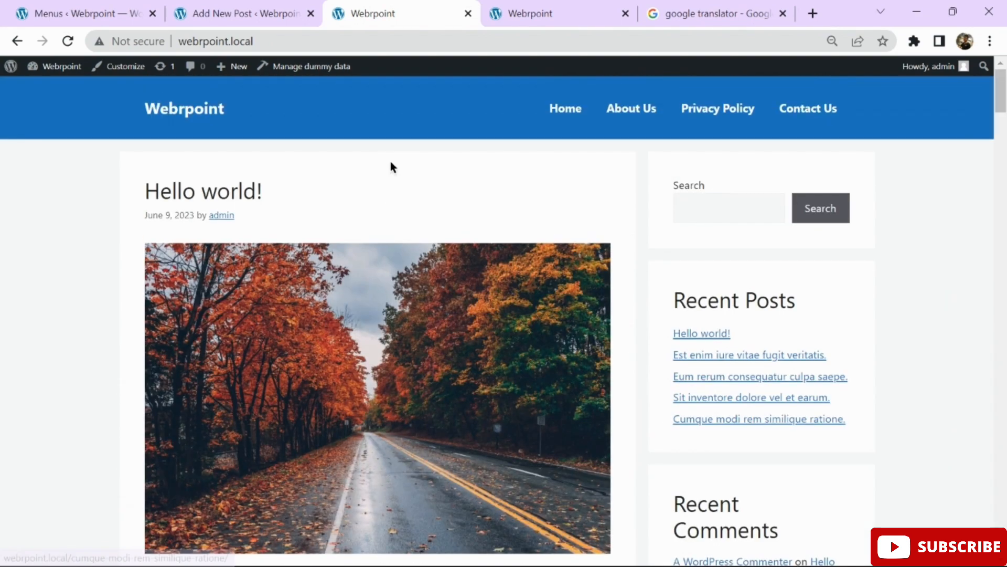
pyautogui.moveTo(279, 41); pyautogui.dragTo(220, 197)
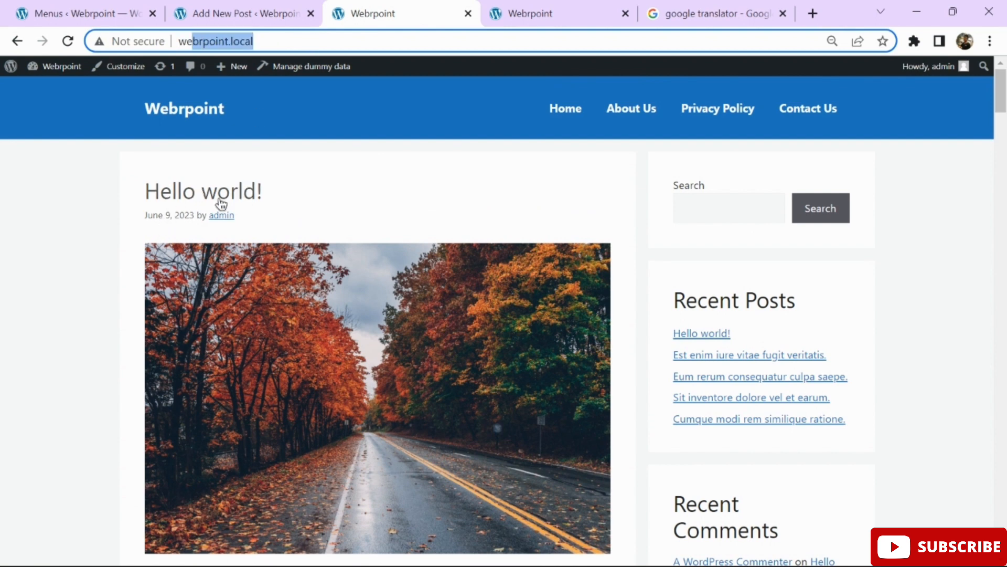
pyautogui.click(225, 190)
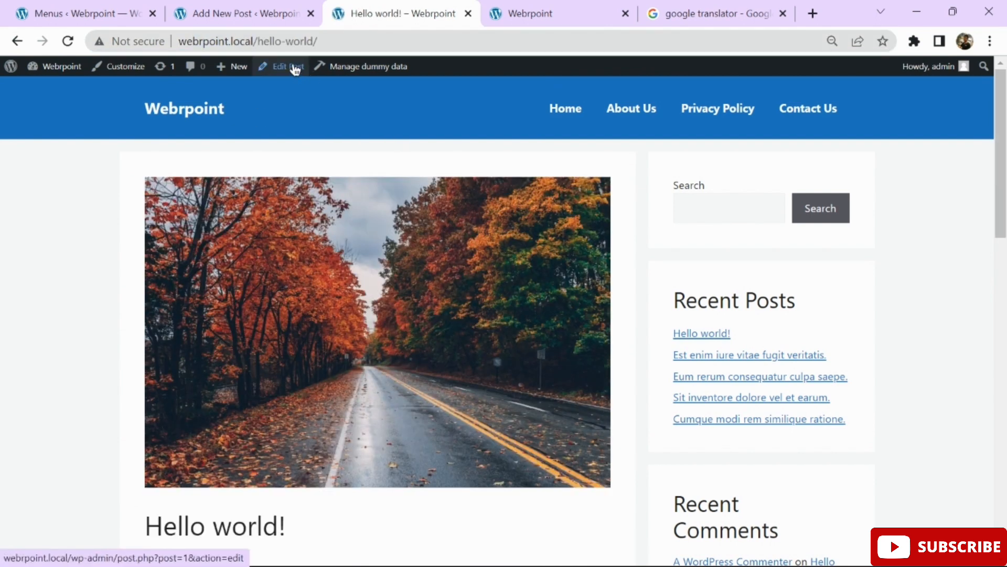
# Edit the address bar to load the Hindi homepage at webrpoint.local/hi/.
pyautogui.click(353, 39)
pyautogui.moveTo(240, 41); pyautogui.dragTo(147, 47)
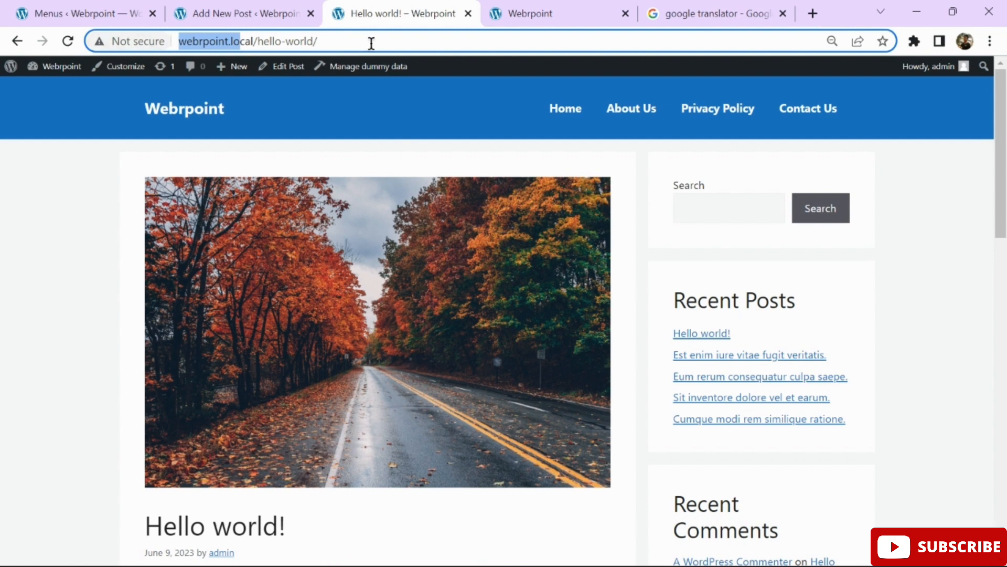
pyautogui.tripleClick(383, 46)
pyautogui.click(383, 45)
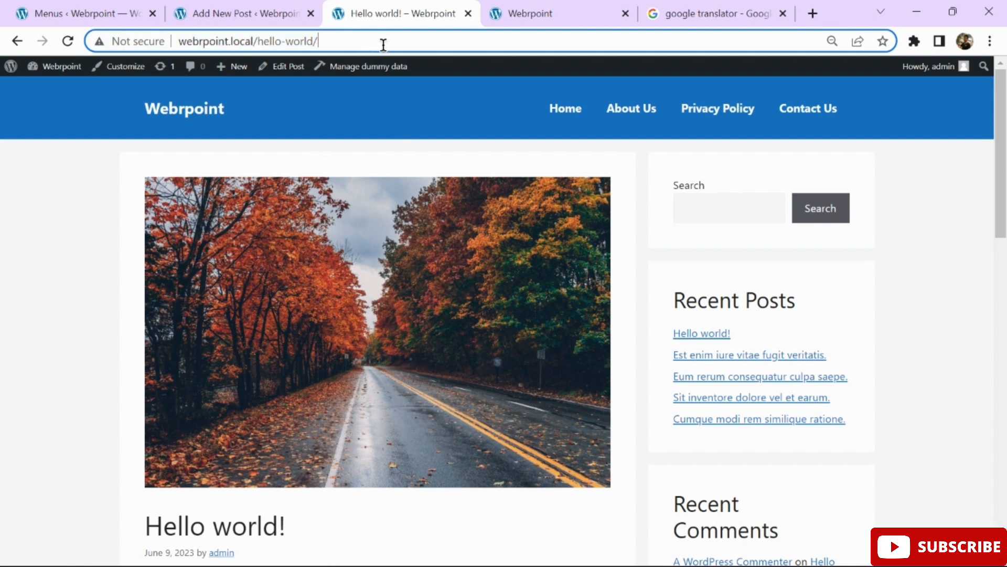
pyautogui.moveTo(383, 45); pyautogui.dragTo(172, 20)
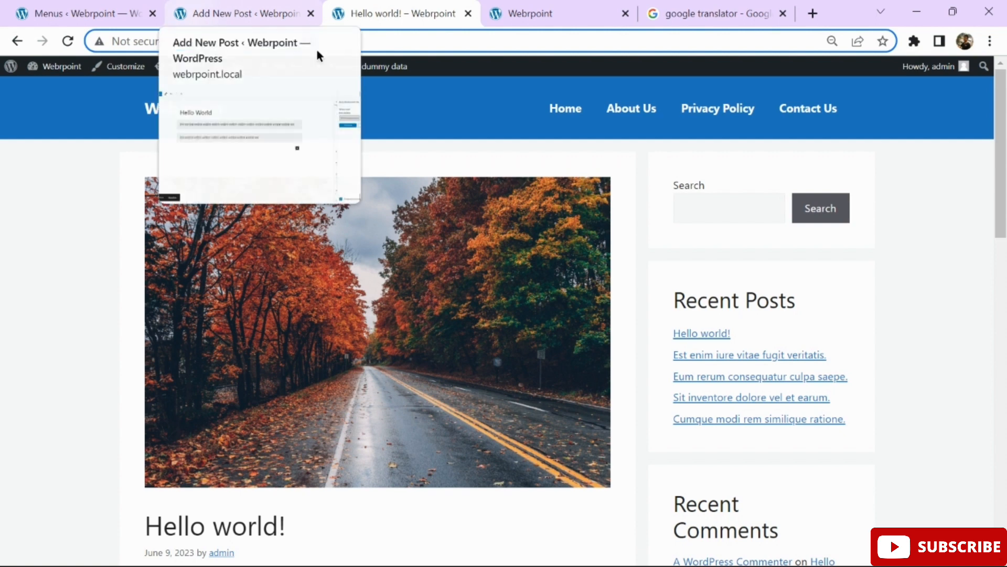
pyautogui.click(377, 36)
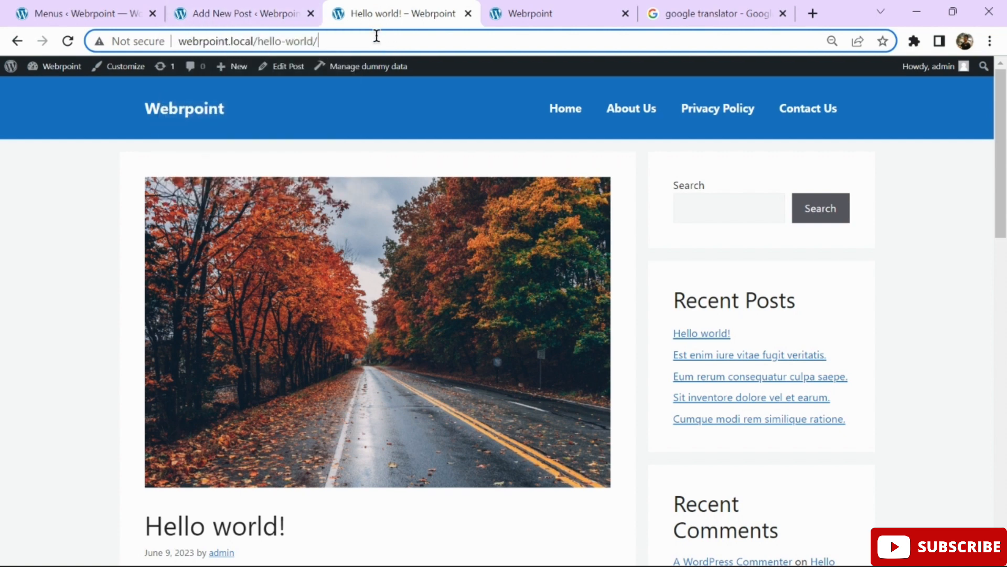
pyautogui.press('BackSpace')
pyautogui.press('BackSpace')
pyautogui.press('BackSpace')
pyautogui.press('BackSpace')
pyautogui.press('BackSpace')
pyautogui.press('BackSpace')
pyautogui.press('BackSpace')
pyautogui.press('BackSpace')
pyautogui.press('BackSpace')
pyautogui.press('BackSpace')
pyautogui.press('BackSpace')
pyautogui.press('BackSpace')
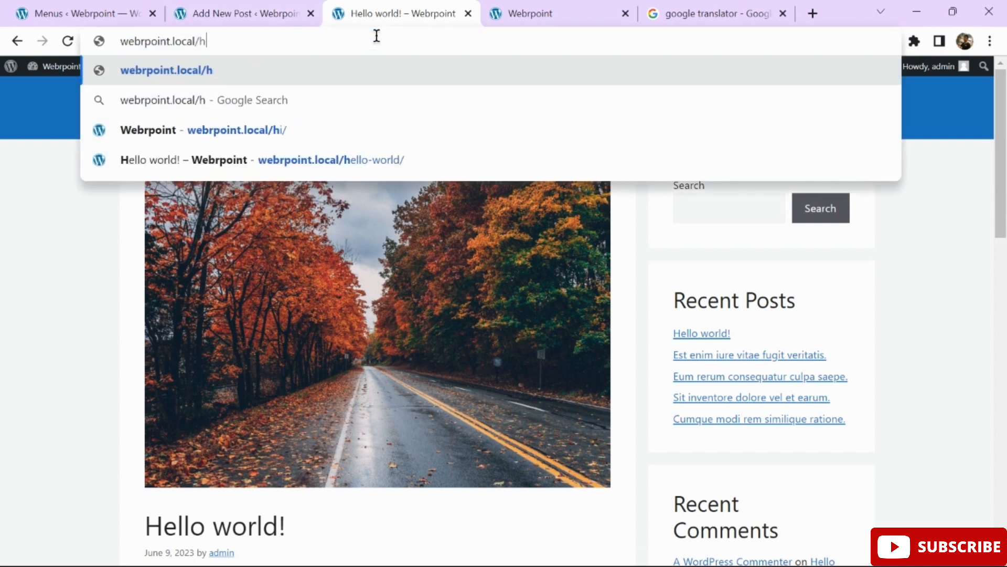
pyautogui.write('hi')
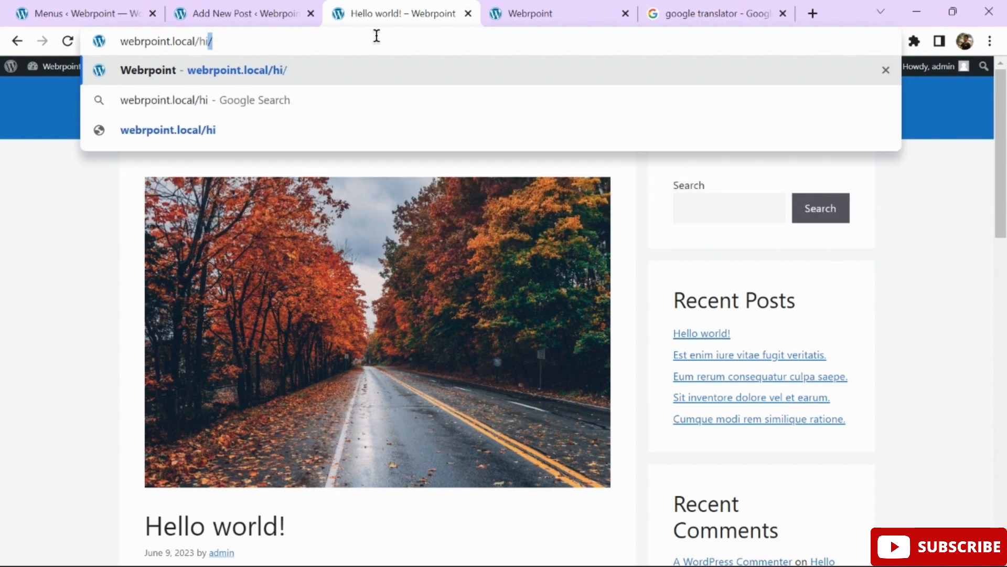
pyautogui.press('Return')
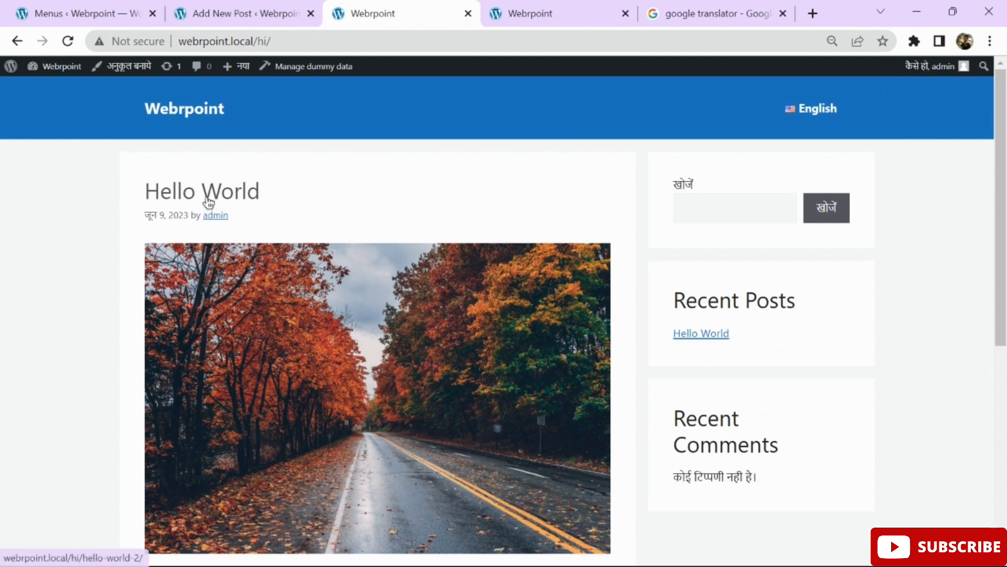
# Open the Hindi Hello World post at /hi/hello-world-2/ and check its English-only switcher.
pyautogui.click(209, 201)
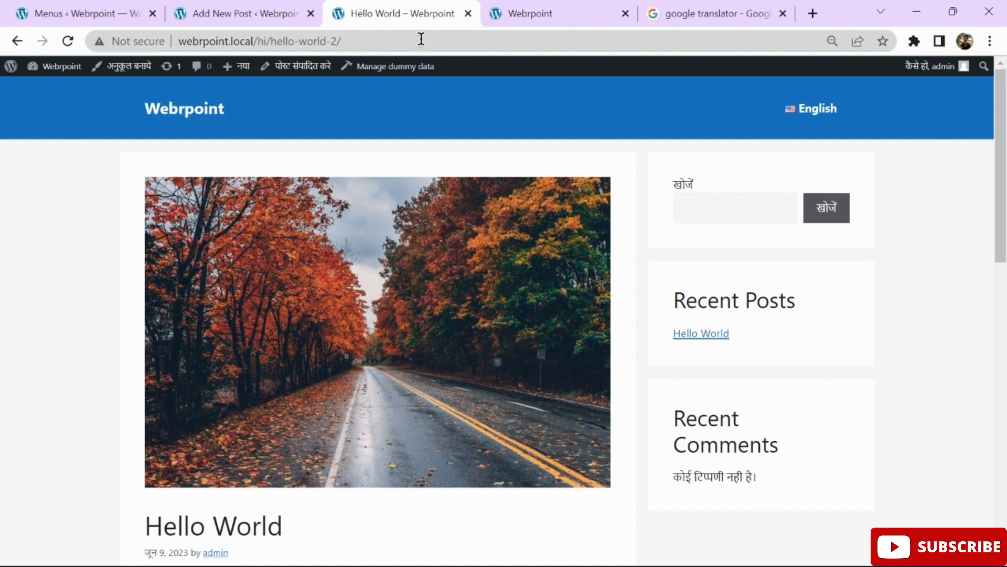
pyautogui.moveTo(256, 40); pyautogui.dragTo(273, 42)
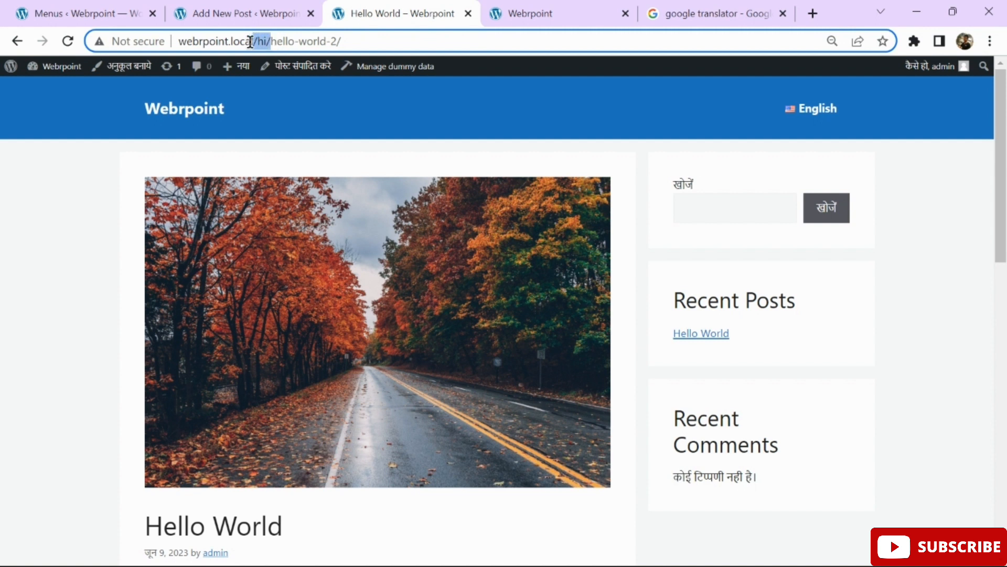
pyautogui.click(369, 44)
pyautogui.scroll(-2, 428, 232)
pyautogui.scroll(-3, 429, 287)
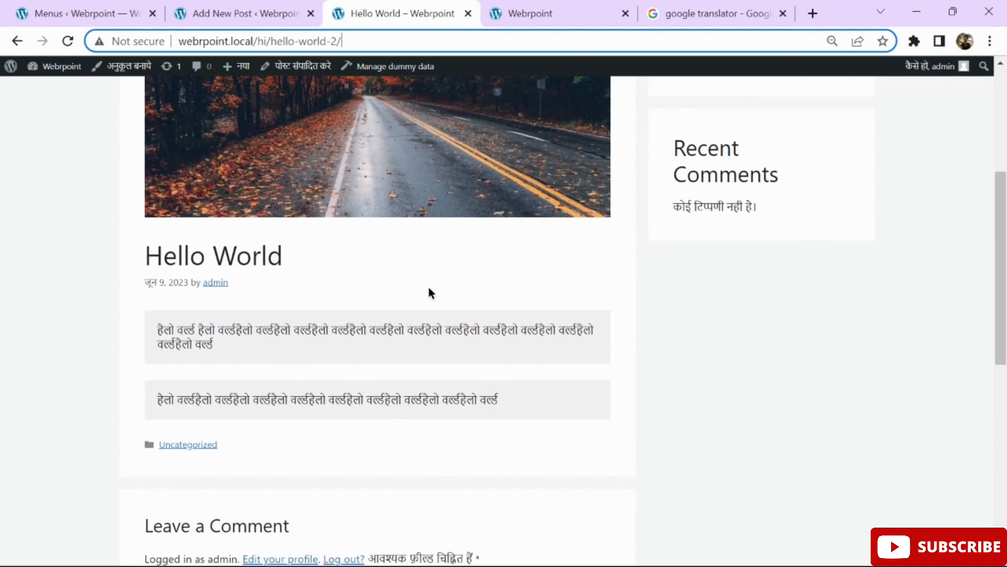
pyautogui.scroll(5, 428, 286)
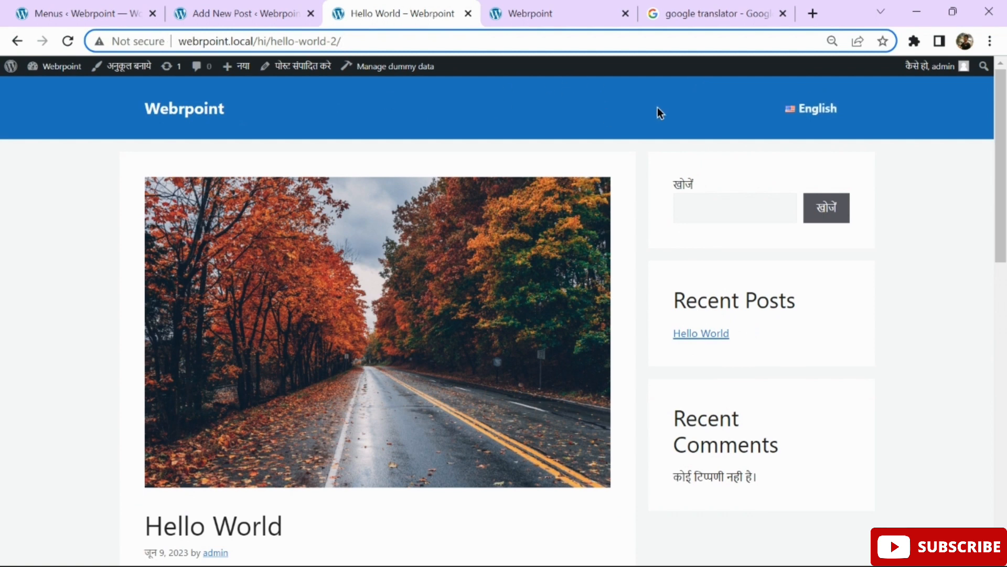
# Add the Home and About Us pages to hindimenu.
pyautogui.click(97, 13)
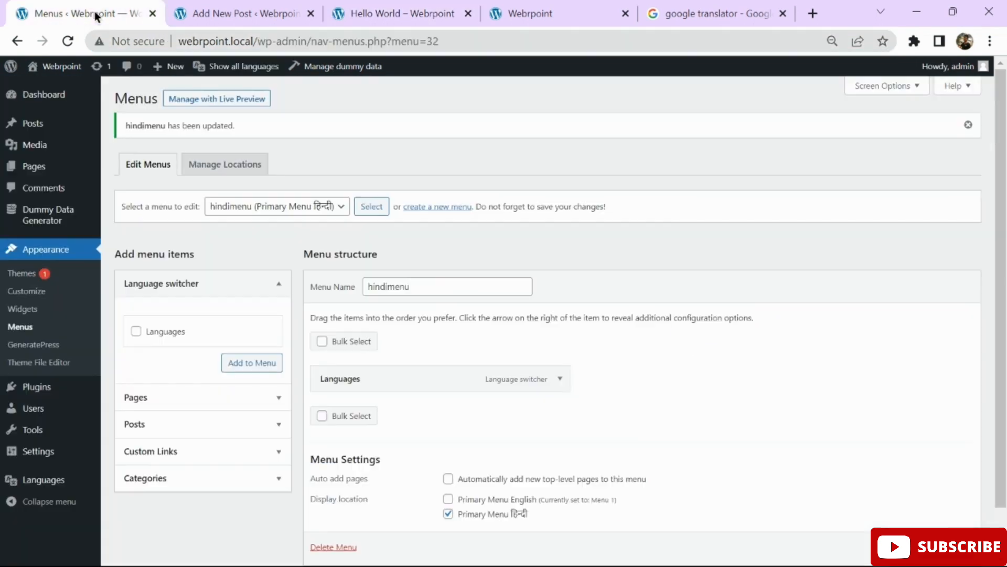
pyautogui.scroll(-1, 208, 368)
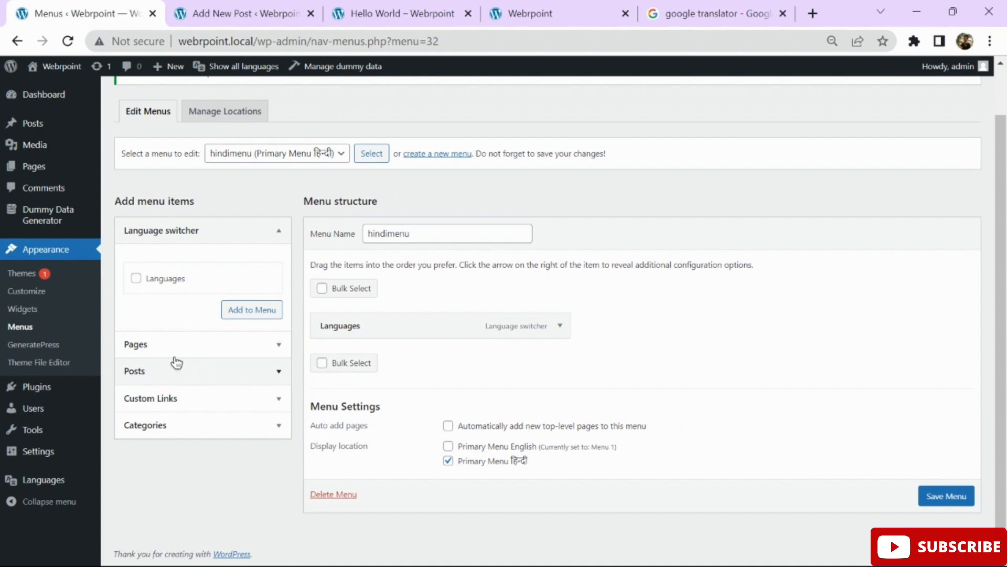
pyautogui.click(160, 347)
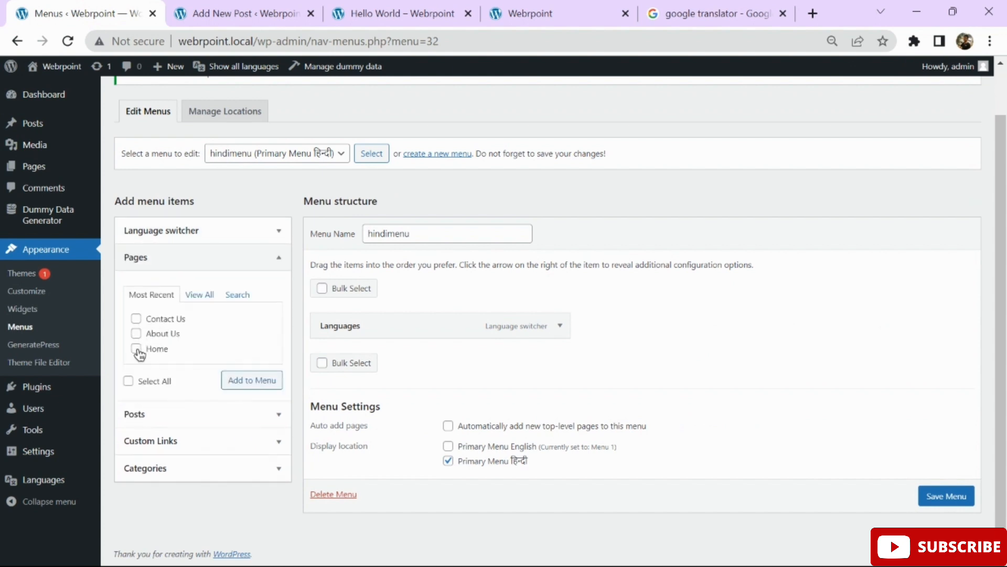
pyautogui.click(137, 350)
pyautogui.click(137, 333)
pyautogui.click(251, 380)
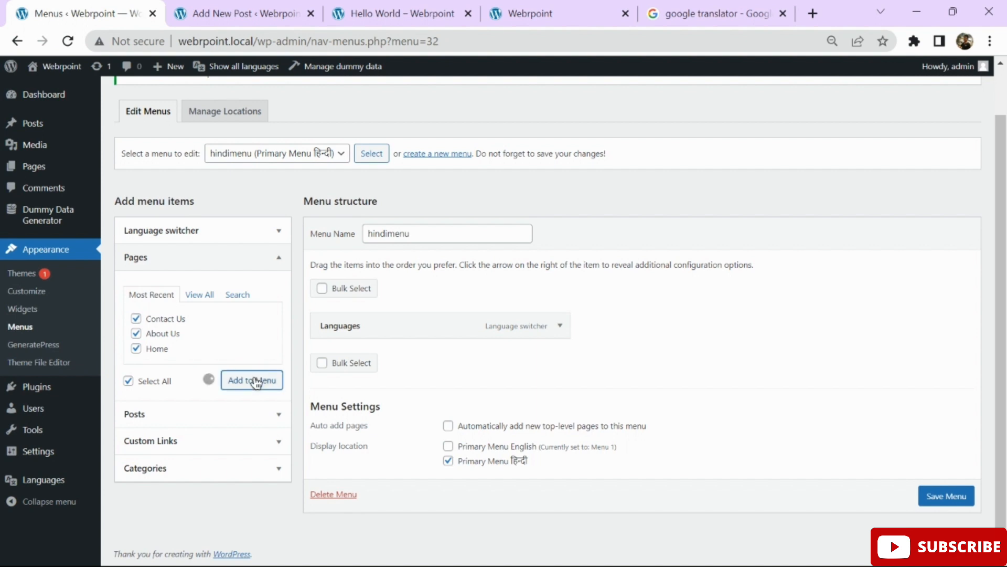
# Order hindimenu as Home, About Us, Contact Us before Languages, and expand Home's settings.
pyautogui.moveTo(470, 416); pyautogui.dragTo(466, 319)
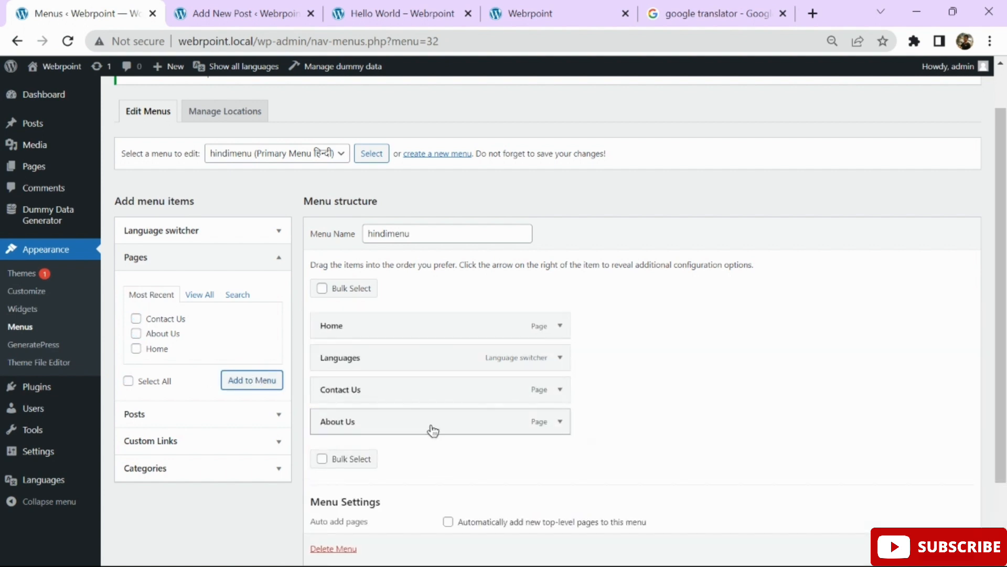
pyautogui.moveTo(538, 422); pyautogui.dragTo(519, 321)
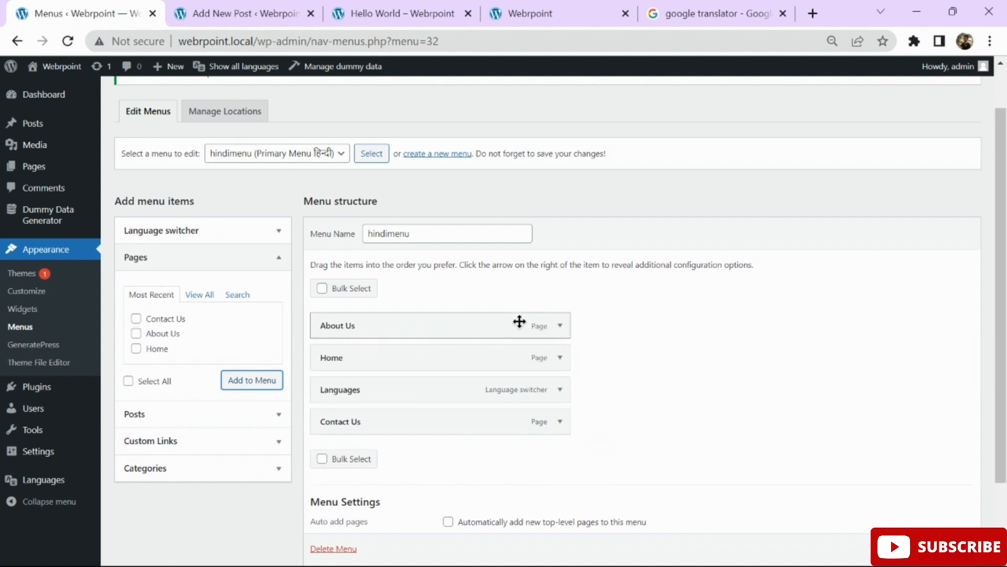
pyautogui.moveTo(484, 355); pyautogui.dragTo(478, 327)
pyautogui.moveTo(521, 418); pyautogui.dragTo(509, 380)
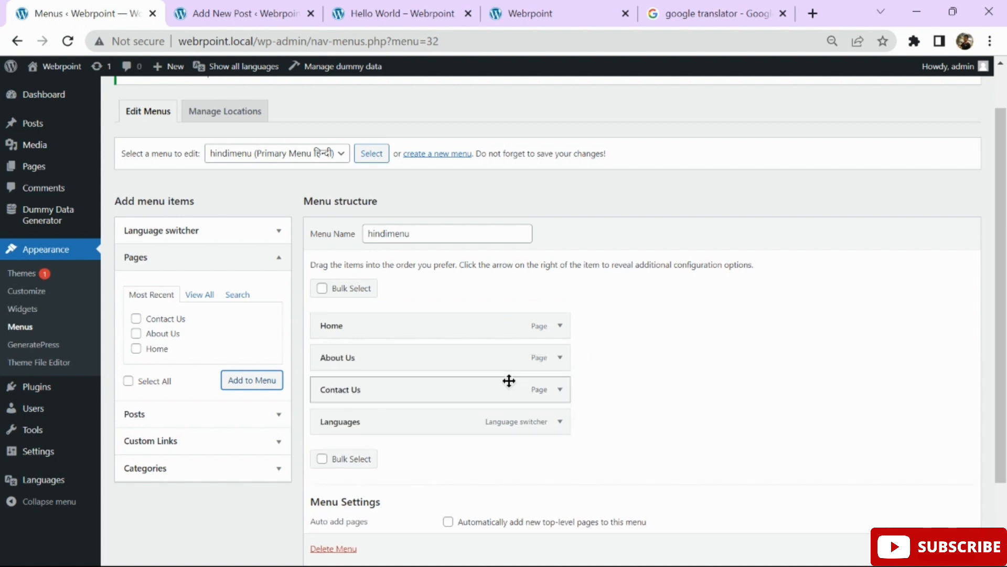
pyautogui.click(559, 326)
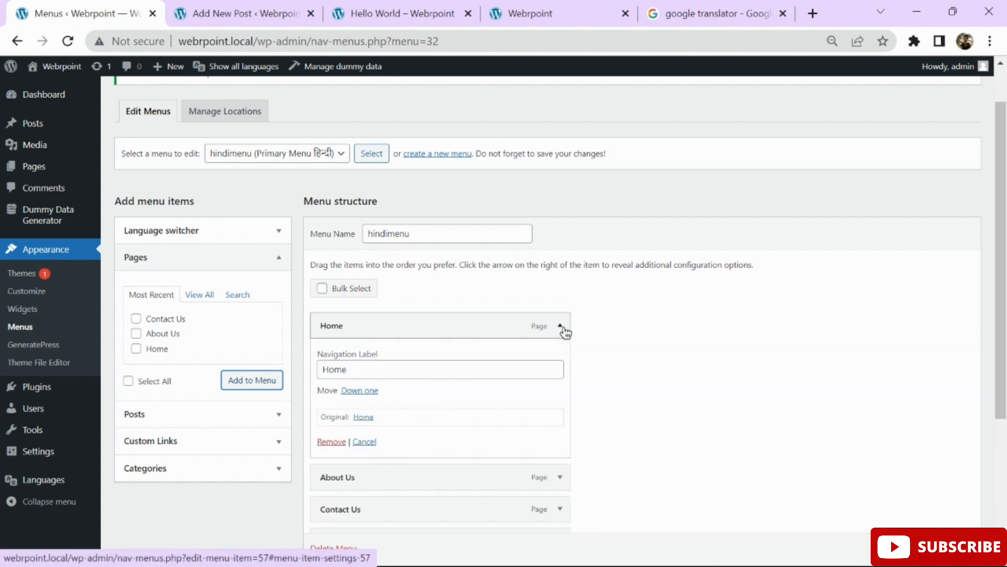
# Replace the translator's source text with 'Home' to get घर, then return to the editor tab.
pyautogui.click(711, 5)
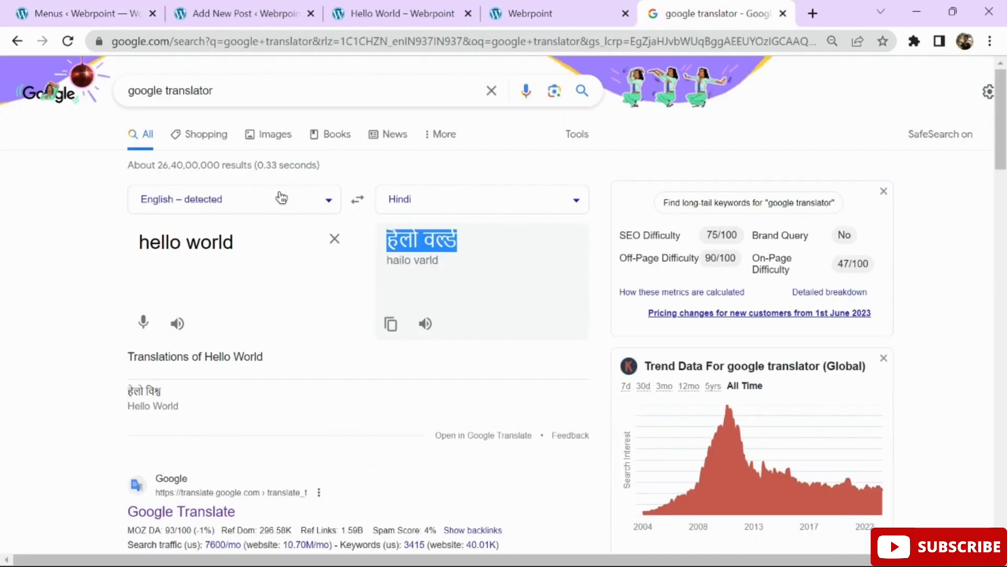
pyautogui.tripleClick(267, 238)
pyautogui.write('Home')
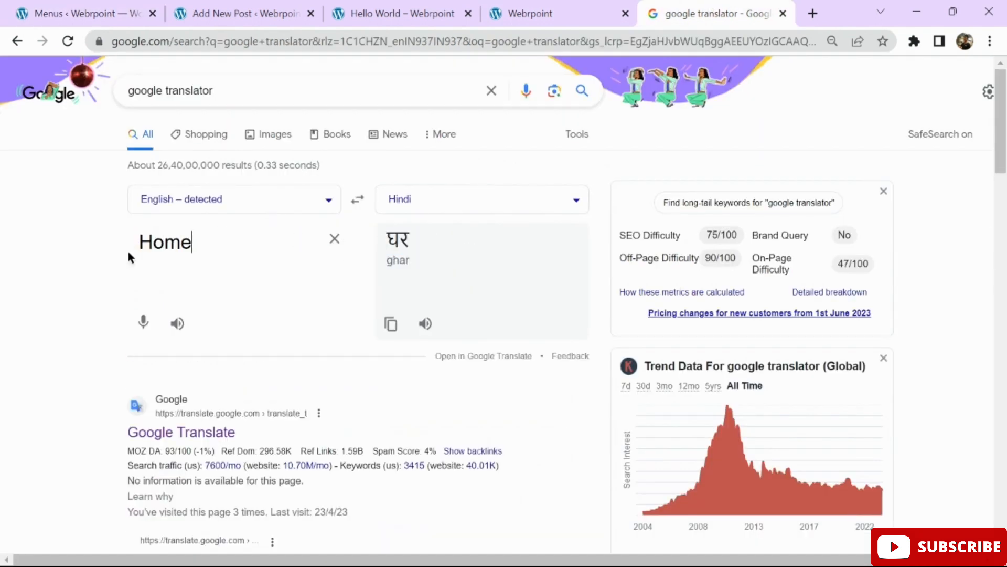
pyautogui.press('Return')
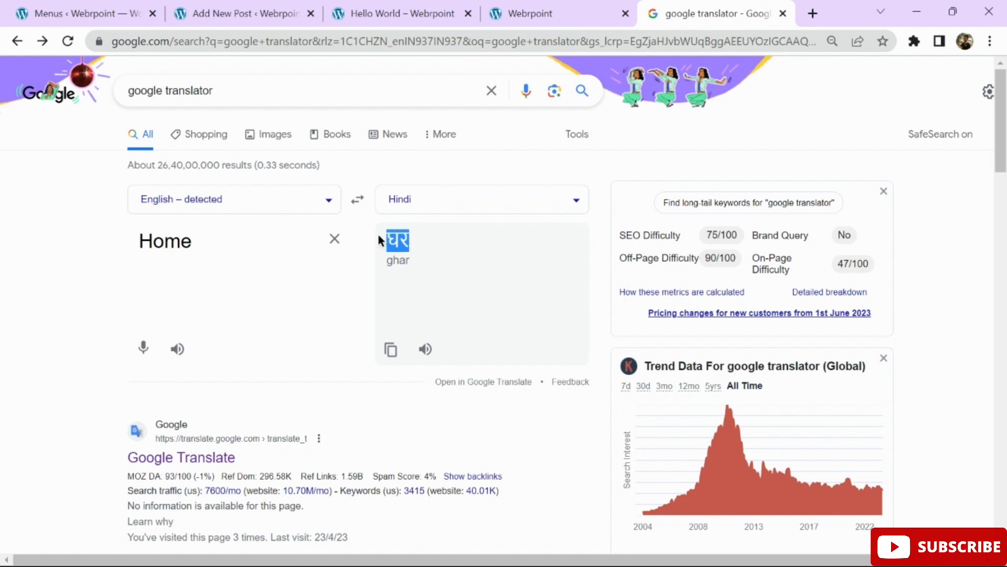
pyautogui.click(234, 7)
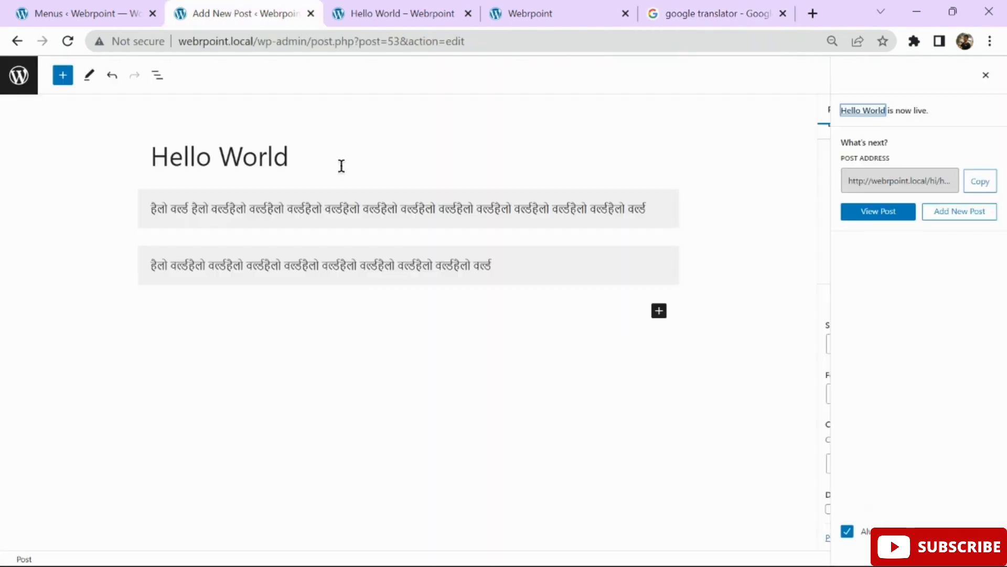
# Set the Home item's navigation label to घर.
pyautogui.click(51, 10)
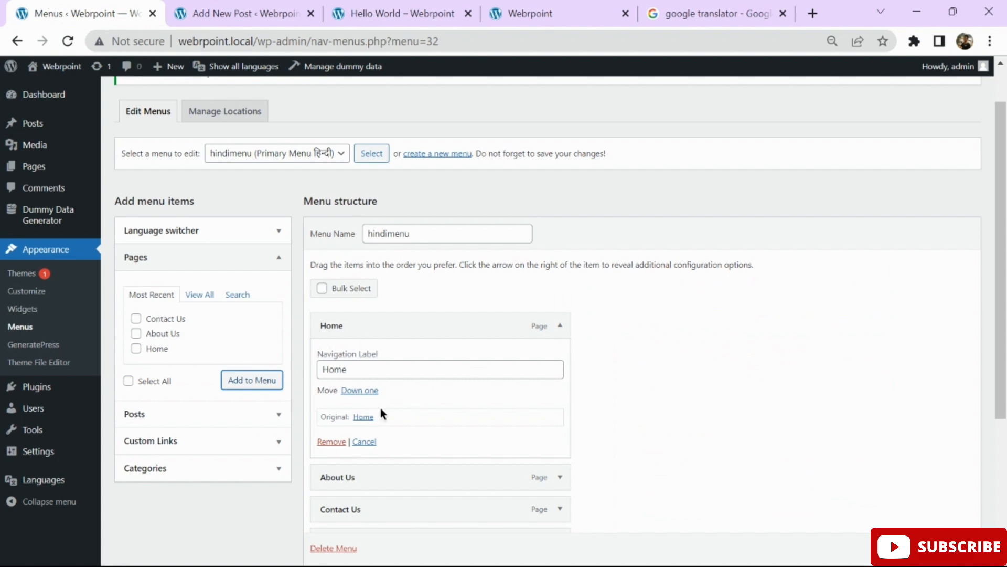
pyautogui.doubleClick(360, 369)
pyautogui.write('घर')
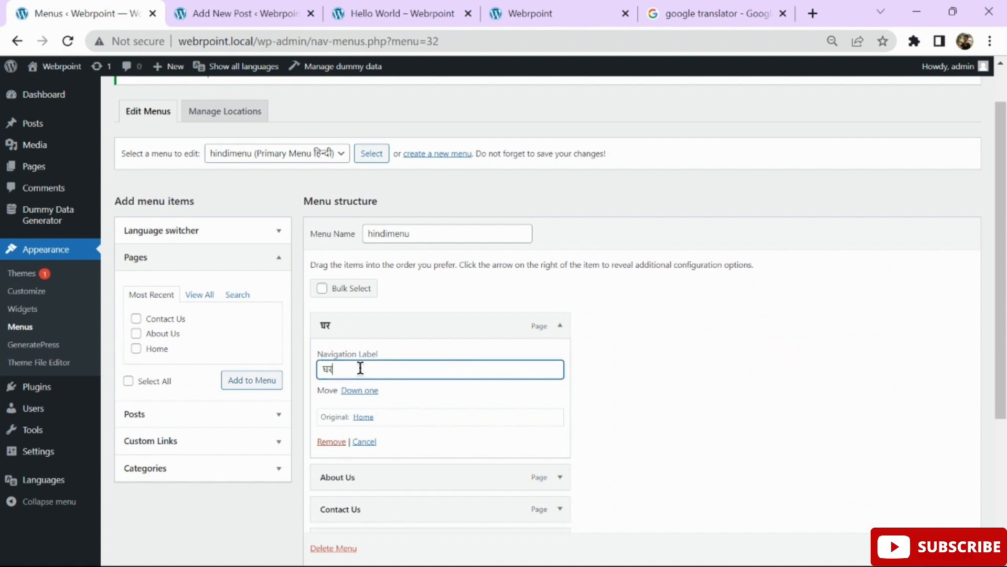
pyautogui.scroll(-1, 467, 362)
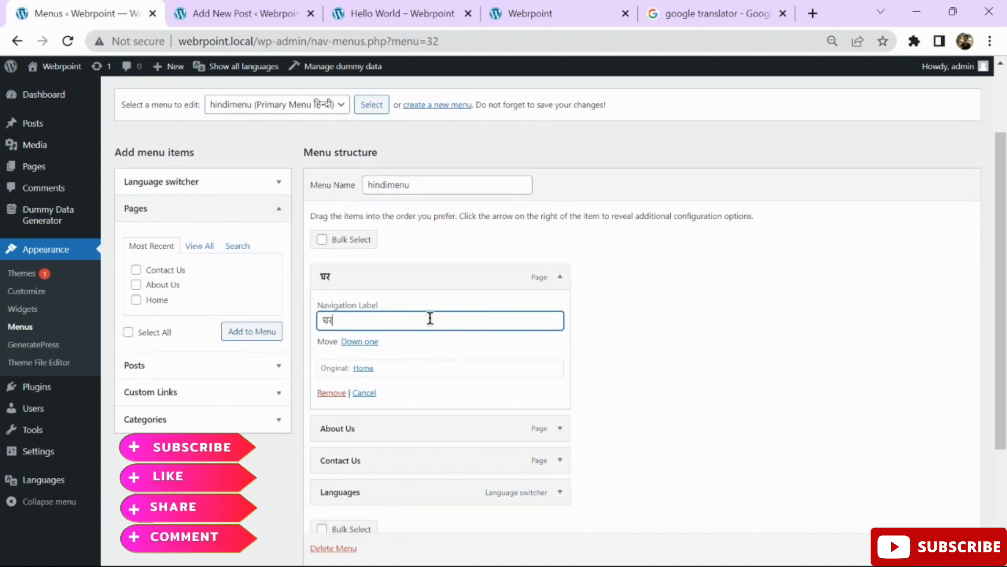
pyautogui.scroll(-1, 434, 322)
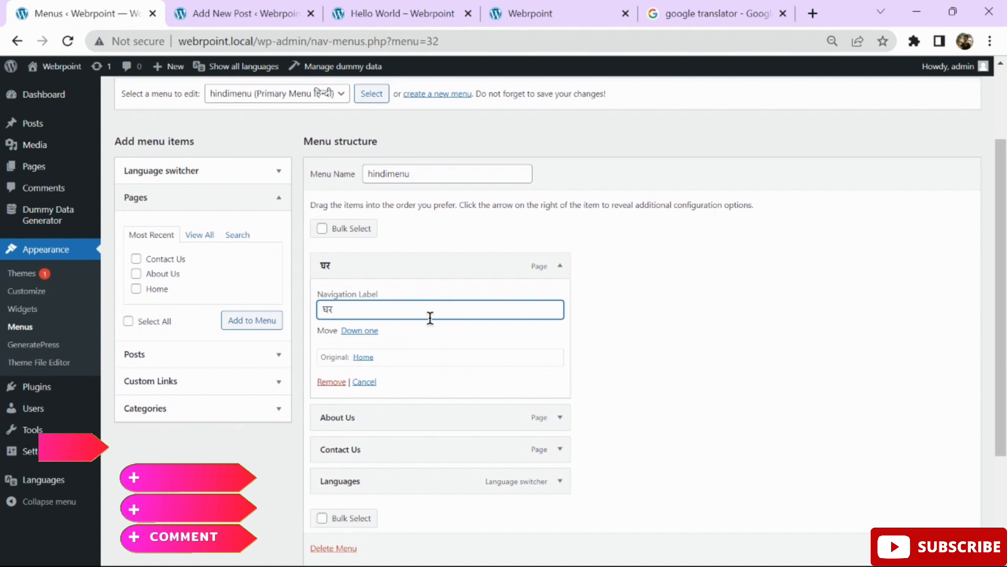
pyautogui.scroll(-1, 430, 317)
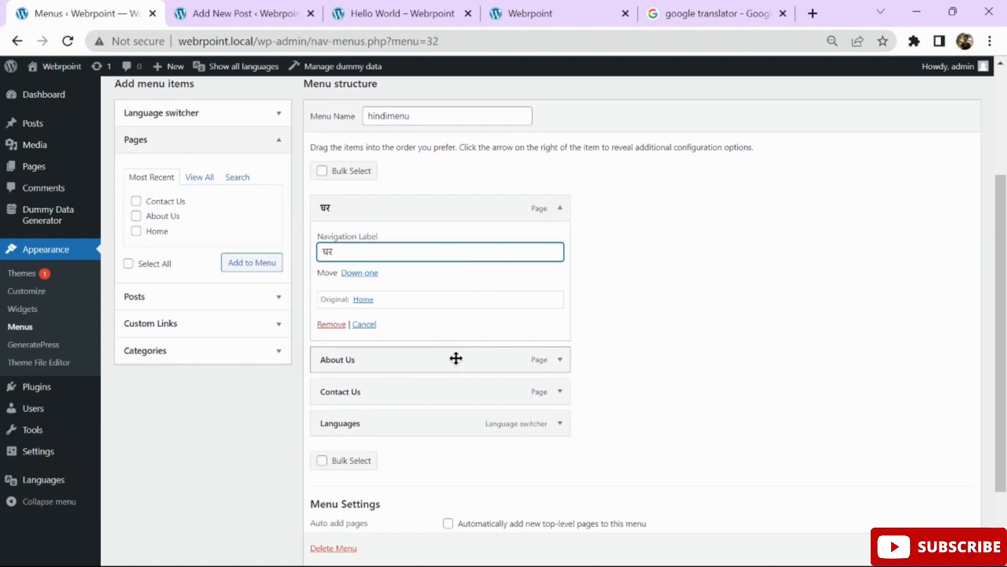
# Translate 'About us' in the translator and select हमारे बारे में.
pyautogui.click(747, 10)
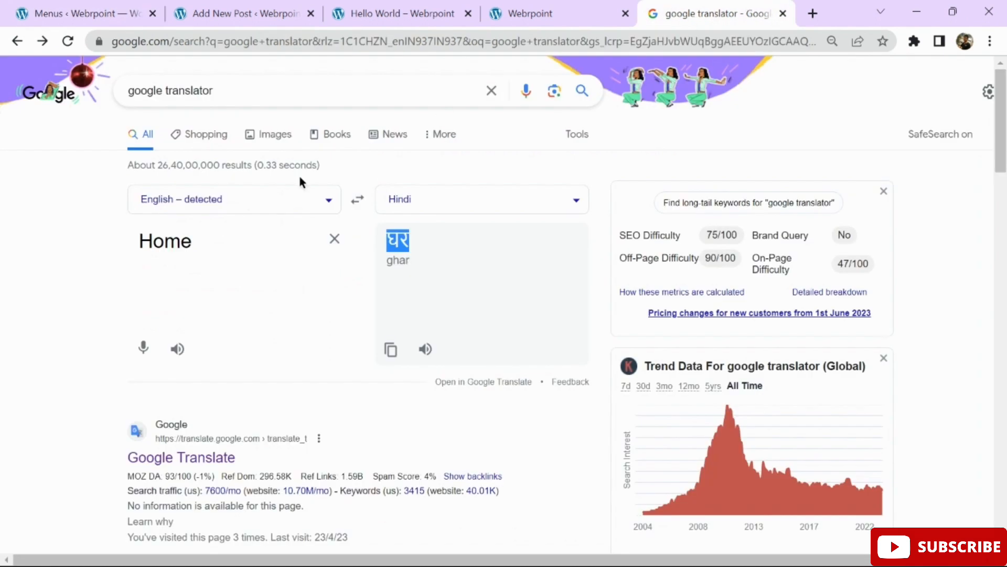
pyautogui.doubleClick(248, 252)
pyautogui.write('Abot')
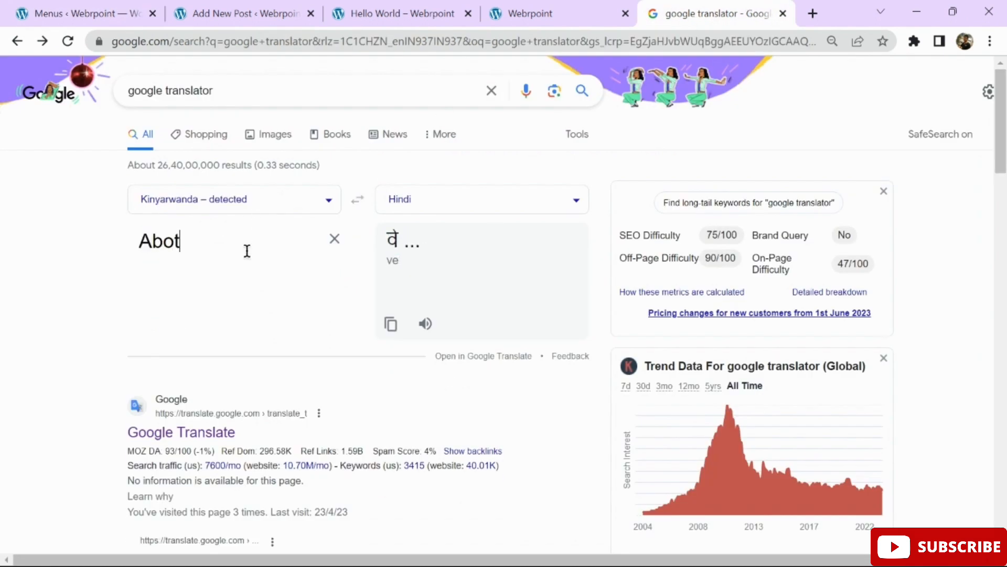
pyautogui.press('BackSpace')
pyautogui.write('ut us')
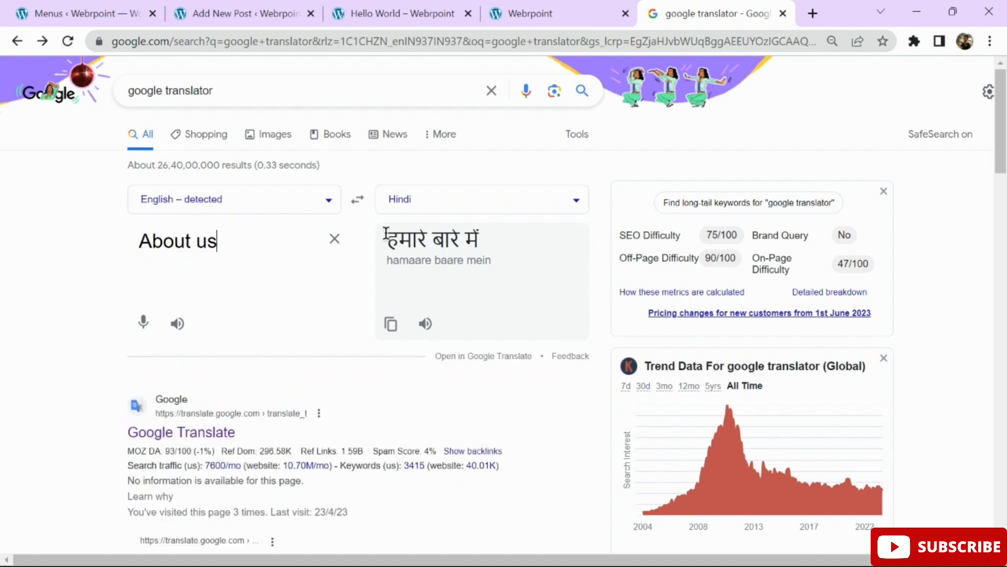
pyautogui.moveTo(388, 241); pyautogui.dragTo(482, 247)
pyautogui.hotkey('ctrl', 'c')
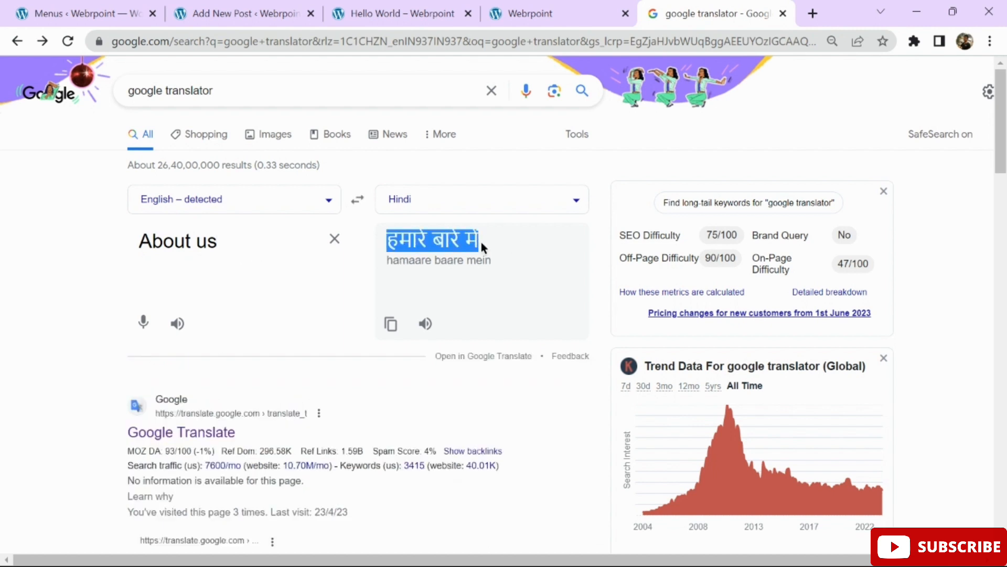
# Set the About Us item's label to हमारे बारे में and expand Contact Us.
pyautogui.click(116, 13)
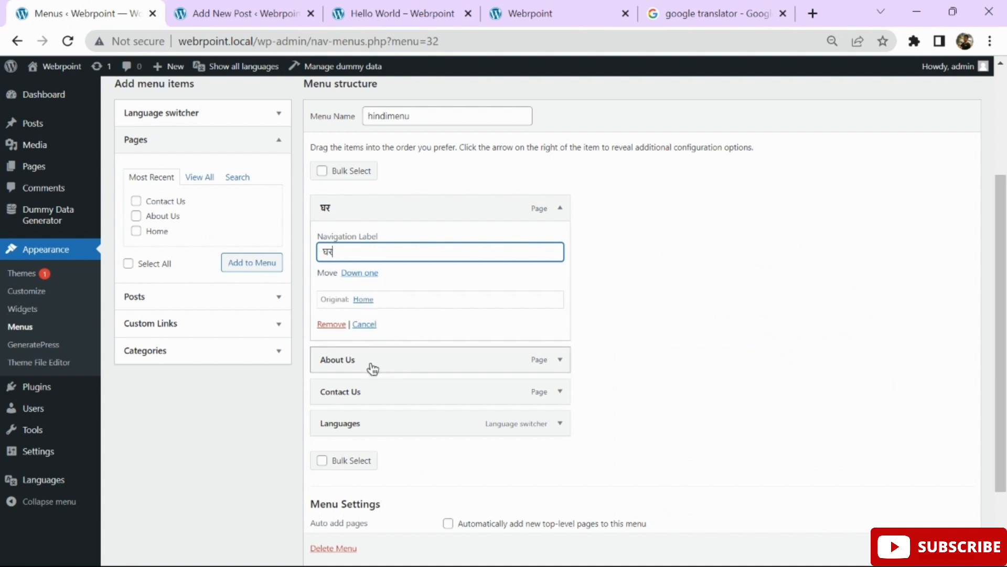
pyautogui.click(559, 360)
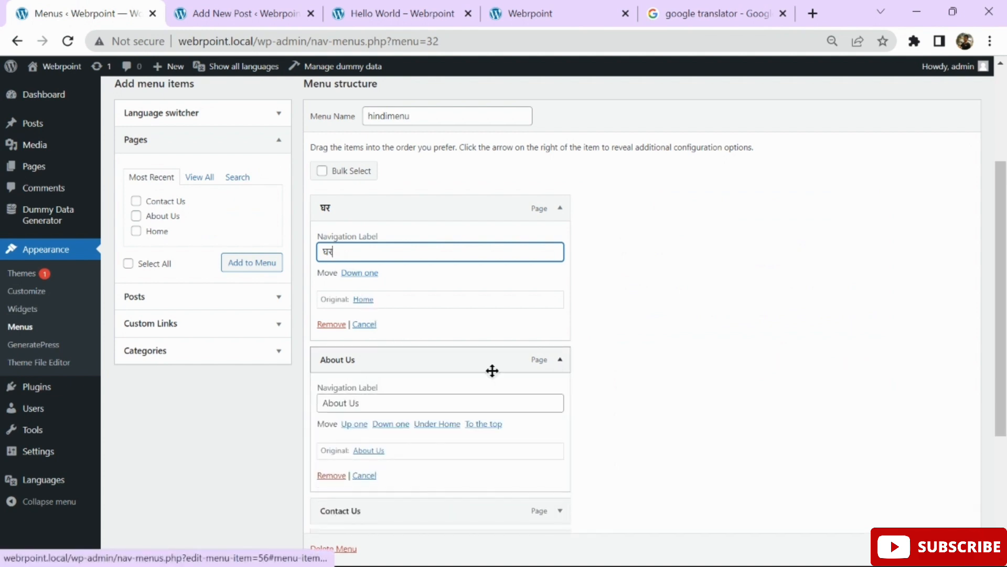
pyautogui.doubleClick(379, 404)
pyautogui.hotkey('ctrl', 'a')
pyautogui.hotkey('ctrl', 'v')
pyautogui.scroll(-3, 783, 383)
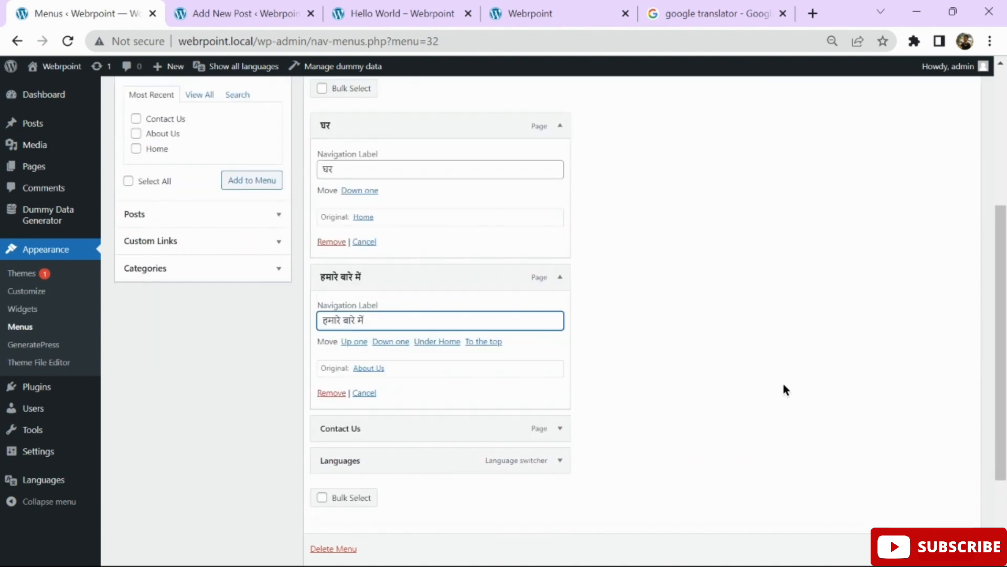
pyautogui.click(559, 360)
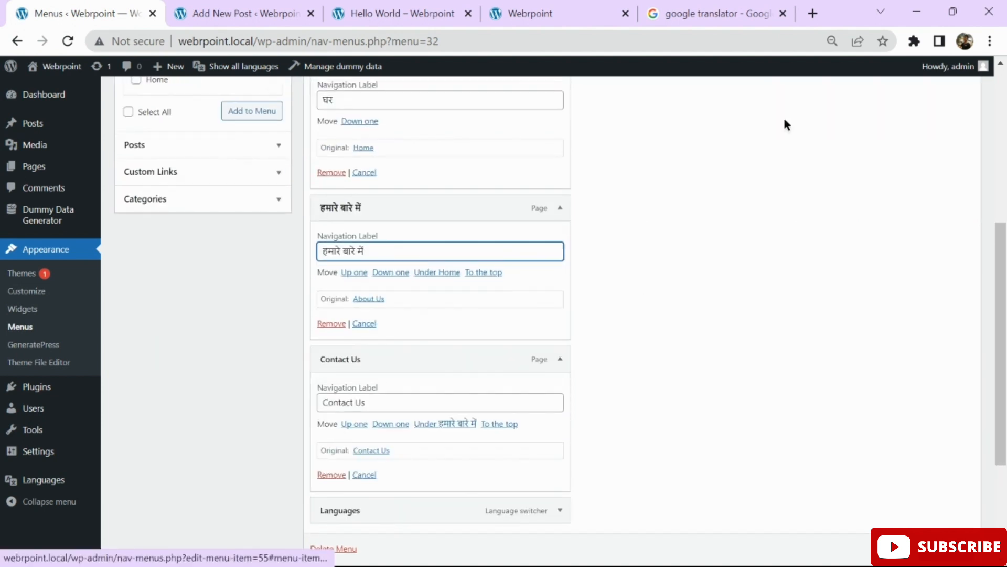
# Add 'Contact us' to the translator and select its Hindi translation संपर्क करें.
pyautogui.click(718, 21)
pyautogui.tripleClick(259, 234)
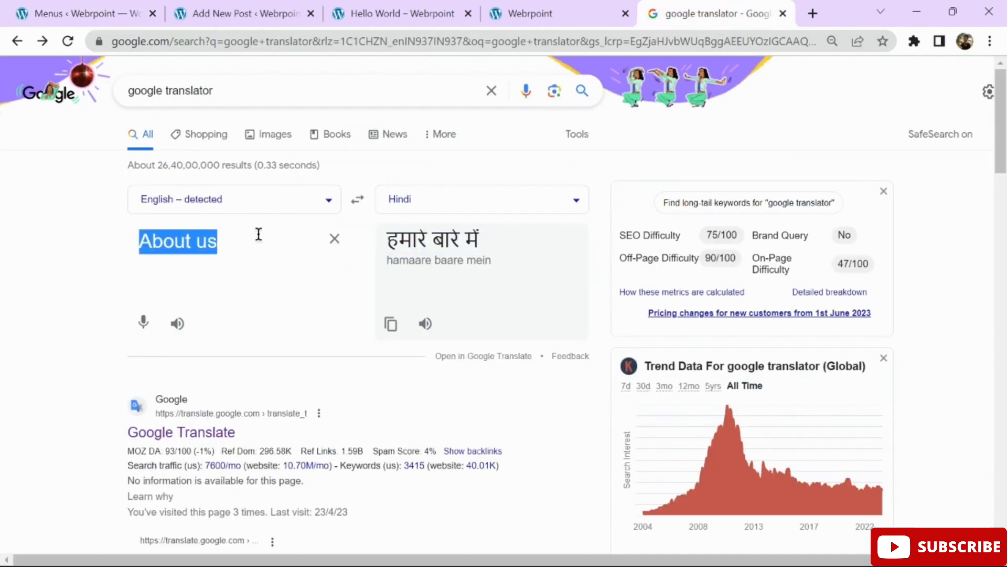
pyautogui.click(258, 235)
pyautogui.press('Return')
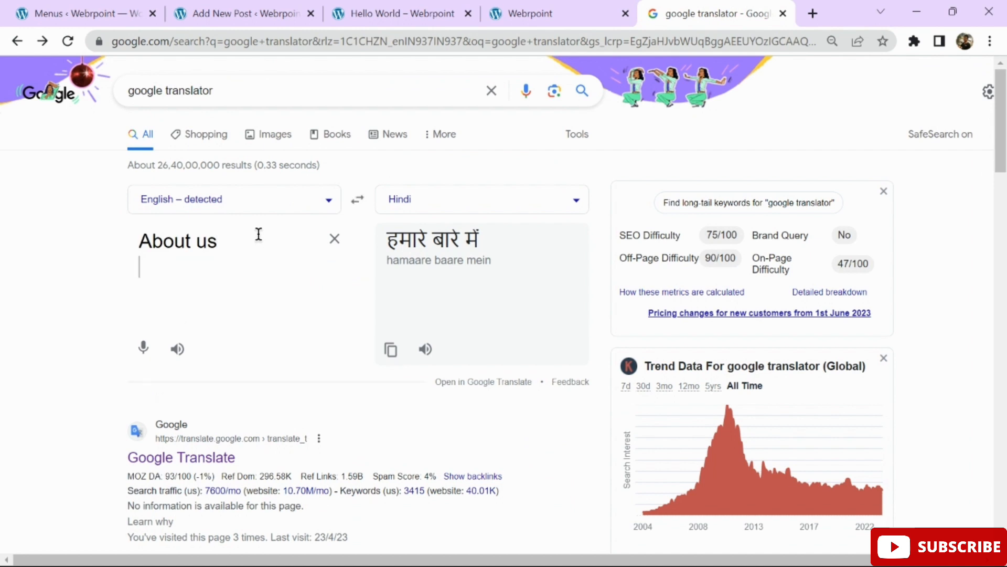
pyautogui.write('Contact us')
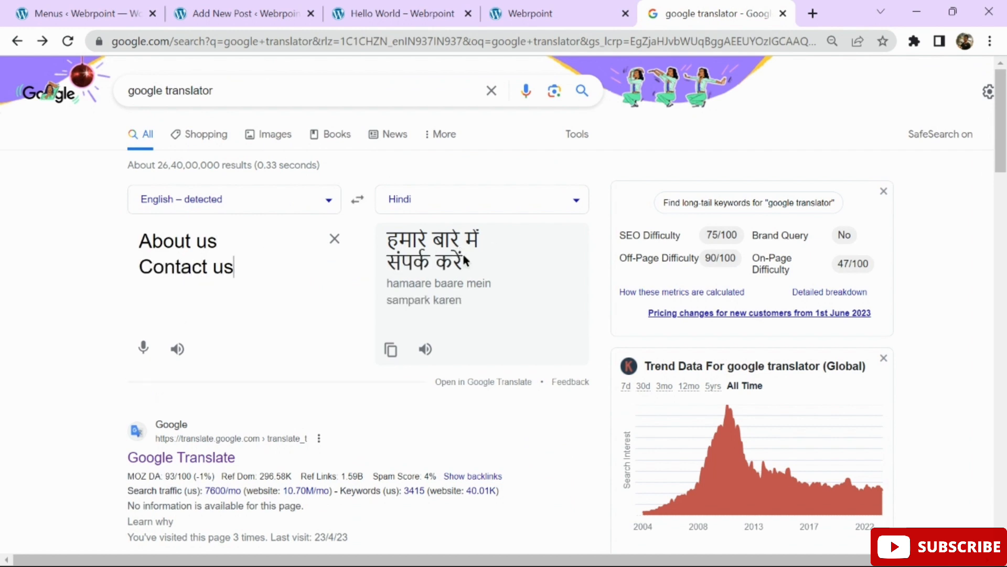
pyautogui.moveTo(464, 262); pyautogui.dragTo(388, 265)
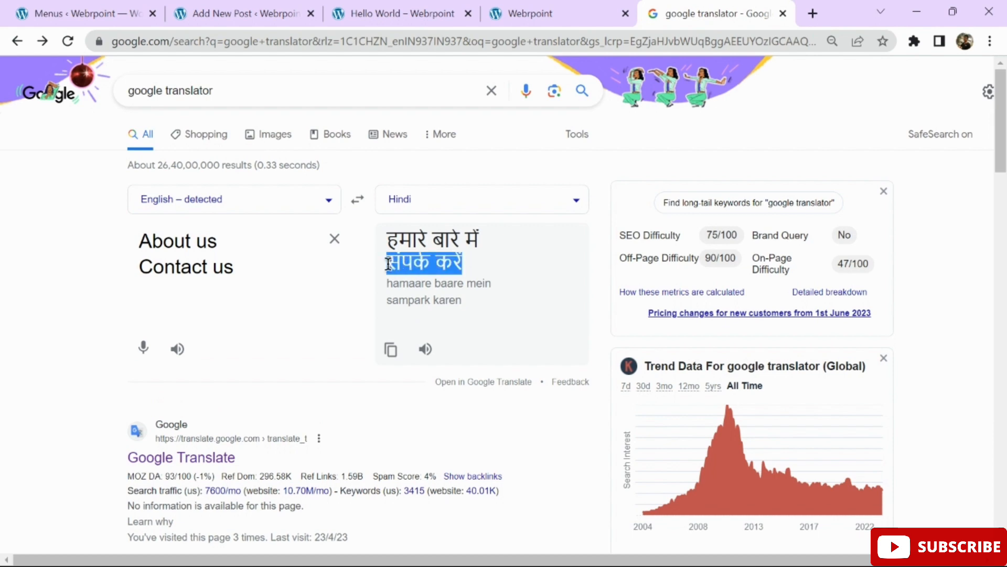
# Save hindimenu with the Hindi navigation labels.
pyautogui.click(230, 16)
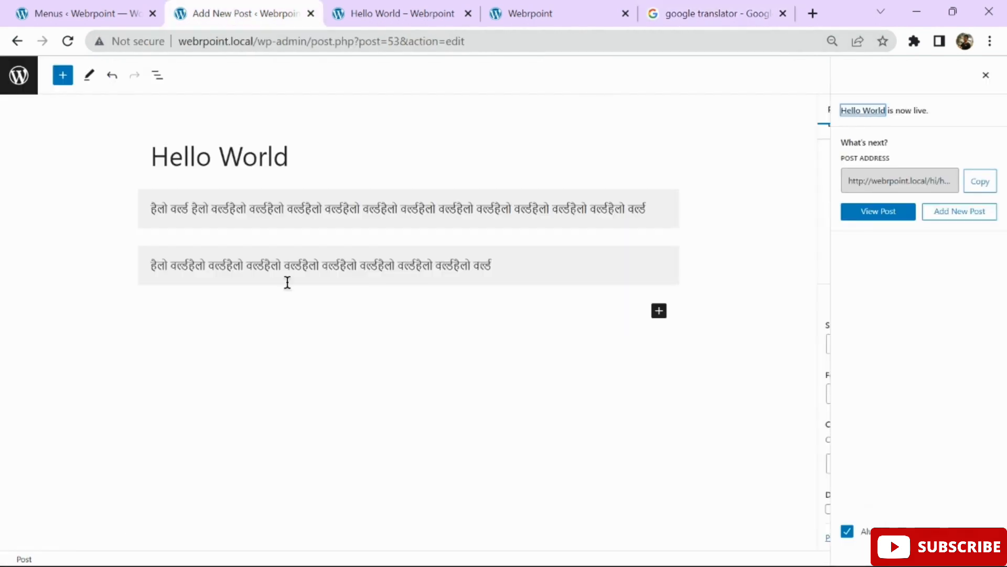
pyautogui.click(86, 17)
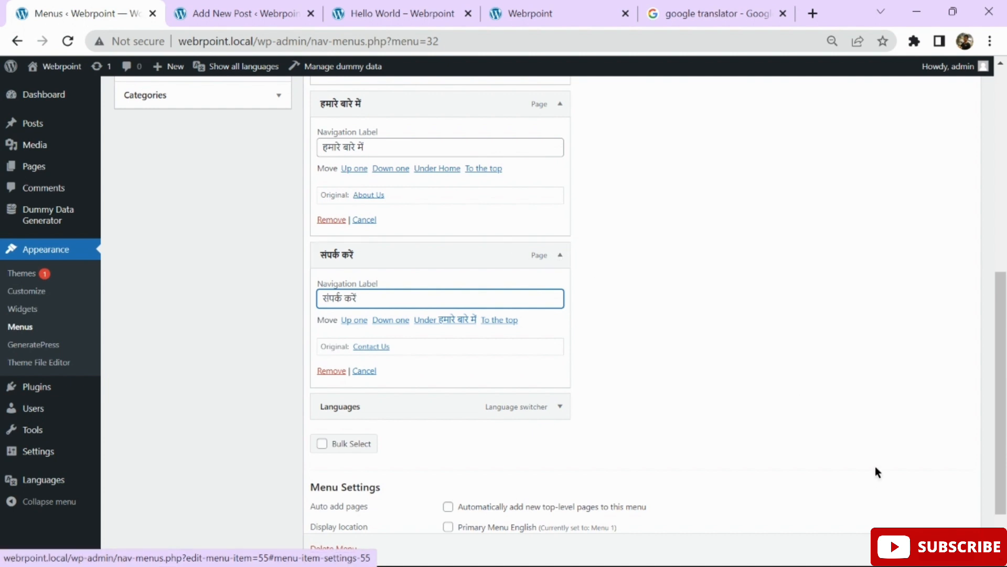
pyautogui.scroll(-1, 875, 472)
pyautogui.click(947, 537)
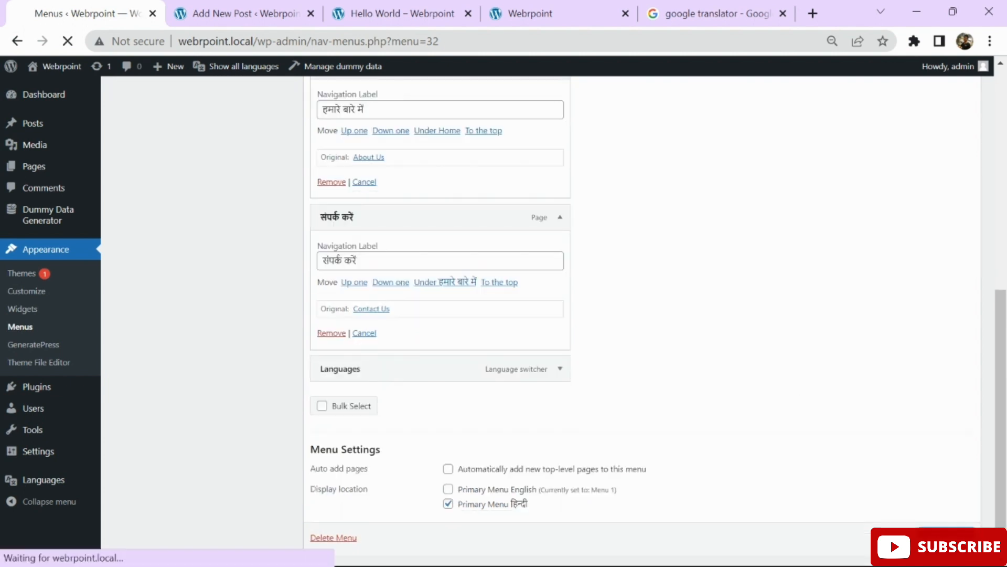
# Reload the Hindi Hello World page to see the Hindi menu, then switch to English.
pyautogui.click(440, 6)
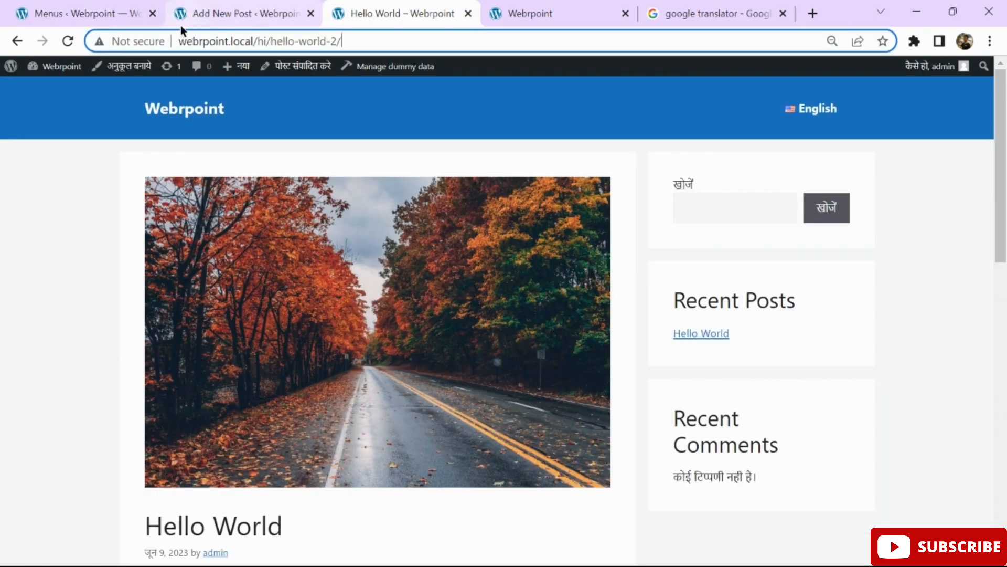
pyautogui.click(68, 41)
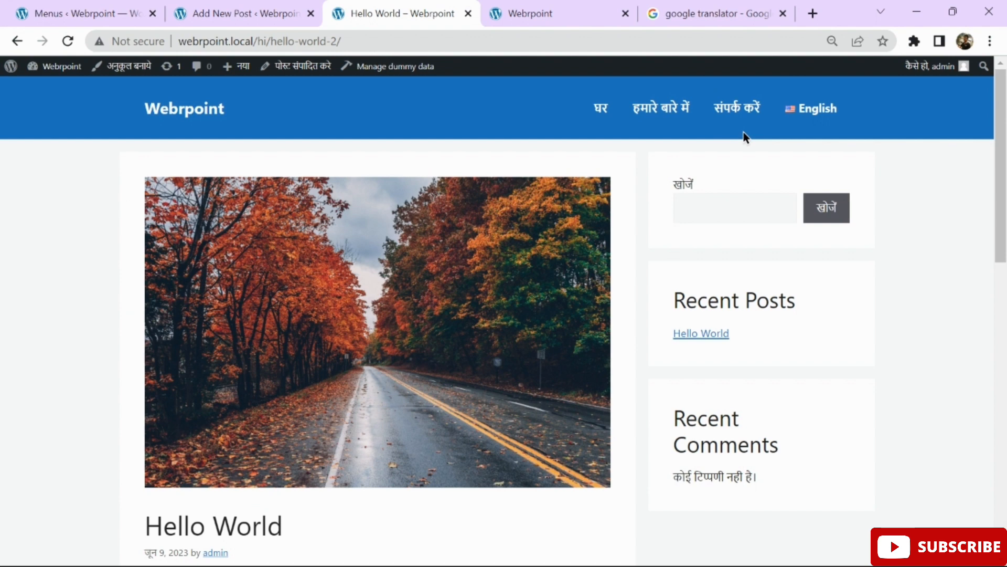
pyautogui.click(808, 113)
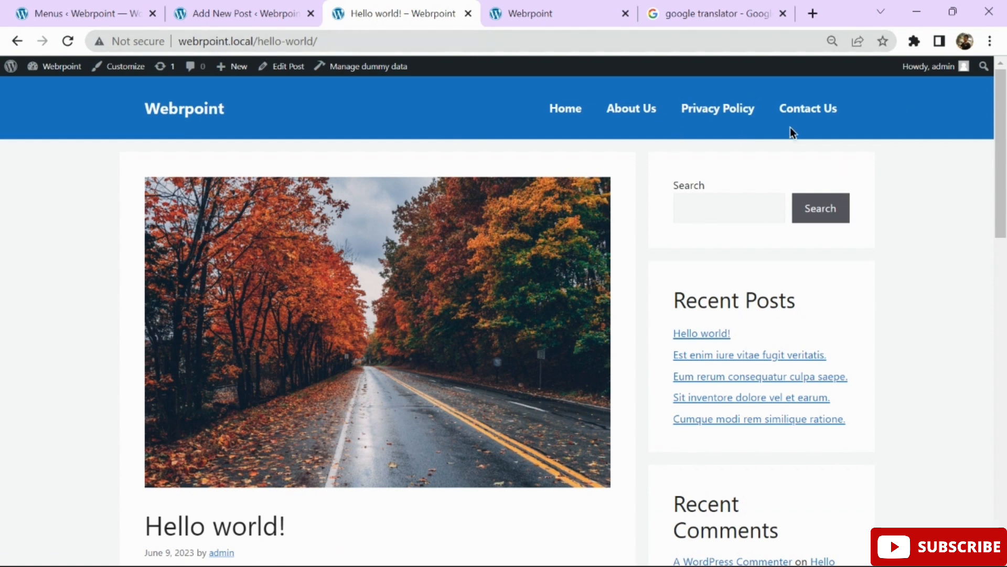
# Load Menu 1 (Primary Menu English) for editing.
pyautogui.click(74, 7)
pyautogui.click(270, 208)
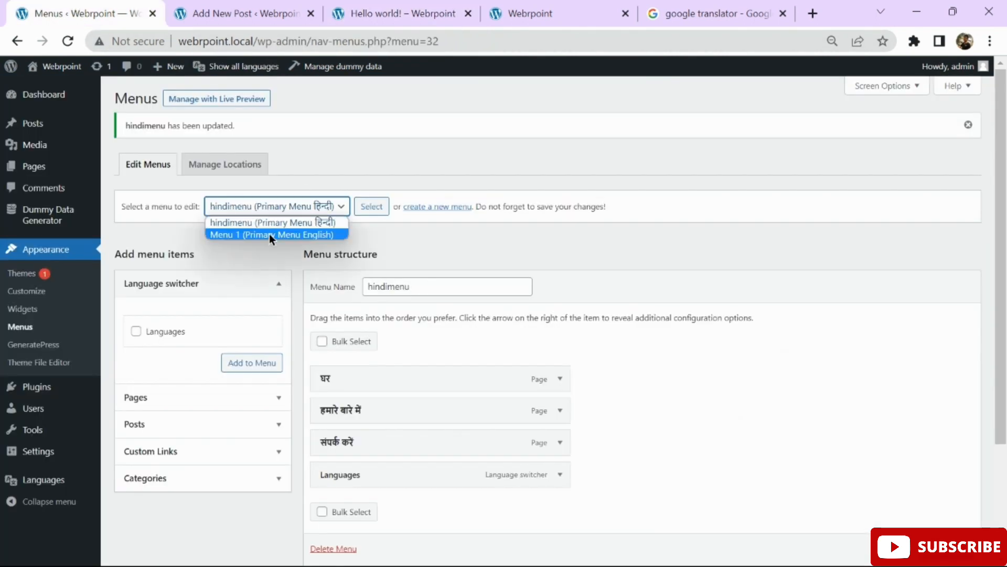
pyautogui.click(269, 235)
pyautogui.click(362, 211)
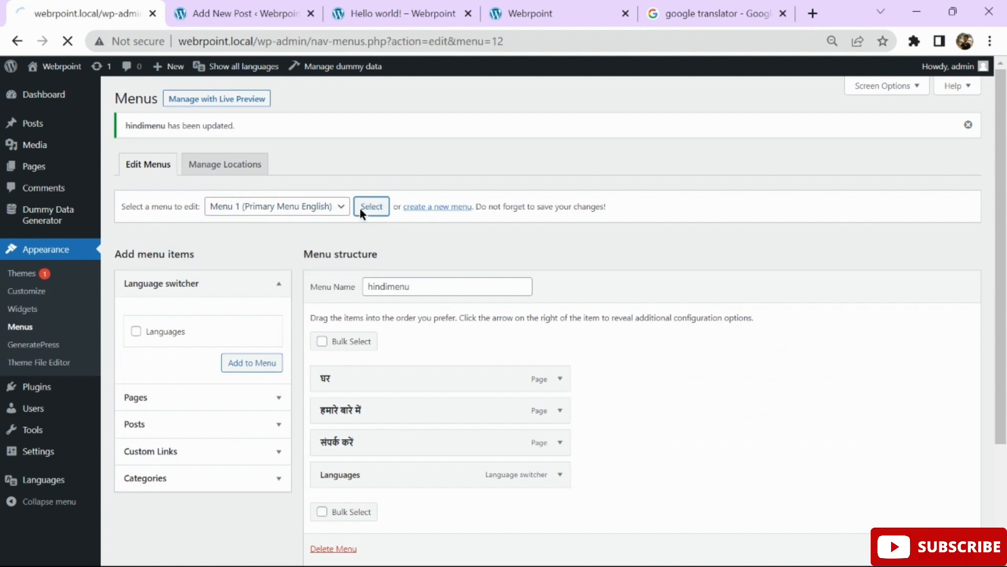
pyautogui.scroll(-3, 568, 135)
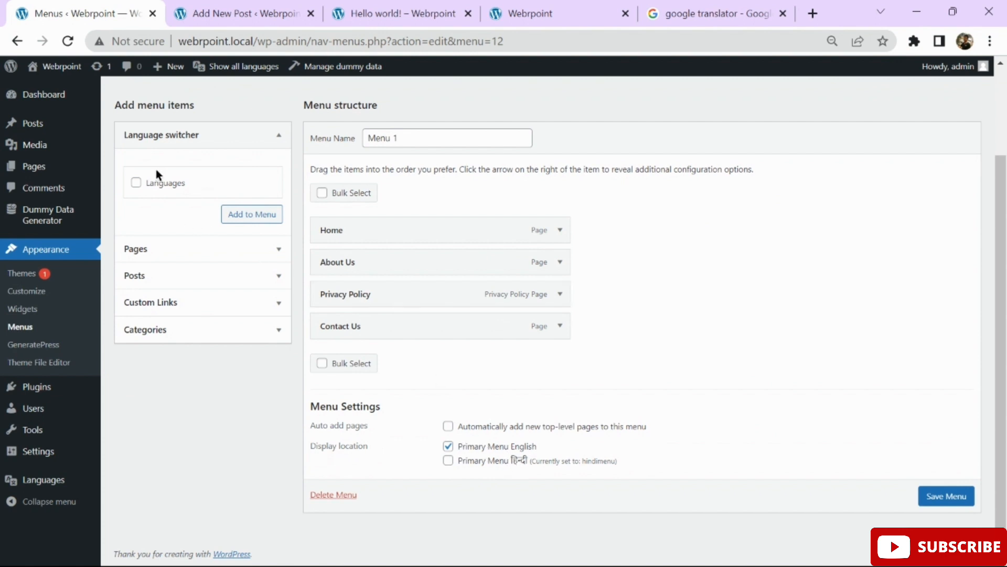
# Add a Languages switcher showing flags and hiding the current language to Menu 1, and save.
pyautogui.click(160, 185)
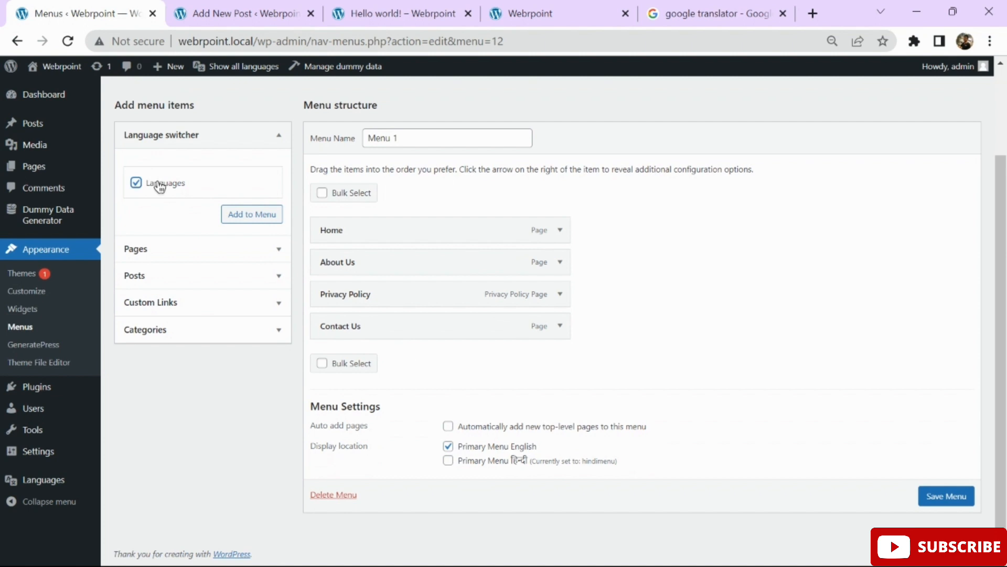
pyautogui.click(249, 214)
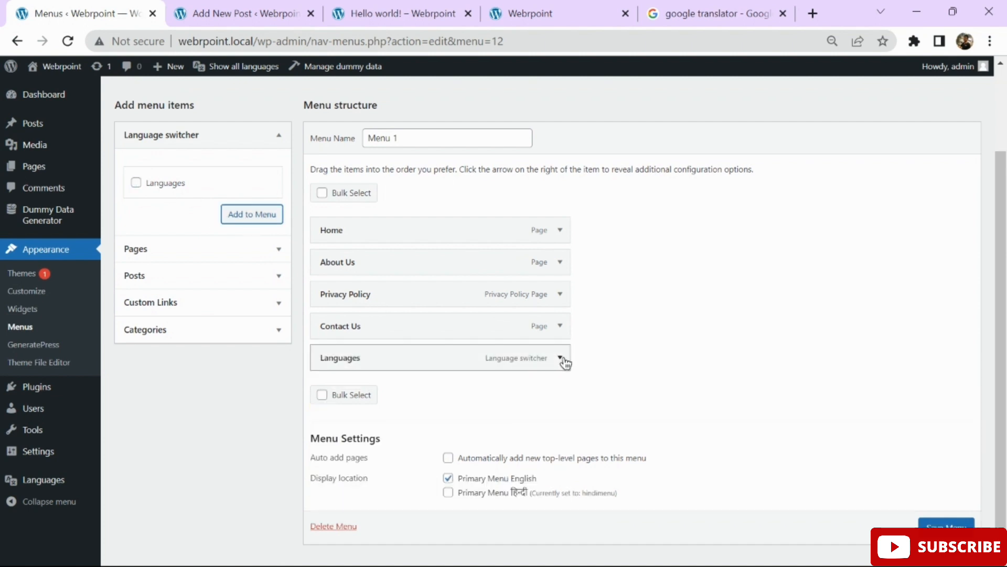
pyautogui.click(560, 358)
pyautogui.scroll(-2, 565, 362)
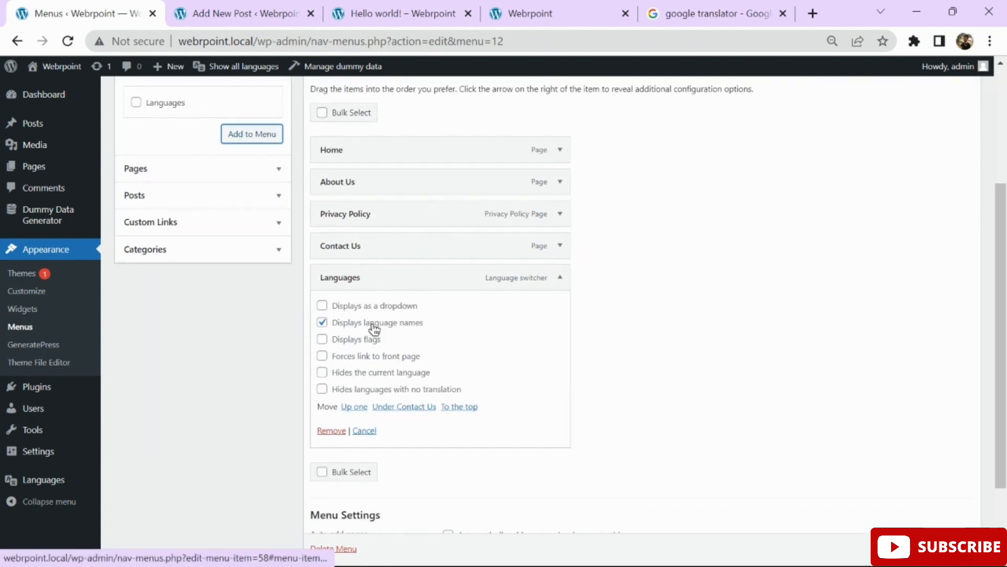
pyautogui.click(322, 340)
pyautogui.click(324, 373)
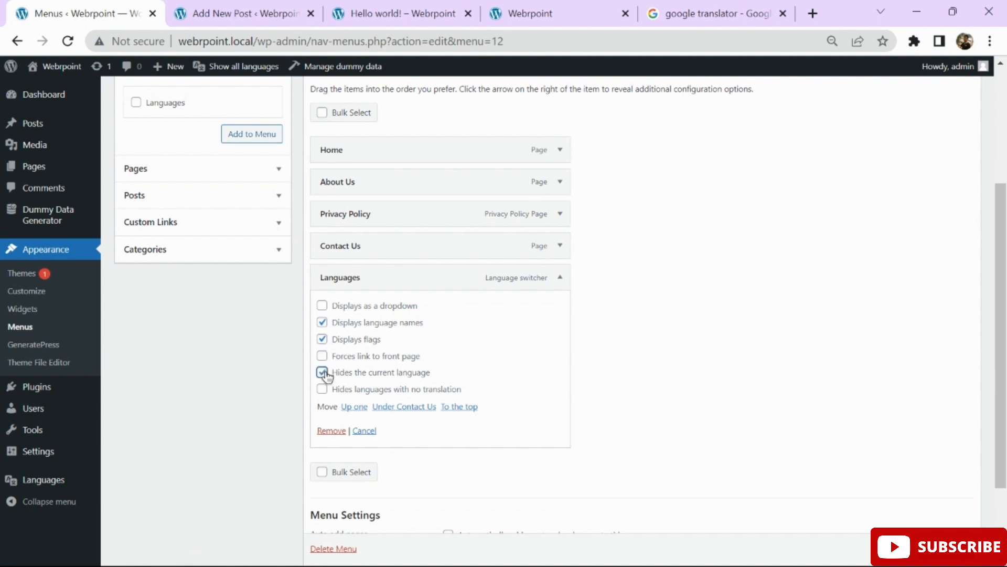
pyautogui.scroll(-1, 797, 379)
pyautogui.scroll(-1, 560, 320)
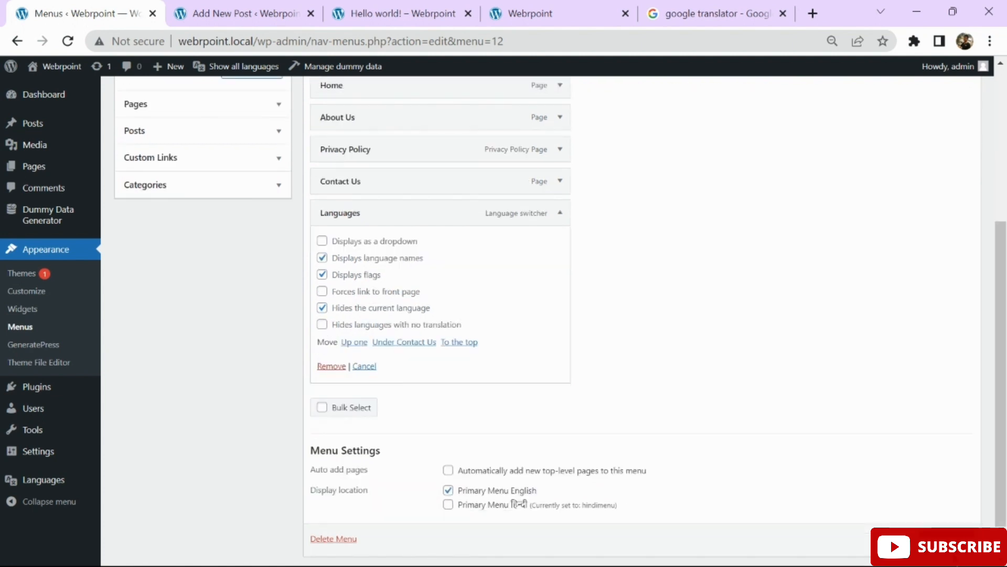
pyautogui.click(947, 538)
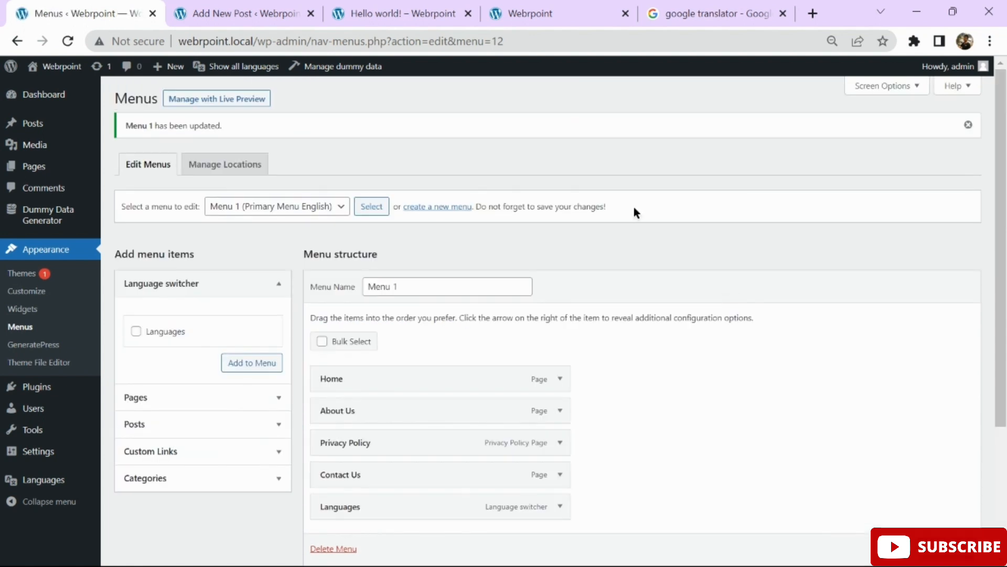
# Reload the Hello world post and switch it to Hindi with the हिन्दी menu link.
pyautogui.click(383, 16)
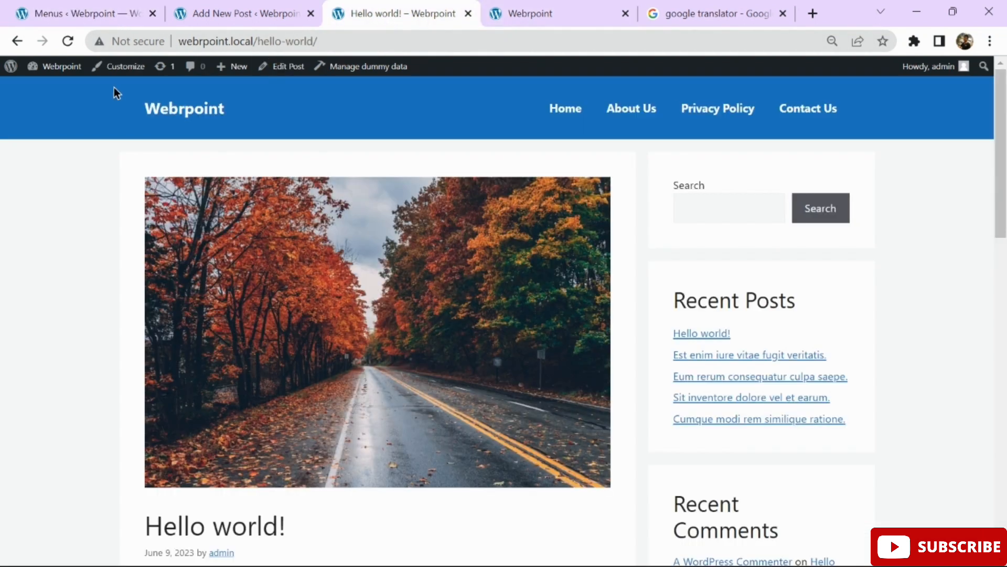
pyautogui.click(68, 41)
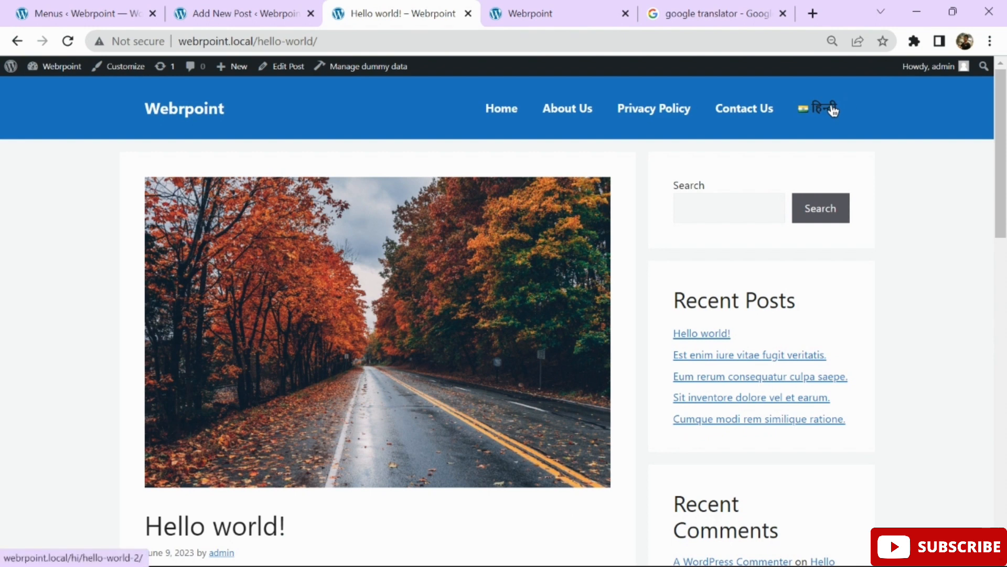
pyautogui.click(832, 108)
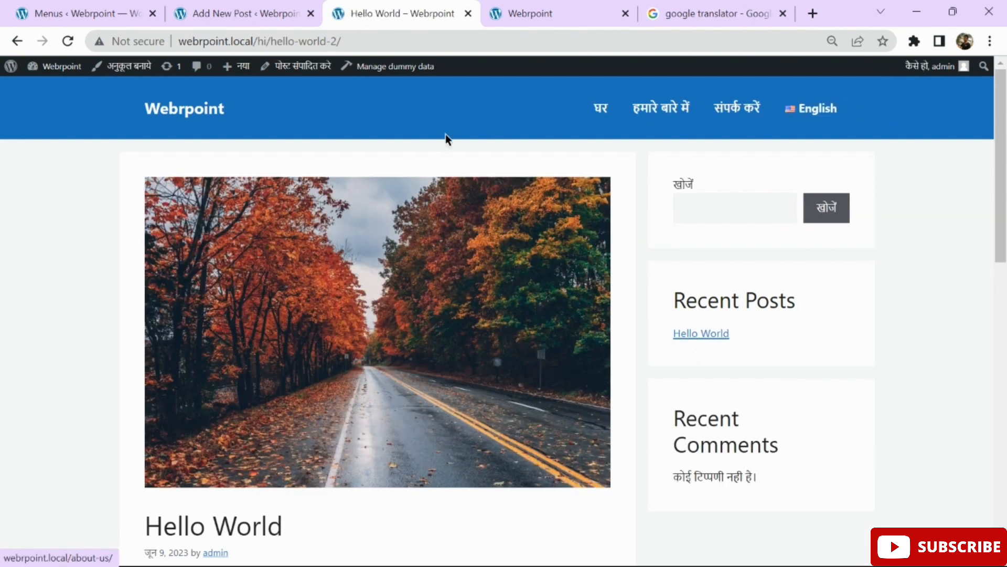
# Go to the Hindi home page at /hi/ via the Webrpoint logo and review it.
pyautogui.click(157, 111)
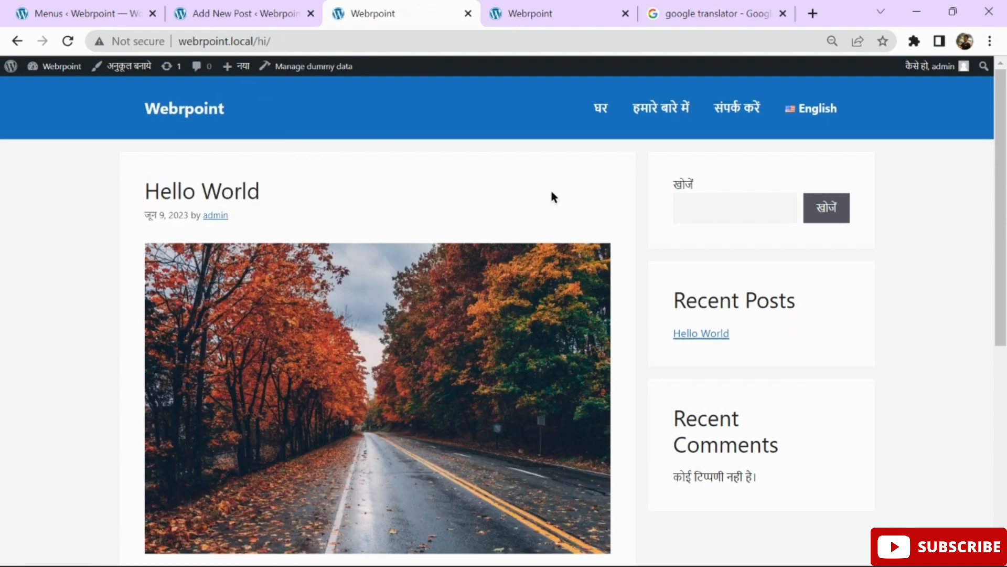
pyautogui.scroll(-7, 500, 156)
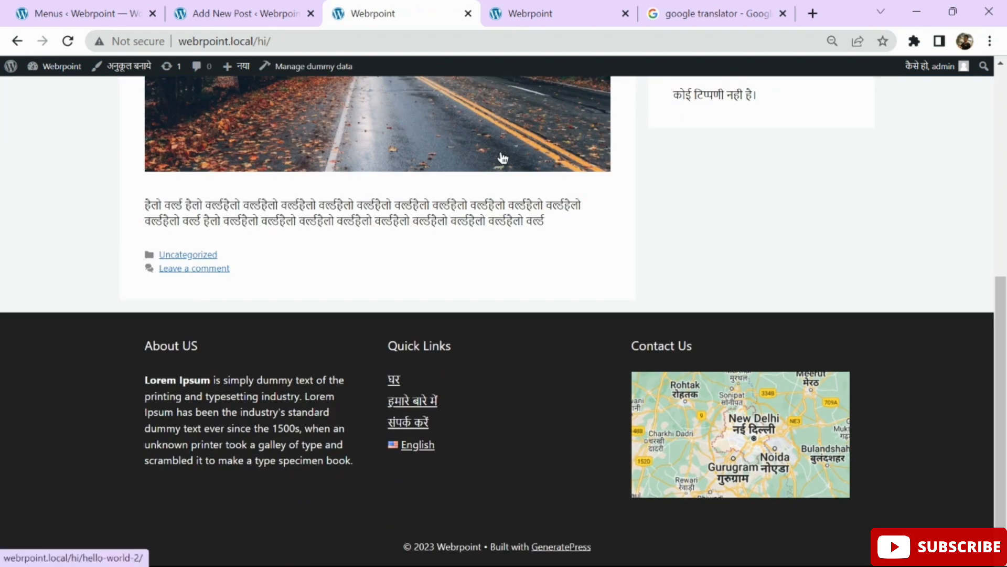
pyautogui.scroll(7, 500, 156)
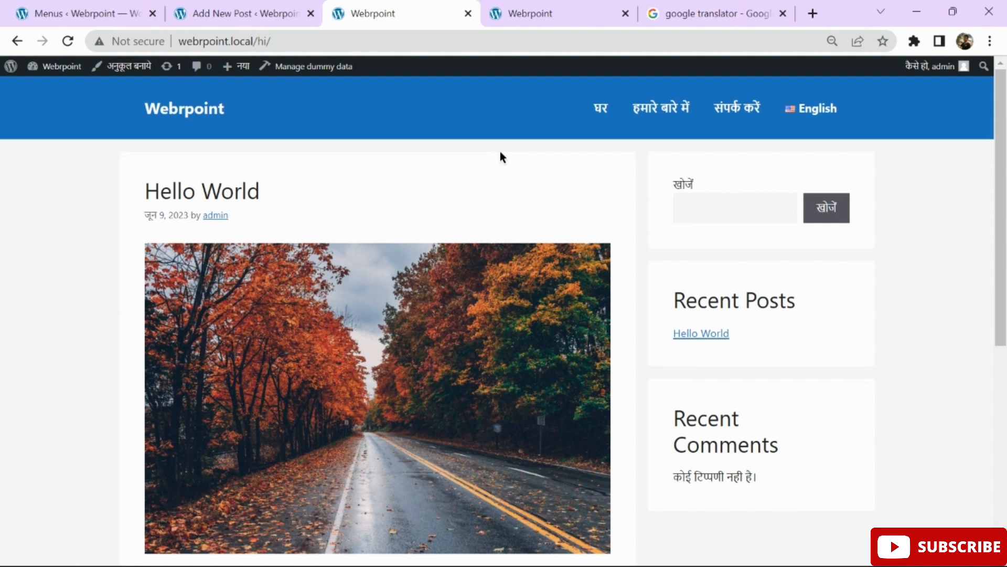
pyautogui.scroll(-7, 614, 186)
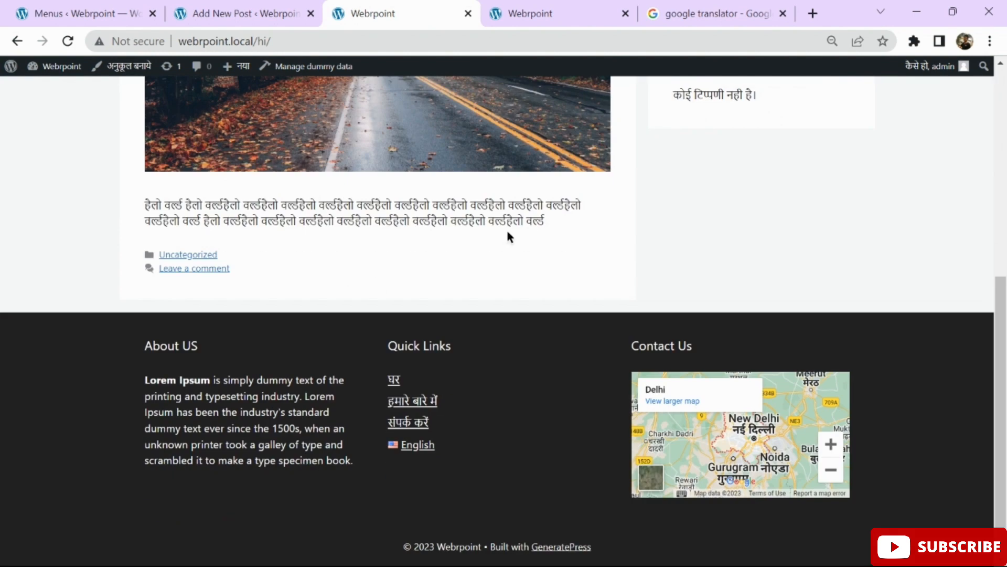
pyautogui.scroll(5, 409, 211)
pyautogui.scroll(2, 408, 211)
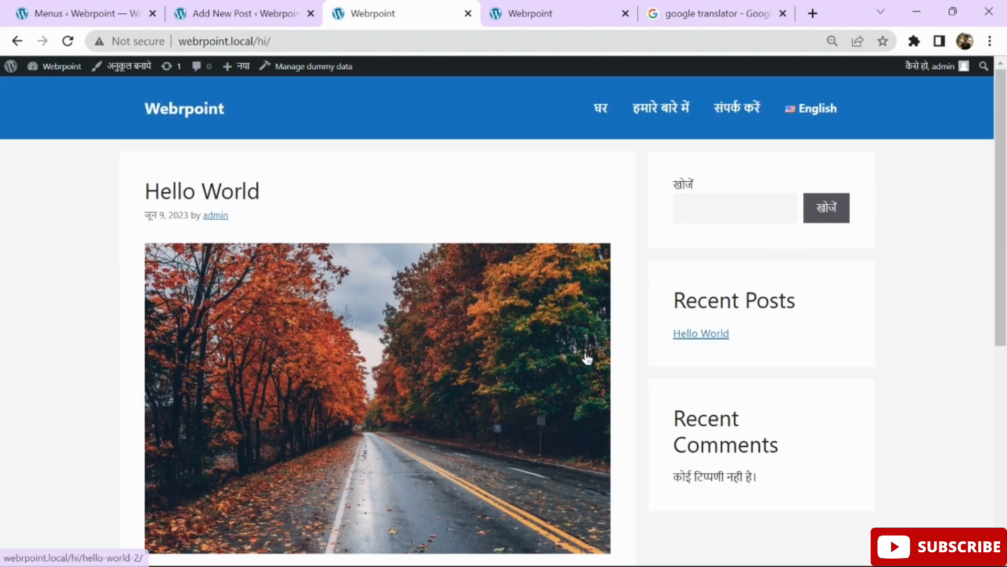
pyautogui.scroll(-3, 645, 409)
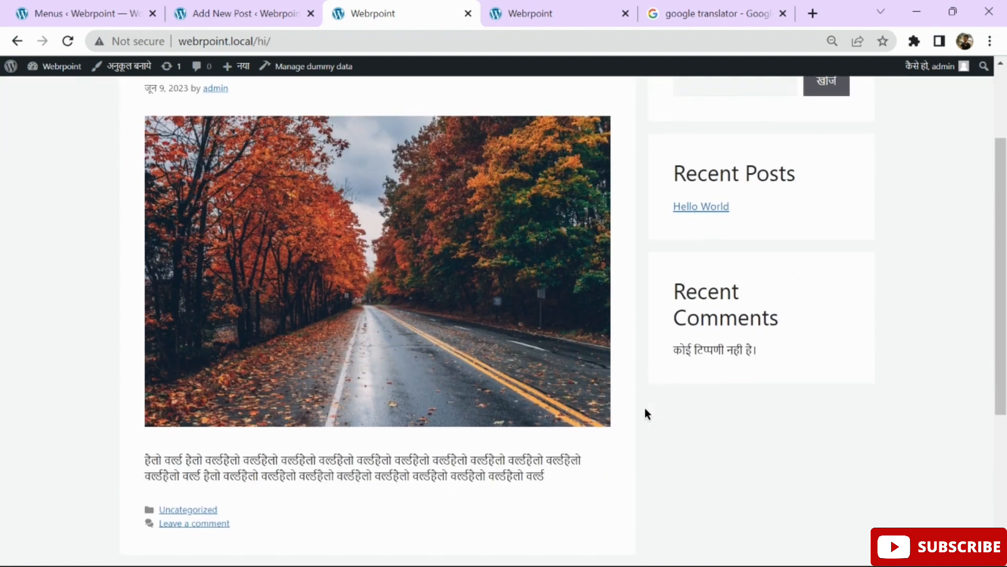
pyautogui.scroll(3, 645, 408)
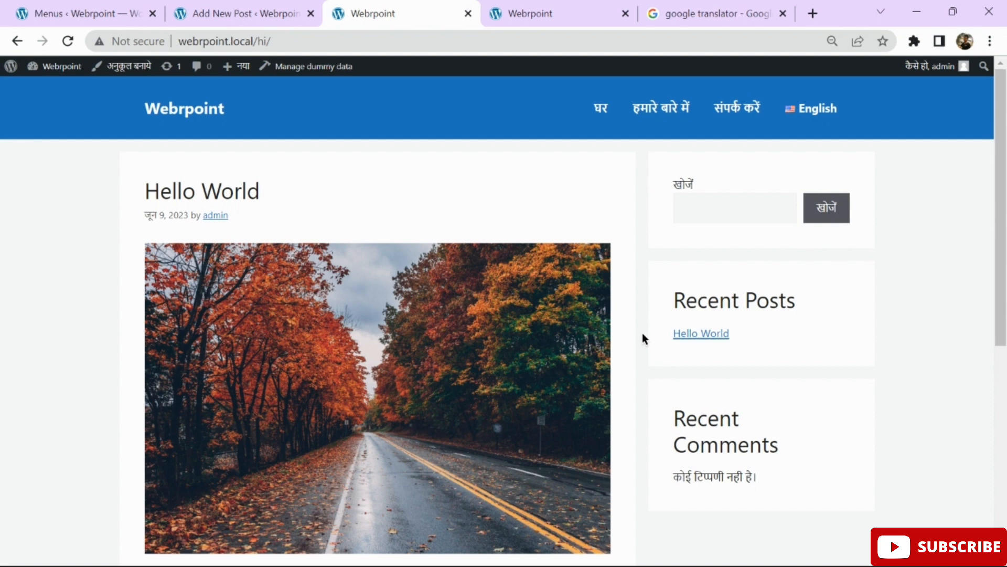
pyautogui.click(811, 110)
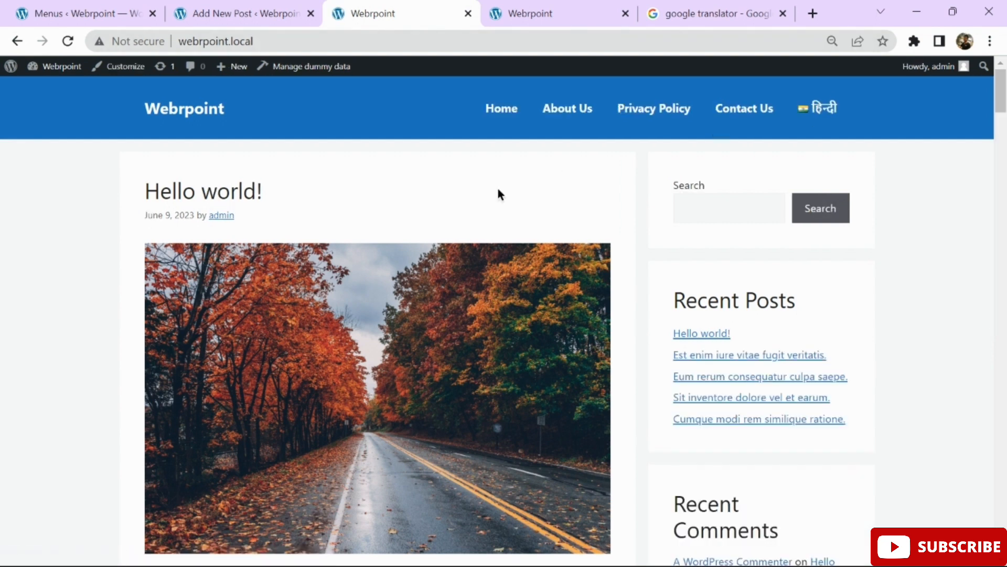
pyautogui.click(825, 117)
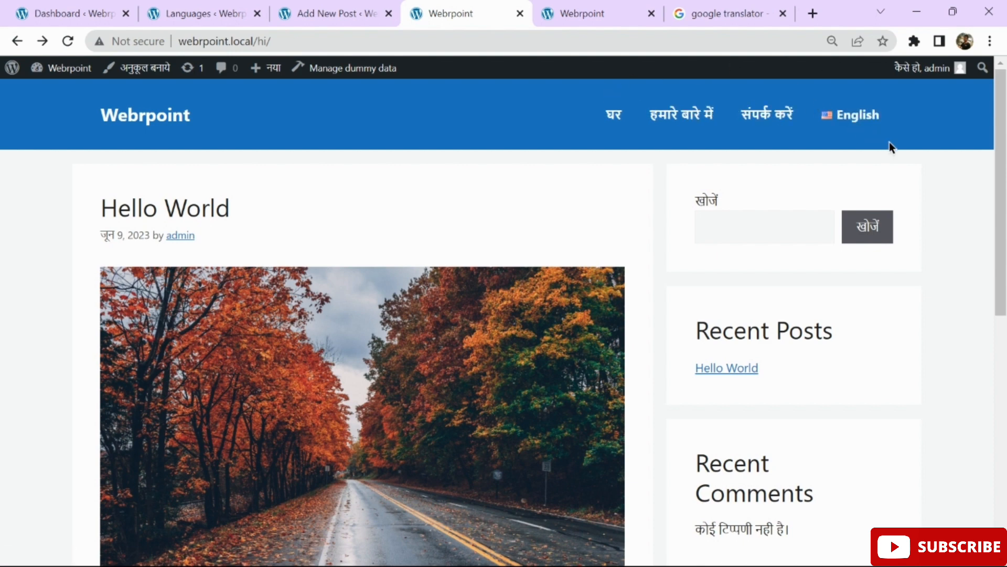
pyautogui.scroll(-10, 635, 395)
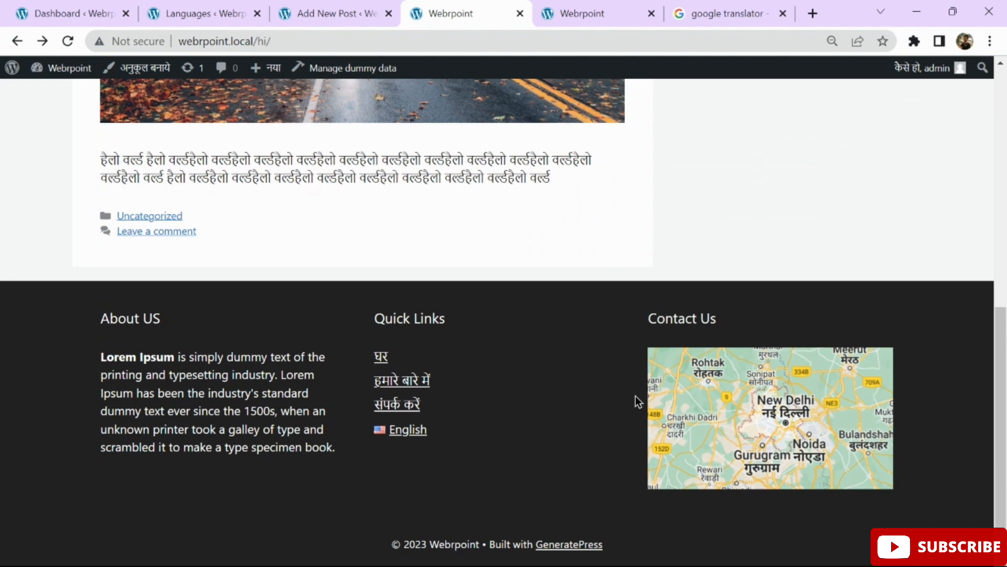
pyautogui.scroll(10, 627, 223)
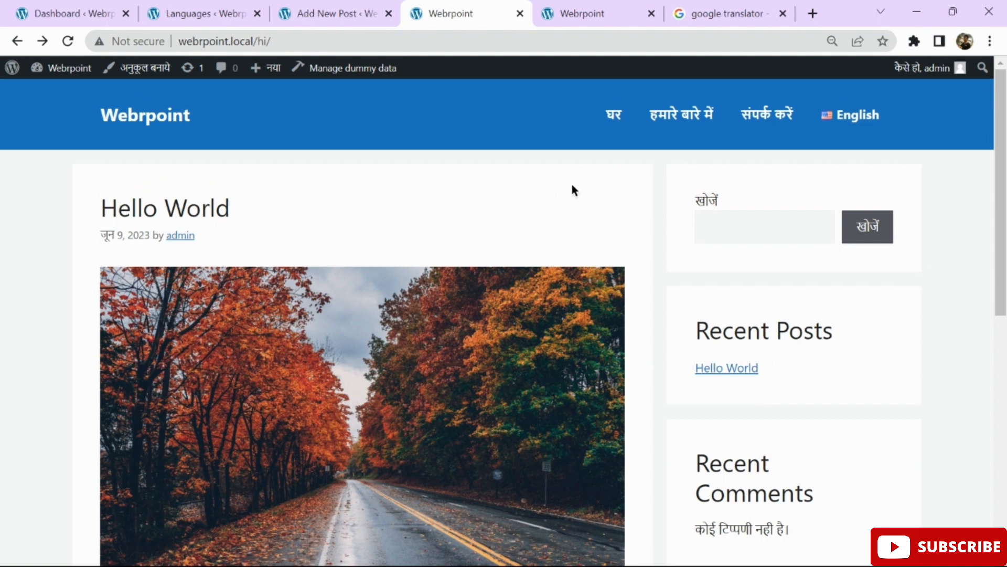
pyautogui.click(471, 40)
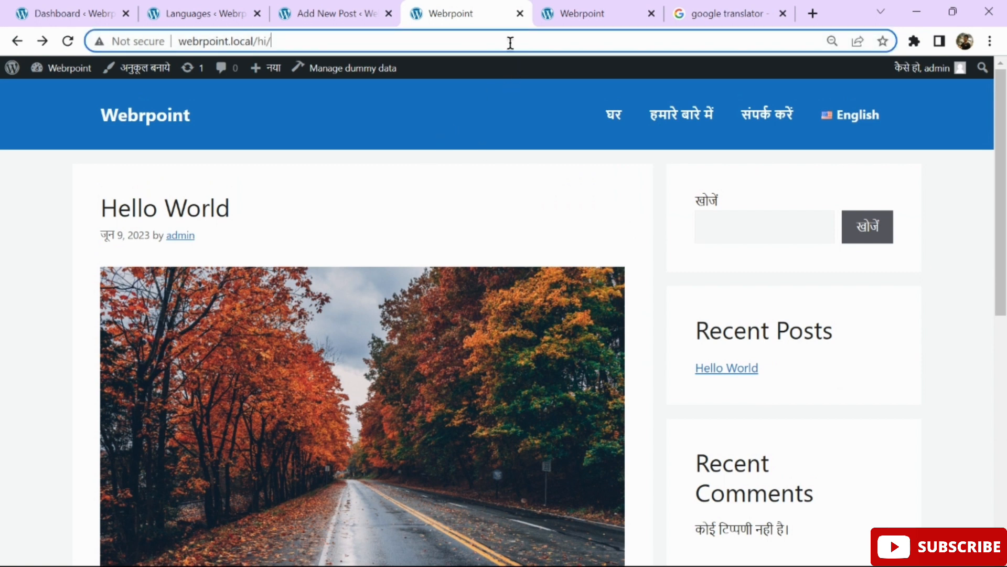